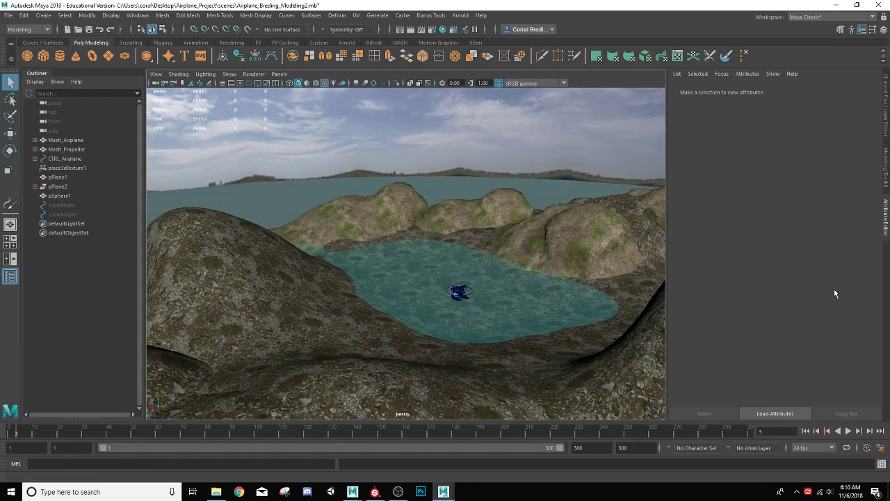
Assign a new Ocean Shader material to the water plane pPlane1 around the islands.
{"action": "scroll", "coordinate": [487, 297], "scroll_direction": "up", "scroll_amount": 3}
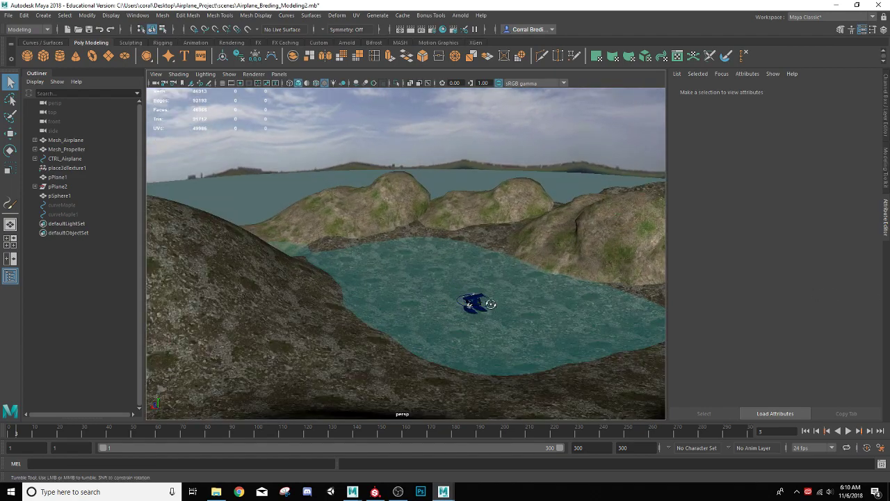
{"action": "left_click_drag", "start_coordinate": [487, 297], "coordinate": [471, 307], "text": "alt"}
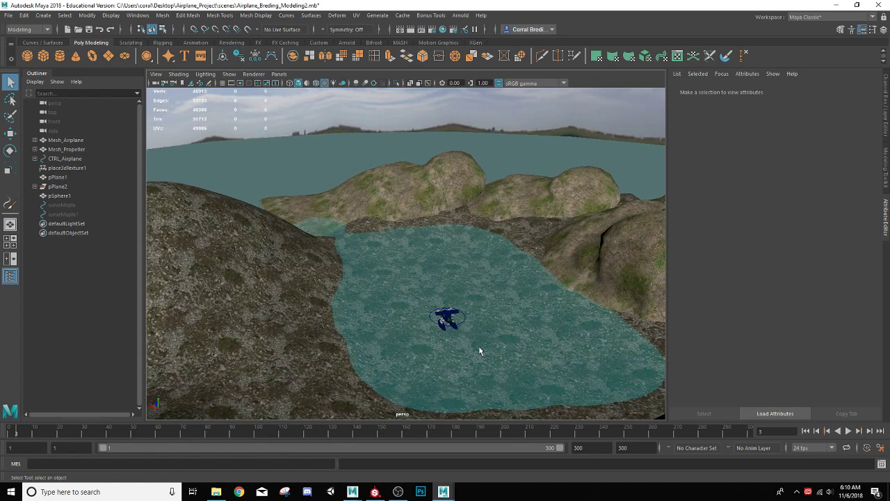
{"action": "left_click_drag", "start_coordinate": [433, 350], "coordinate": [447, 279], "text": "alt"}
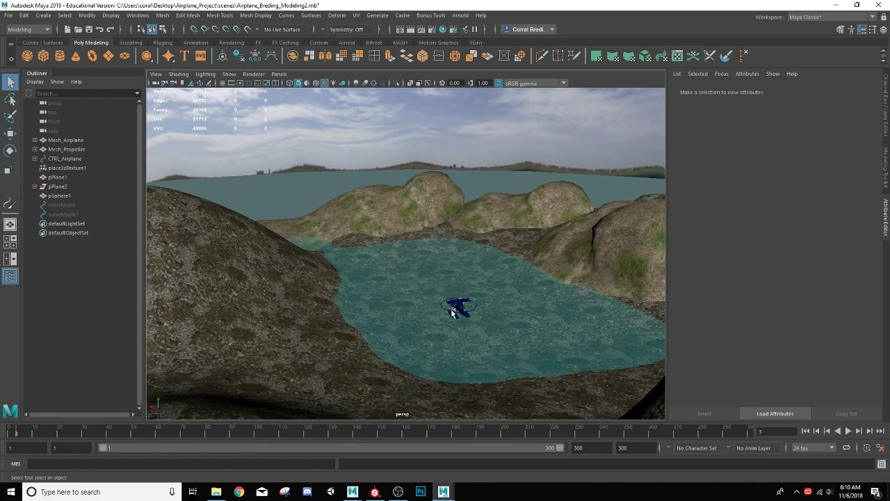
{"action": "scroll", "coordinate": [483, 313], "scroll_direction": "down", "scroll_amount": 4}
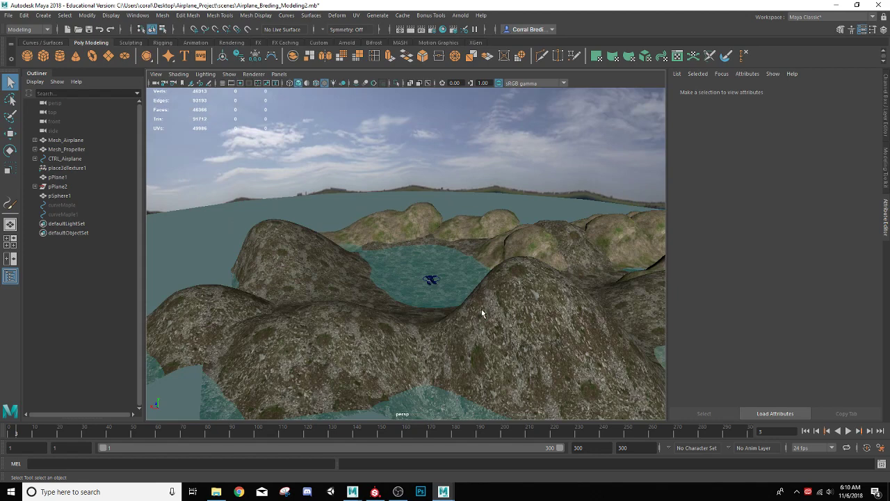
{"action": "left_click_drag", "start_coordinate": [478, 308], "coordinate": [374, 329], "text": "alt"}
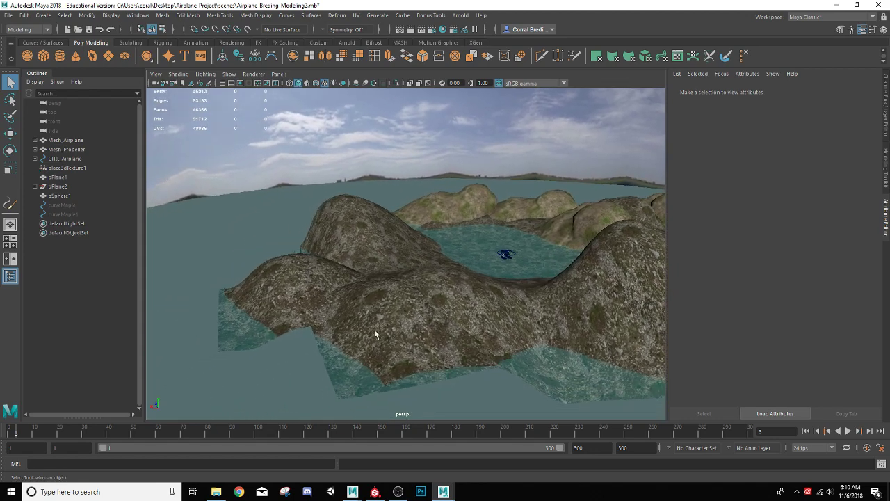
{"action": "left_click_drag", "start_coordinate": [325, 346], "coordinate": [283, 284], "text": "alt"}
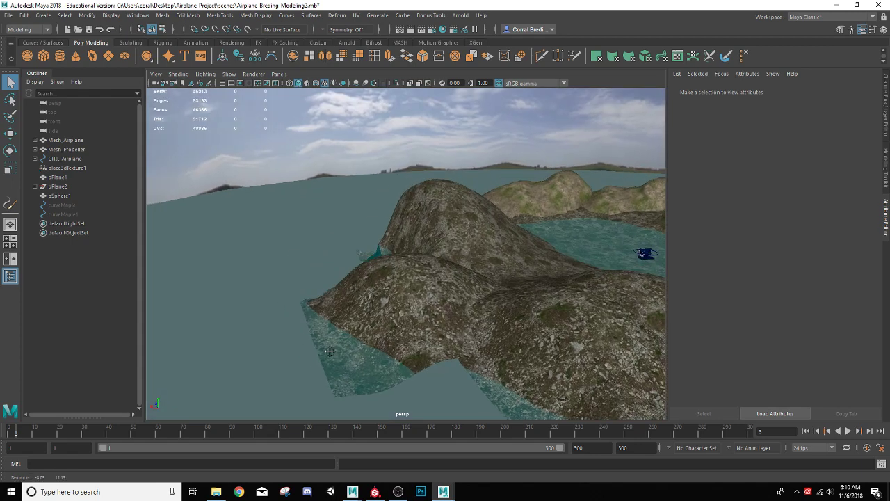
{"action": "left_click", "coordinate": [283, 285]}
{"action": "right_click", "coordinate": [284, 287]}
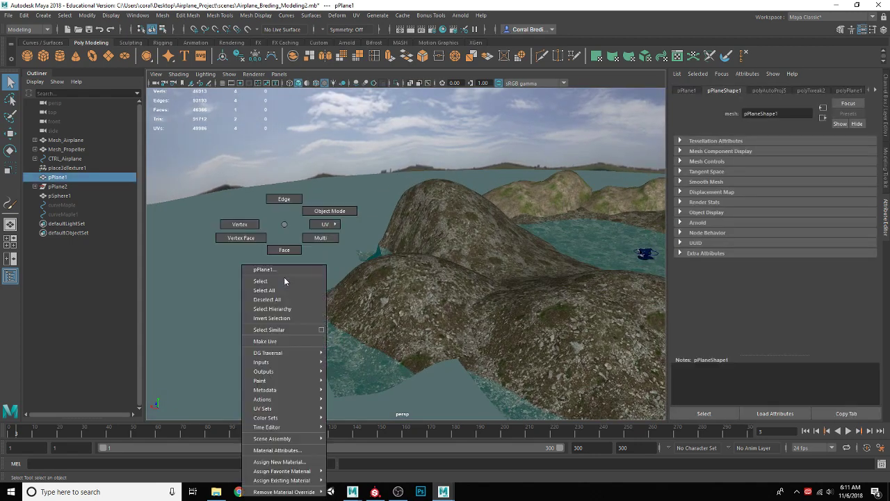
{"action": "mouse_move", "coordinate": [311, 474]}
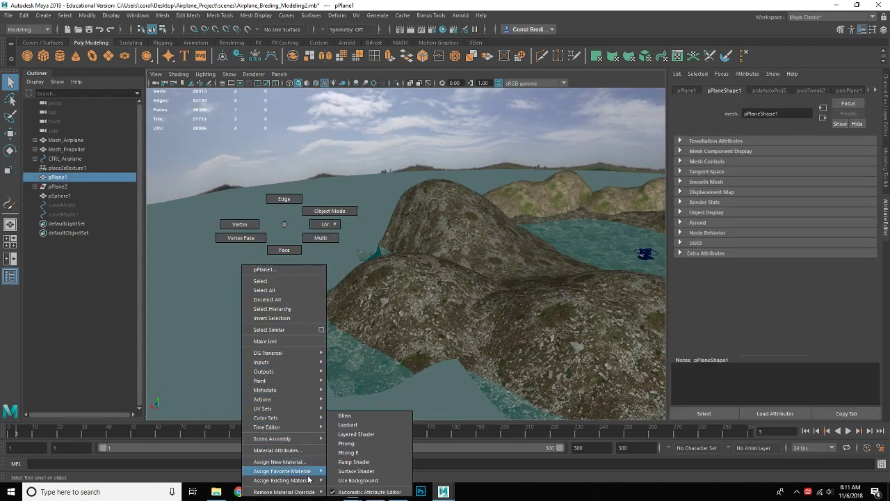
{"action": "left_click", "coordinate": [298, 462]}
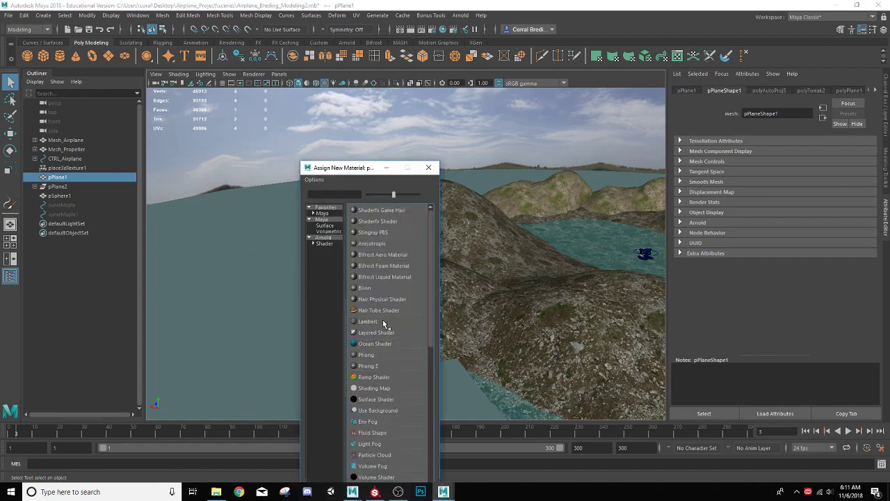
{"action": "left_click", "coordinate": [380, 343]}
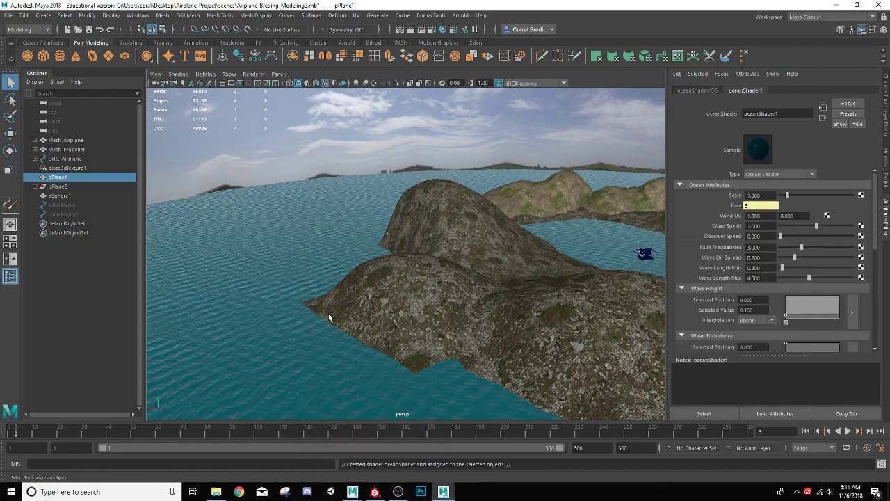
Play back the animation to preview the moving waves around the airplane and review the ocean shader's wave settings.
{"action": "mouse_move", "coordinate": [382, 309]}
{"action": "left_mouse_down", "text": "alt"}
{"action": "mouse_move", "coordinate": [377, 316]}
{"action": "mouse_move", "coordinate": [434, 306]}
{"action": "mouse_move", "coordinate": [416, 319]}
{"action": "mouse_move", "coordinate": [443, 328]}
{"action": "mouse_move", "coordinate": [401, 314]}
{"action": "mouse_move", "coordinate": [381, 319]}
{"action": "left_mouse_up", "text": "alt"}
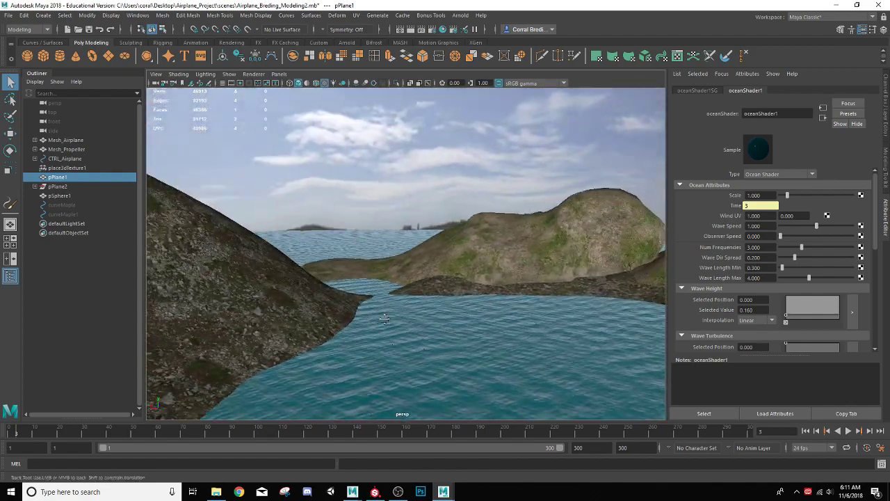
{"action": "right_click_drag", "start_coordinate": [381, 319], "coordinate": [338, 232], "text": "alt"}
{"action": "left_click", "coordinate": [848, 431]}
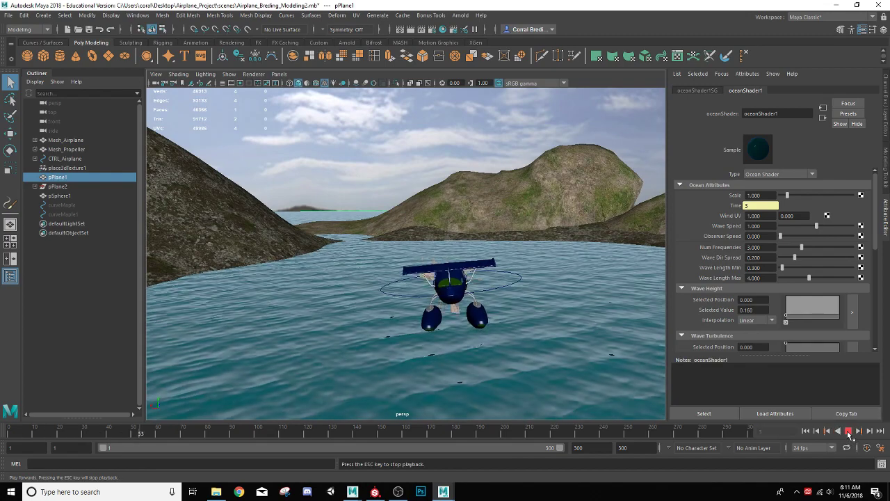
{"action": "left_click", "coordinate": [847, 432]}
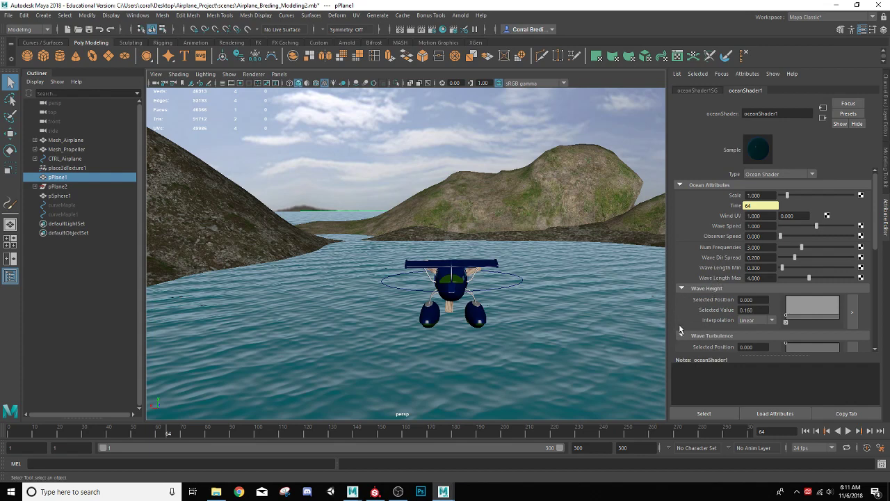
{"action": "scroll", "coordinate": [696, 338], "scroll_direction": "down", "scroll_amount": 2}
{"action": "scroll", "coordinate": [720, 343], "scroll_direction": "down", "scroll_amount": 2}
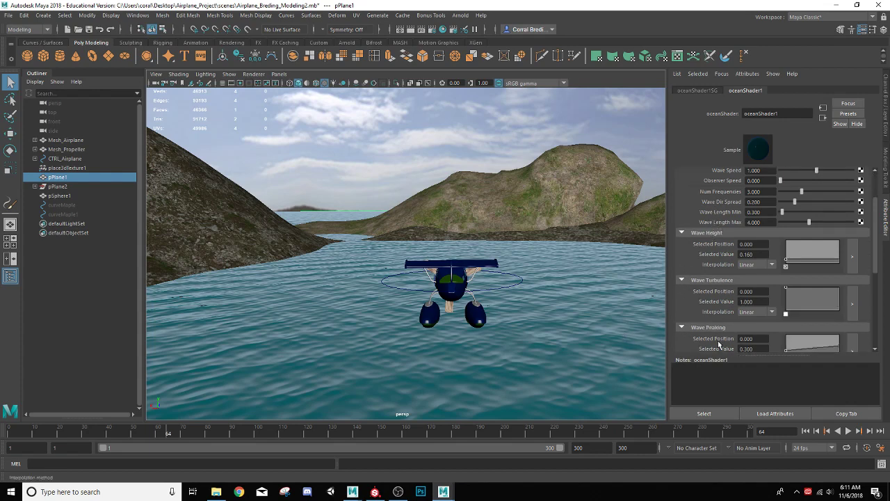
{"action": "scroll", "coordinate": [720, 344], "scroll_direction": "down", "scroll_amount": 2}
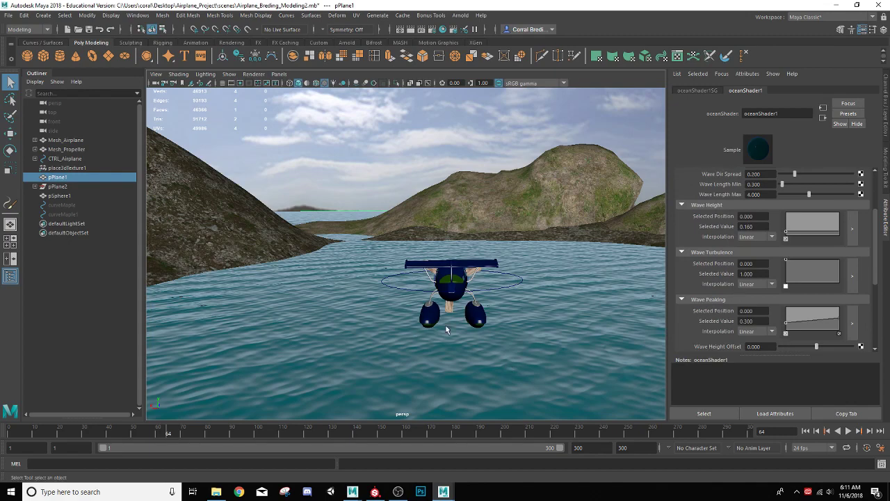
{"action": "scroll", "coordinate": [397, 277], "scroll_direction": "down", "scroll_amount": 3}
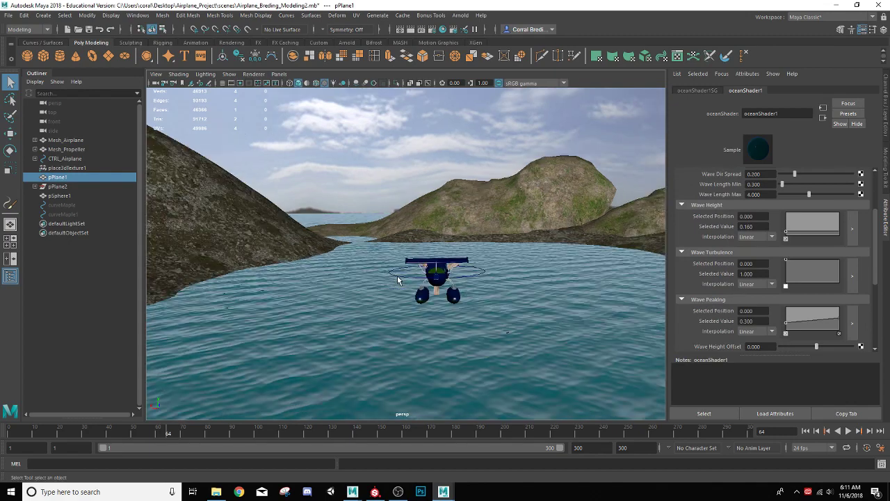
{"action": "left_click_drag", "start_coordinate": [397, 275], "coordinate": [442, 281], "text": "alt"}
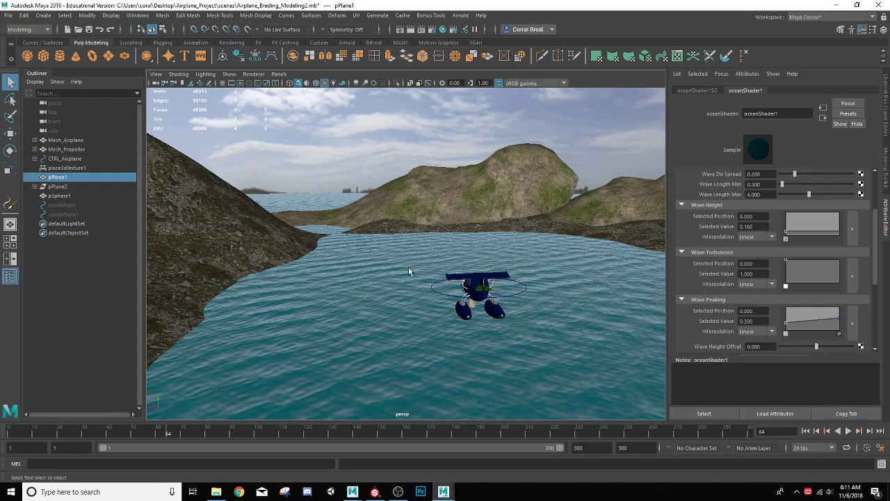
{"action": "left_click_drag", "start_coordinate": [472, 314], "coordinate": [458, 316], "text": "alt"}
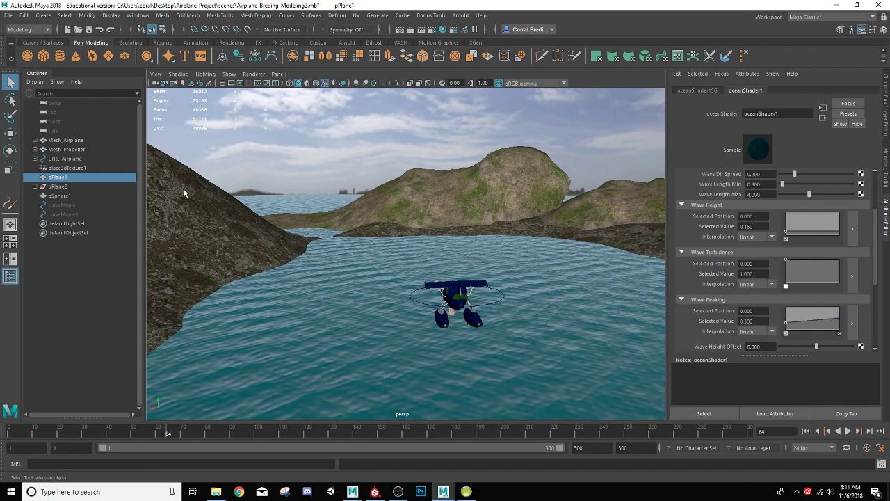
Open the Content Browser, pick the oakHeavy.mel brush from the Paint Effects TreesMesh examples, and move the browser clear of the viewport.
{"action": "left_click", "coordinate": [144, 15]}
{"action": "mouse_move", "coordinate": [161, 49]}
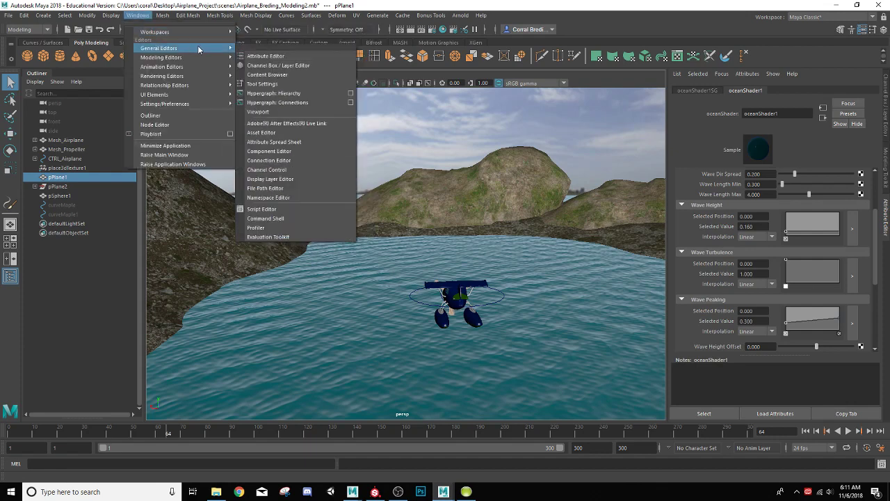
{"action": "left_click", "coordinate": [267, 75]}
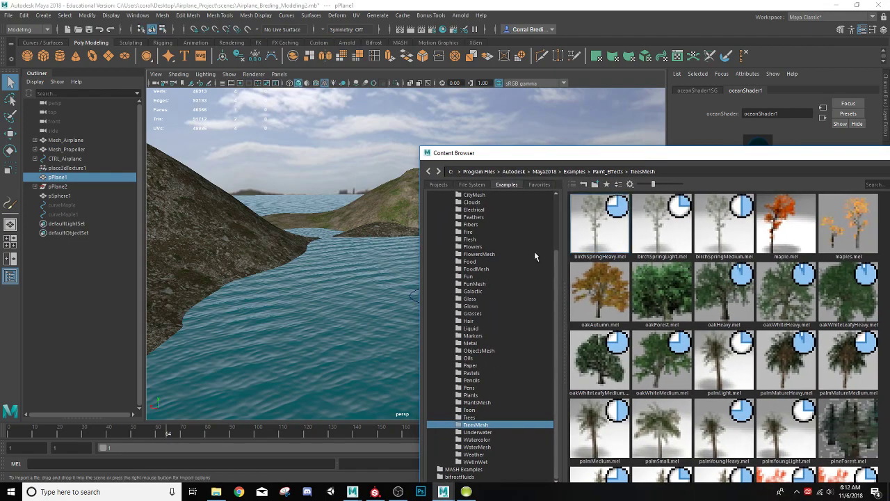
{"action": "scroll", "coordinate": [507, 298], "scroll_direction": "up", "scroll_amount": 3}
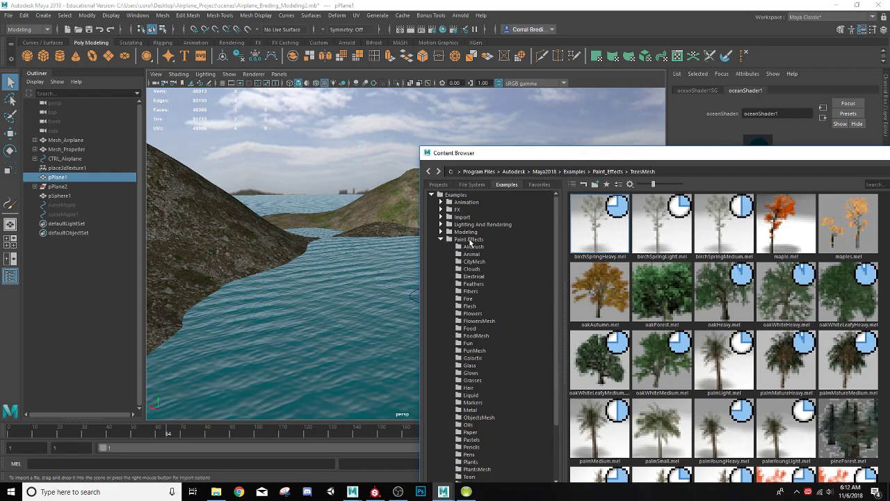
{"action": "scroll", "coordinate": [470, 348], "scroll_direction": "down", "scroll_amount": 3}
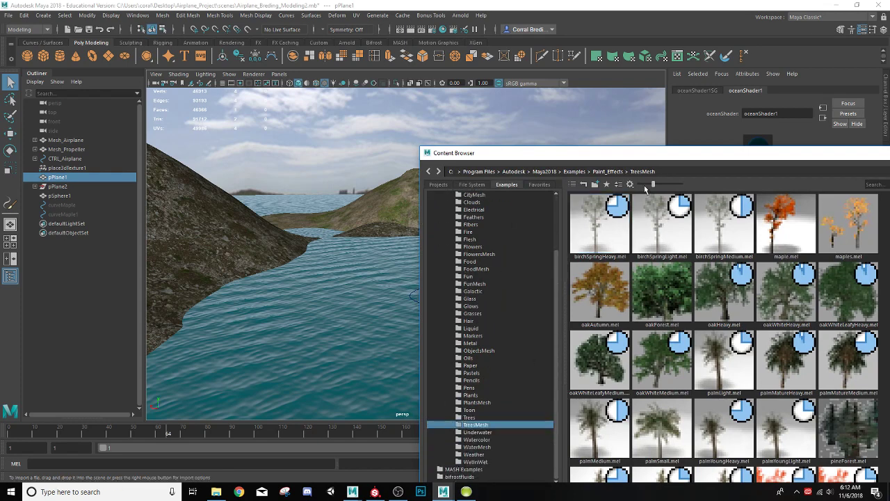
{"action": "left_click_drag", "start_coordinate": [677, 148], "coordinate": [677, 82]}
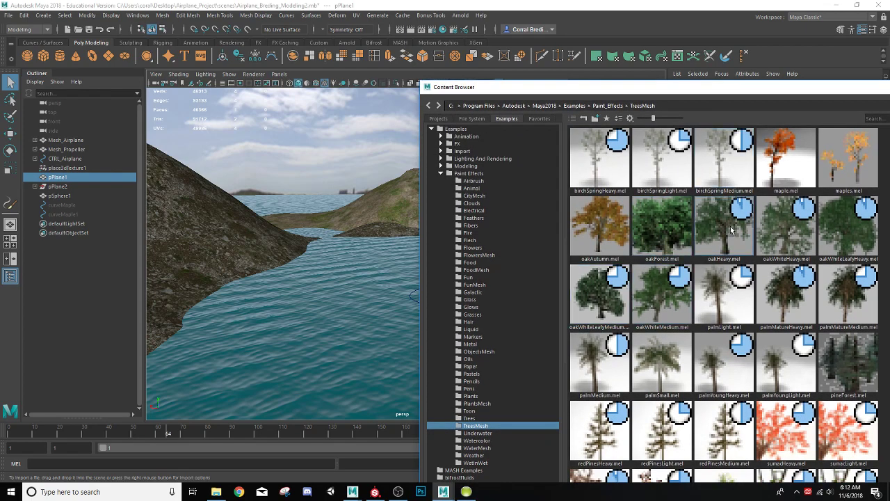
{"action": "left_click", "coordinate": [731, 230]}
{"action": "scroll", "coordinate": [324, 281], "scroll_direction": "down", "scroll_amount": 2}
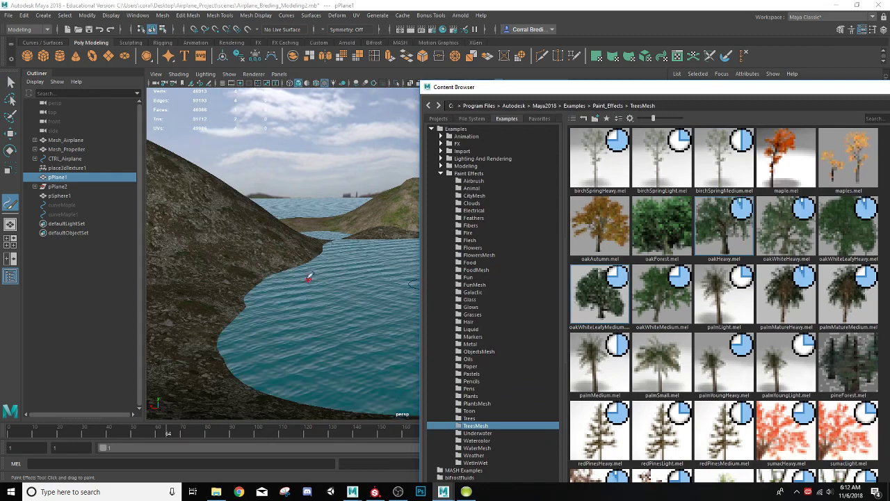
{"action": "middle_click_drag", "start_coordinate": [296, 275], "coordinate": [299, 273], "text": "alt"}
{"action": "left_click_drag", "start_coordinate": [519, 88], "coordinate": [850, 84]}
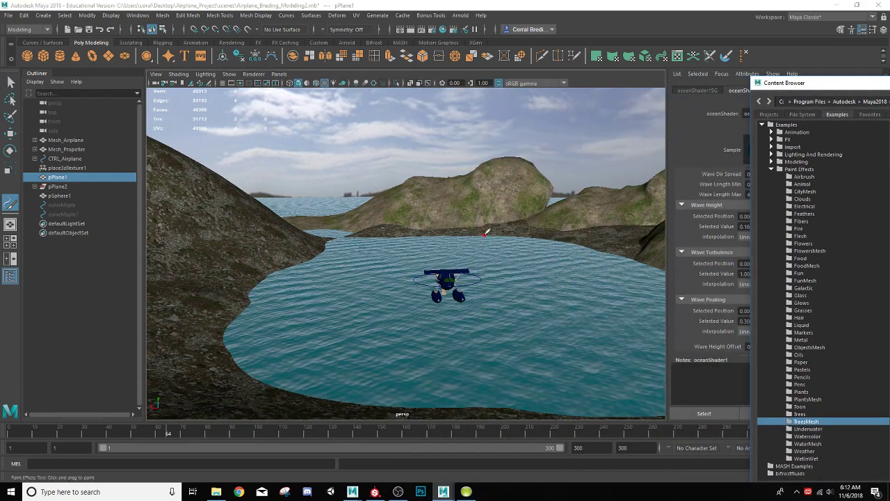
Try to paint an oakHeavy tree stroke on the hillside beside the water, and undo the stroke.
{"action": "left_click_drag", "start_coordinate": [467, 224], "coordinate": [397, 226], "text": "alt"}
{"action": "left_click_drag", "start_coordinate": [326, 225], "coordinate": [288, 261], "text": "alt"}
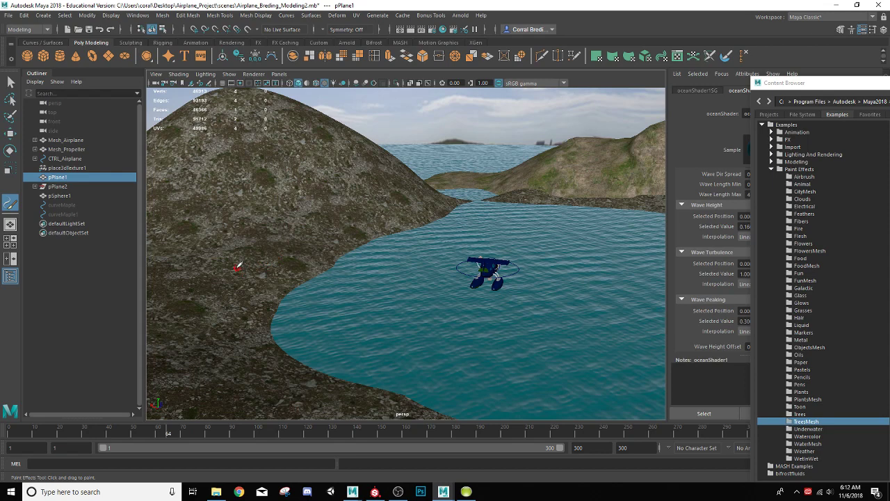
{"action": "left_click_drag", "start_coordinate": [253, 277], "coordinate": [288, 259]}
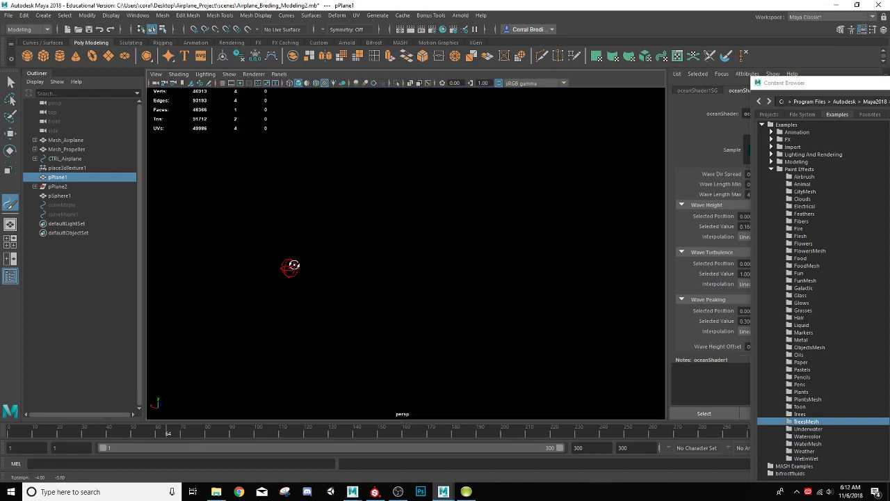
{"action": "left_click_drag", "start_coordinate": [292, 267], "coordinate": [270, 247], "text": "alt"}
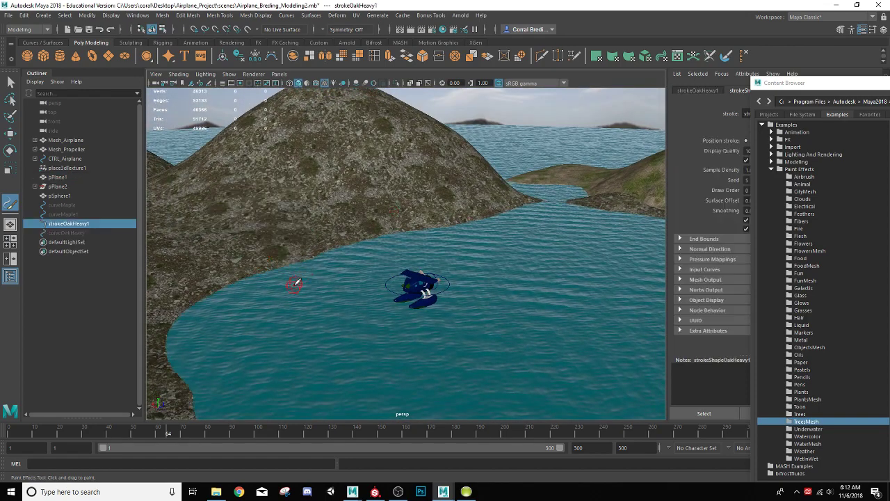
{"action": "mouse_move", "coordinate": [300, 283]}
{"action": "left_mouse_down", "text": "alt"}
{"action": "mouse_move", "coordinate": [310, 281]}
{"action": "mouse_move", "coordinate": [290, 283]}
{"action": "left_mouse_up", "text": "alt"}
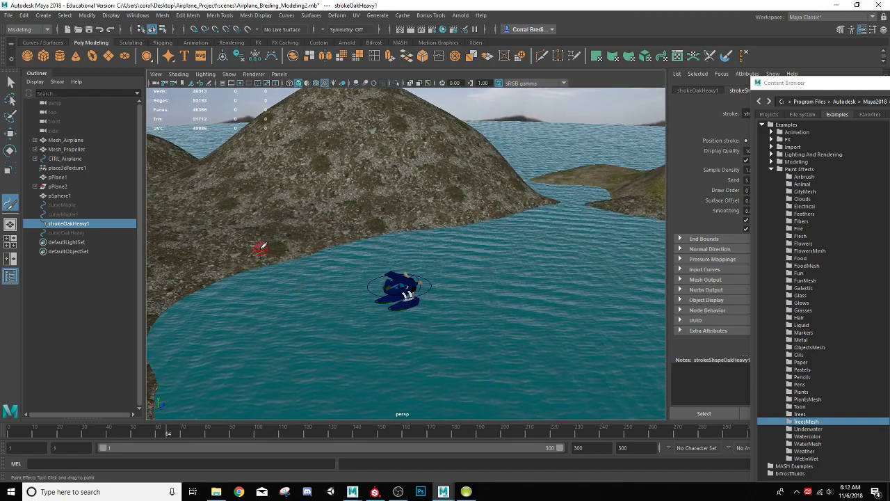
{"action": "key", "text": "ctrl+z"}
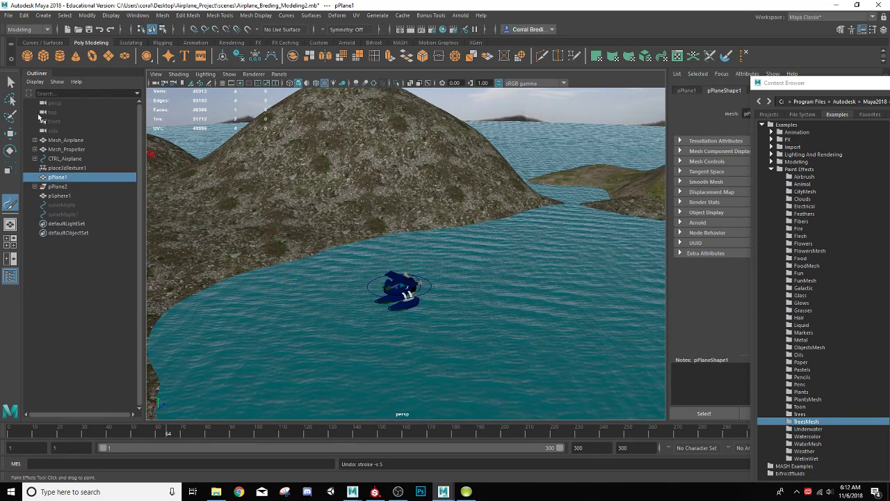
Delete the hidden curveMaple and curveMaple1 curves from the scene.
{"action": "key", "text": "q"}
{"action": "left_click_drag", "start_coordinate": [71, 206], "coordinate": [72, 216]}
{"action": "key", "text": "Delete"}
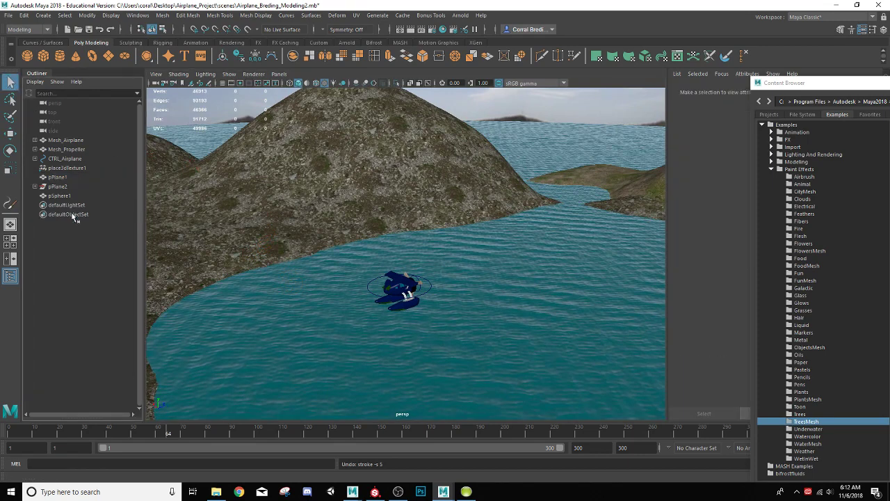
Turn on the display of all object types in the perspective view, with the airplane framed closer.
{"action": "left_click_drag", "start_coordinate": [261, 119], "coordinate": [335, 214], "text": "alt"}
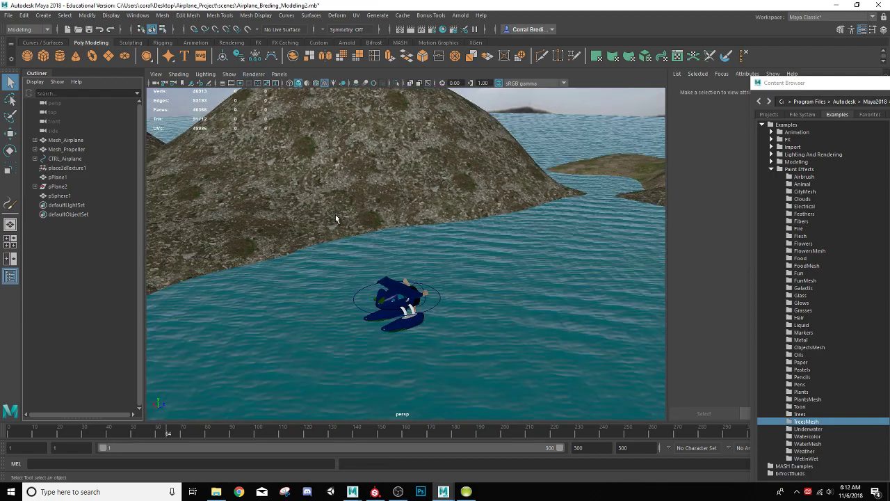
{"action": "left_click_drag", "start_coordinate": [325, 248], "coordinate": [344, 220], "text": "alt"}
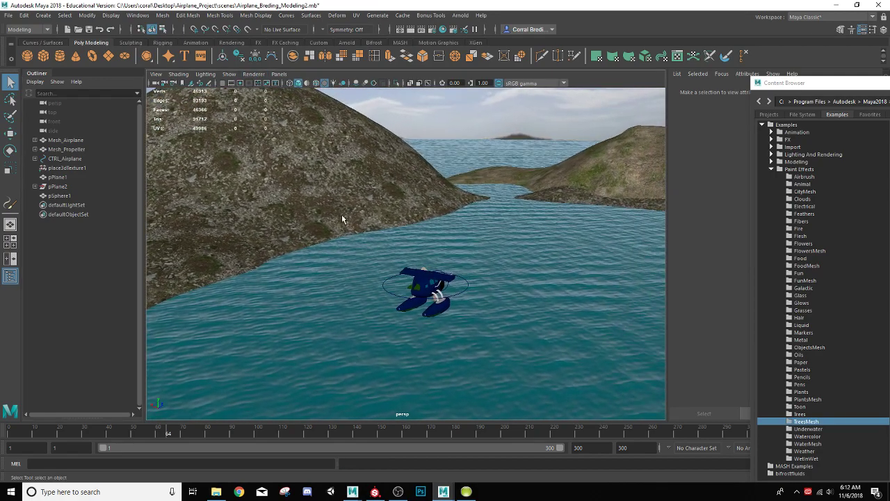
{"action": "left_click", "coordinate": [228, 75]}
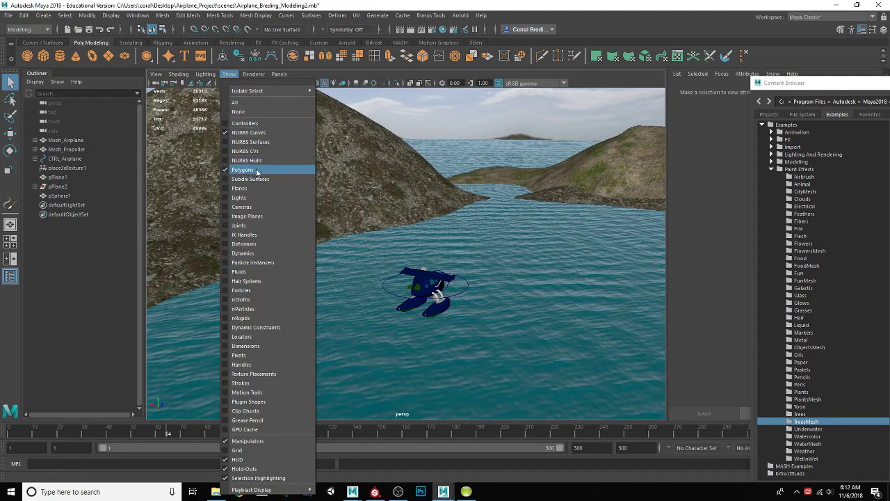
{"action": "left_click", "coordinate": [249, 107]}
{"action": "scroll", "coordinate": [371, 251], "scroll_direction": "up", "scroll_amount": 3}
{"action": "middle_click_drag", "start_coordinate": [424, 270], "coordinate": [395, 268], "text": "alt"}
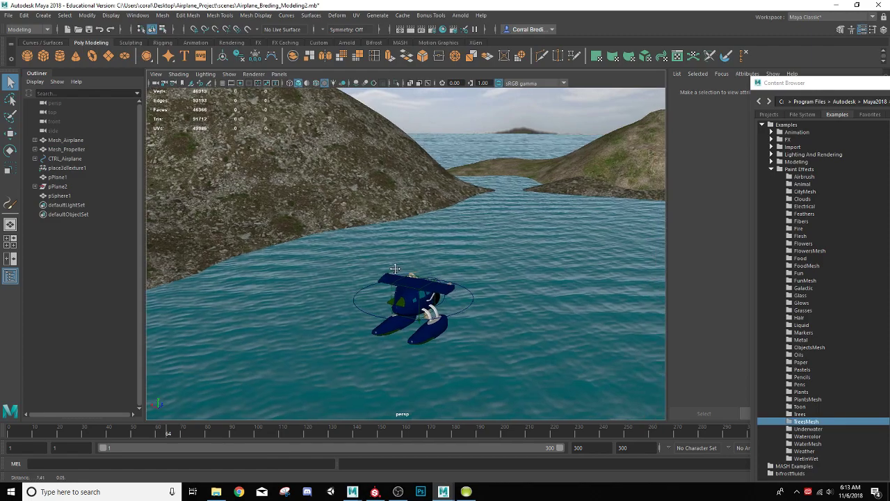
Pick the oakWhiteMedium brush from the TreesMesh examples and paint one oak at the foot of the large hill beside the water.
{"action": "mouse_move", "coordinate": [395, 268]}
{"action": "left_mouse_down", "text": "alt"}
{"action": "mouse_move", "coordinate": [446, 272]}
{"action": "mouse_move", "coordinate": [381, 275]}
{"action": "left_mouse_up", "text": "alt"}
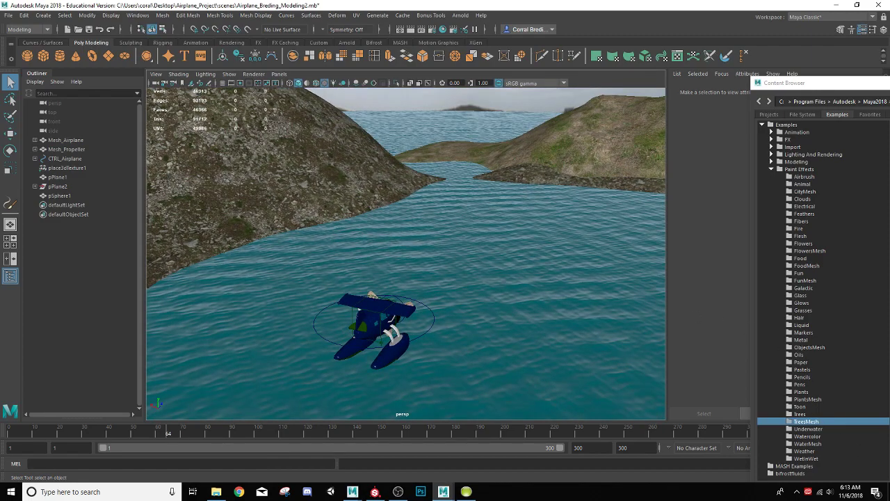
{"action": "left_click", "coordinate": [889, 278]}
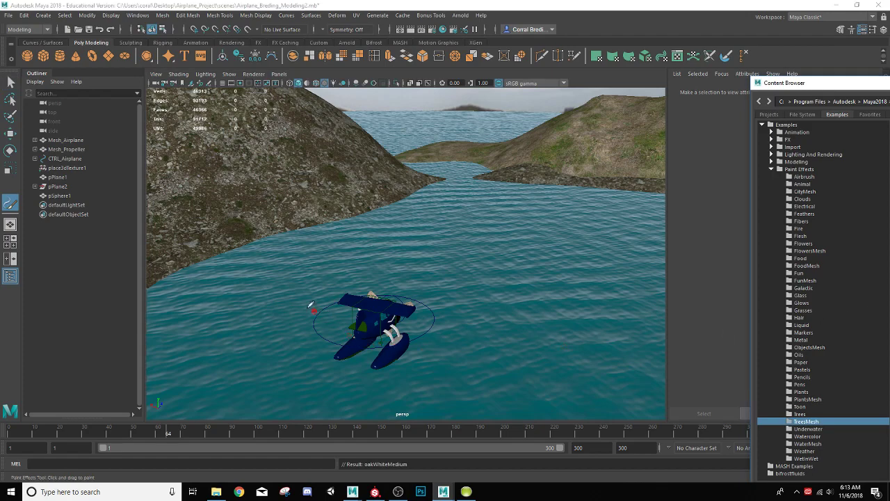
{"action": "left_click", "coordinate": [255, 272]}
{"action": "left_click_drag", "start_coordinate": [254, 272], "coordinate": [363, 253], "text": "alt"}
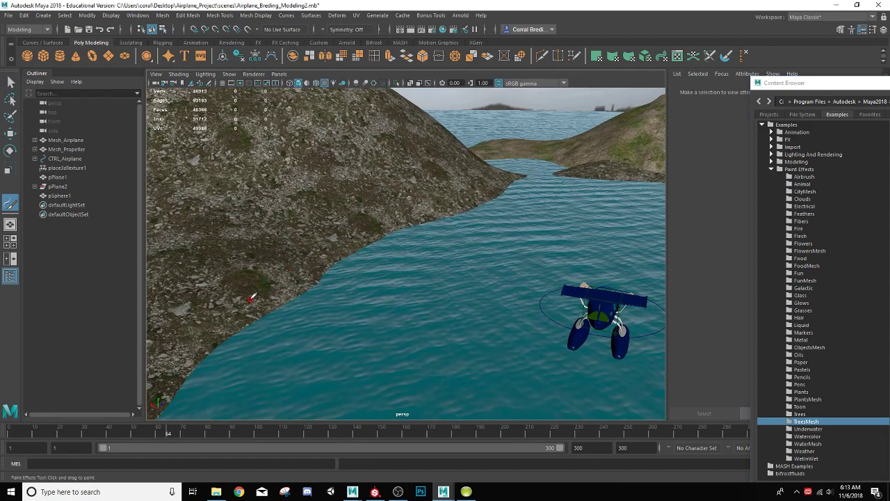
{"action": "mouse_move", "coordinate": [267, 276]}
{"action": "left_mouse_down", "text": "alt"}
{"action": "mouse_move", "coordinate": [242, 294]}
{"action": "mouse_move", "coordinate": [267, 281]}
{"action": "left_mouse_up", "text": "alt"}
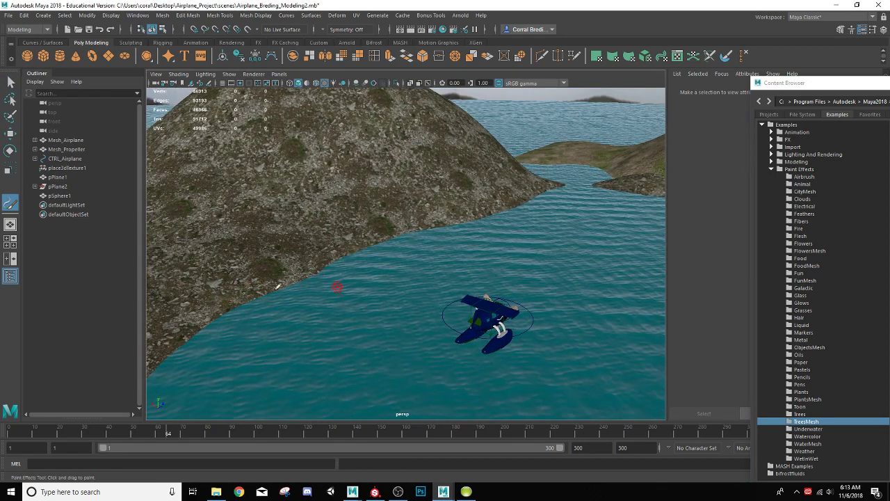
{"action": "left_click", "coordinate": [264, 286]}
{"action": "left_click_drag", "start_coordinate": [370, 115], "coordinate": [334, 127], "text": "alt"}
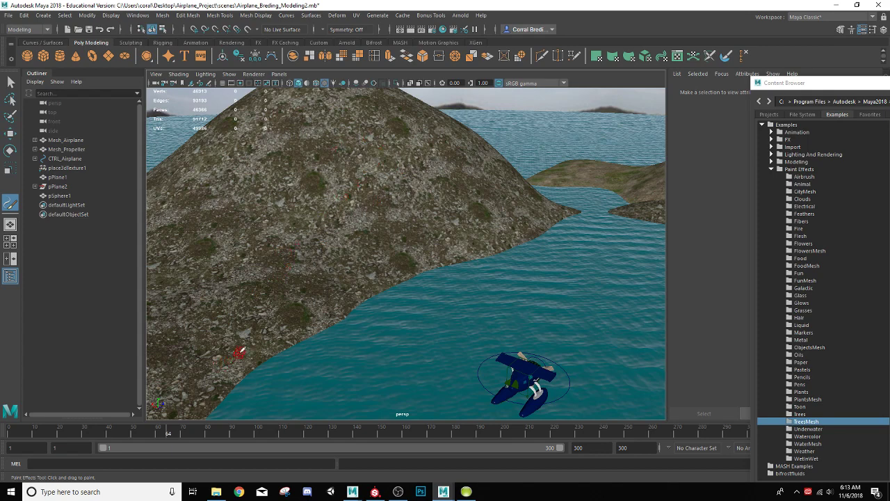
{"action": "left_click", "coordinate": [243, 343]}
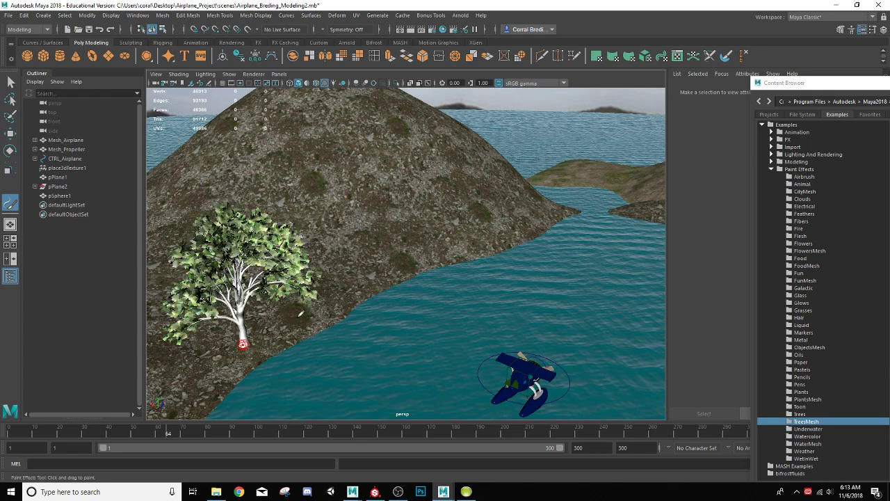
Center the pivot of the new oak's stroke and lower the tree until its trunk meets the ground.
{"action": "mouse_move", "coordinate": [244, 362]}
{"action": "left_mouse_down", "text": "alt"}
{"action": "mouse_move", "coordinate": [299, 361]}
{"action": "mouse_move", "coordinate": [308, 338]}
{"action": "left_mouse_up", "text": "alt"}
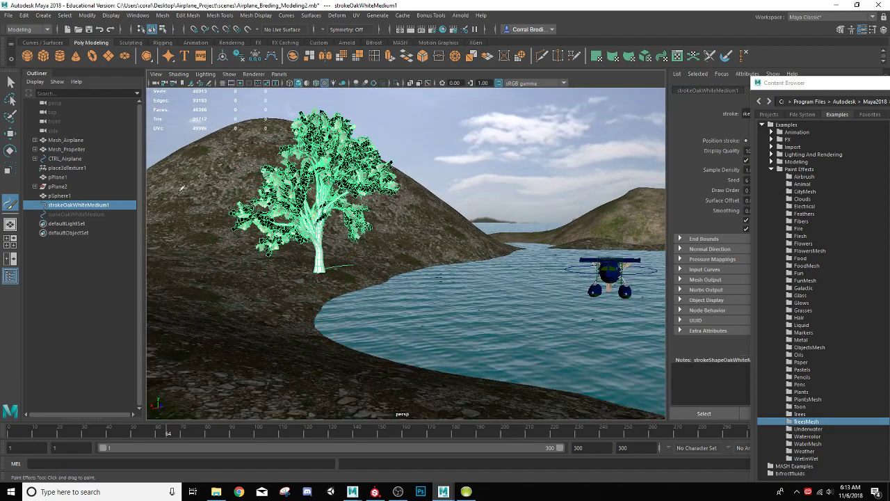
{"action": "left_click", "coordinate": [10, 82]}
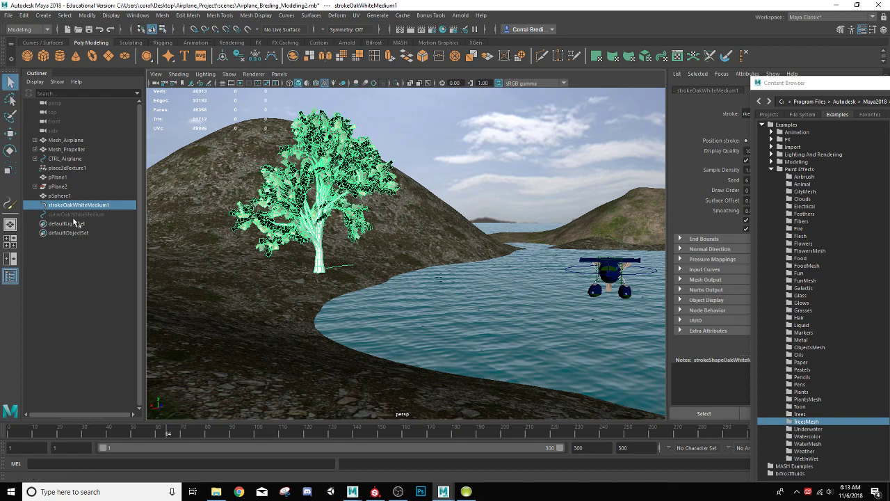
{"action": "left_click", "coordinate": [75, 215]}
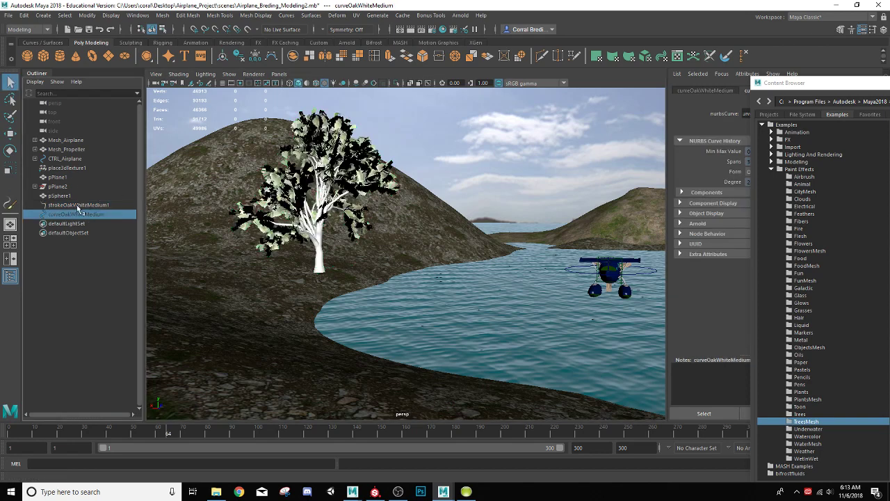
{"action": "left_click", "coordinate": [80, 206]}
{"action": "key", "text": "w"}
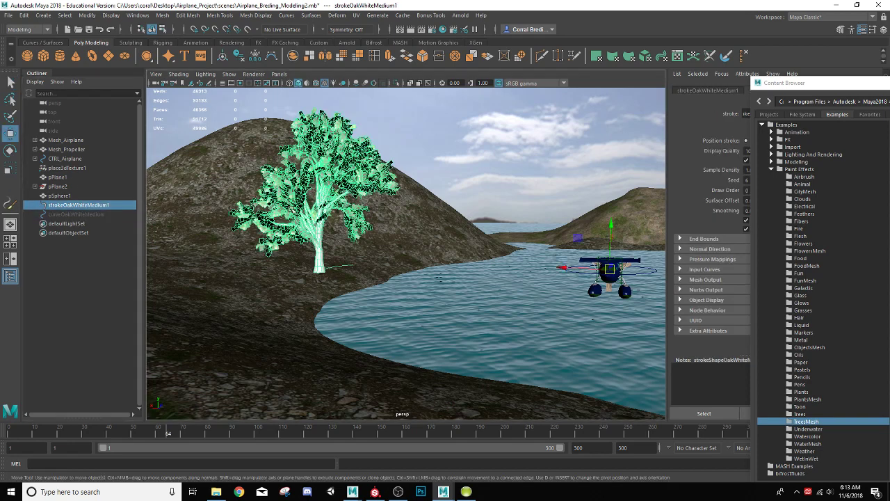
{"action": "left_click", "coordinate": [222, 56]}
{"action": "left_click_drag", "start_coordinate": [323, 147], "coordinate": [324, 175]}
Paint three more oakWhiteMedium trees, one at the tip of the large hill and two along the opposite shore.
{"action": "left_click_drag", "start_coordinate": [409, 256], "coordinate": [424, 262], "text": "alt"}
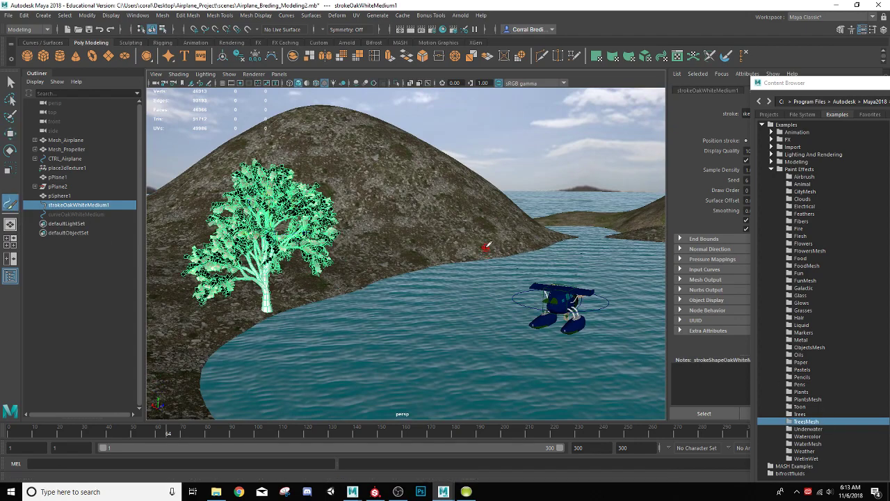
{"action": "mouse_move", "coordinate": [490, 246]}
{"action": "left_mouse_down", "text": "alt"}
{"action": "mouse_move", "coordinate": [555, 227]}
{"action": "mouse_move", "coordinate": [589, 232]}
{"action": "left_mouse_up", "text": "alt"}
{"action": "middle_click_drag", "start_coordinate": [559, 255], "coordinate": [427, 263], "text": "alt"}
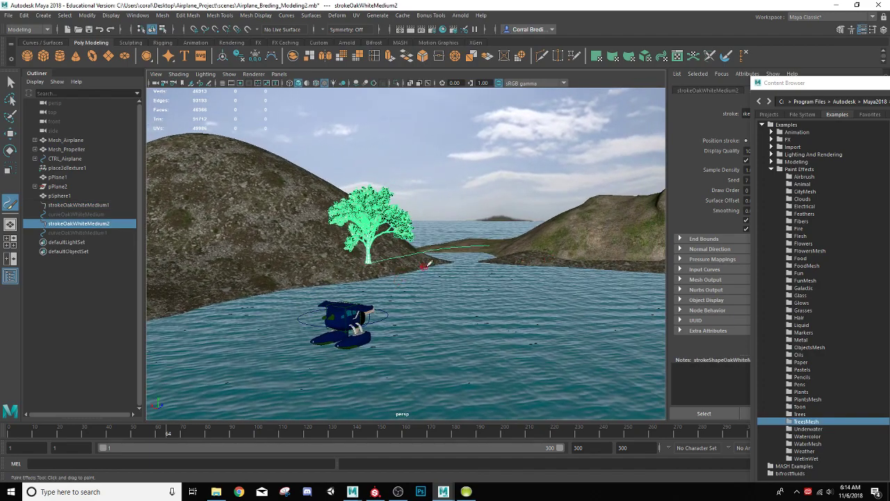
{"action": "mouse_move", "coordinate": [427, 262]}
{"action": "left_mouse_down", "text": "alt"}
{"action": "mouse_move", "coordinate": [571, 267]}
{"action": "mouse_move", "coordinate": [655, 256]}
{"action": "left_mouse_up", "text": "alt"}
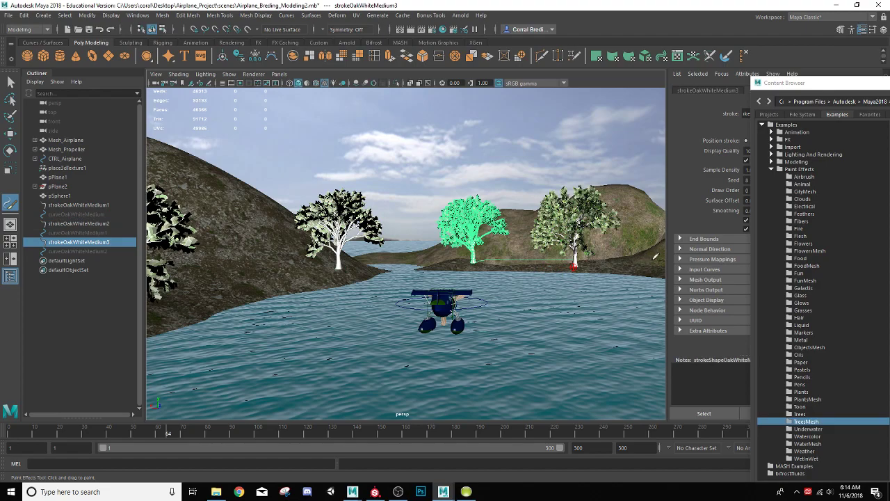
{"action": "mouse_move", "coordinate": [480, 284]}
{"action": "left_mouse_down", "text": "alt"}
{"action": "mouse_move", "coordinate": [457, 289]}
{"action": "mouse_move", "coordinate": [427, 275]}
{"action": "left_mouse_up", "text": "alt"}
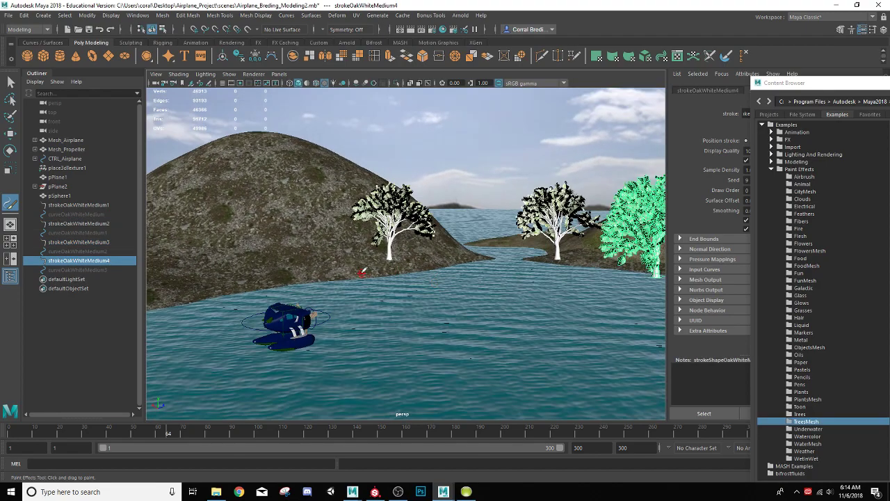
Paint four more oakWhiteMedium trees along both shores and on the slope of the large hill.
{"action": "left_click_drag", "start_coordinate": [361, 272], "coordinate": [372, 270], "text": "alt"}
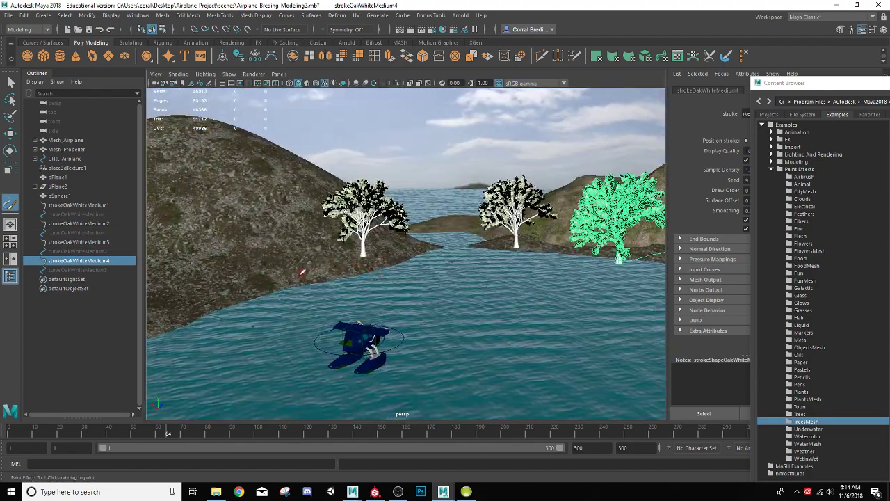
{"action": "mouse_move", "coordinate": [276, 281]}
{"action": "left_mouse_down"}
{"action": "mouse_move", "coordinate": [421, 241]}
{"action": "mouse_move", "coordinate": [508, 228]}
{"action": "mouse_move", "coordinate": [523, 243]}
{"action": "mouse_move", "coordinate": [545, 241]}
{"action": "mouse_move", "coordinate": [494, 286]}
{"action": "mouse_move", "coordinate": [501, 283]}
{"action": "mouse_move", "coordinate": [464, 264]}
{"action": "left_mouse_up"}
{"action": "left_click_drag", "start_coordinate": [216, 252], "coordinate": [263, 228]}
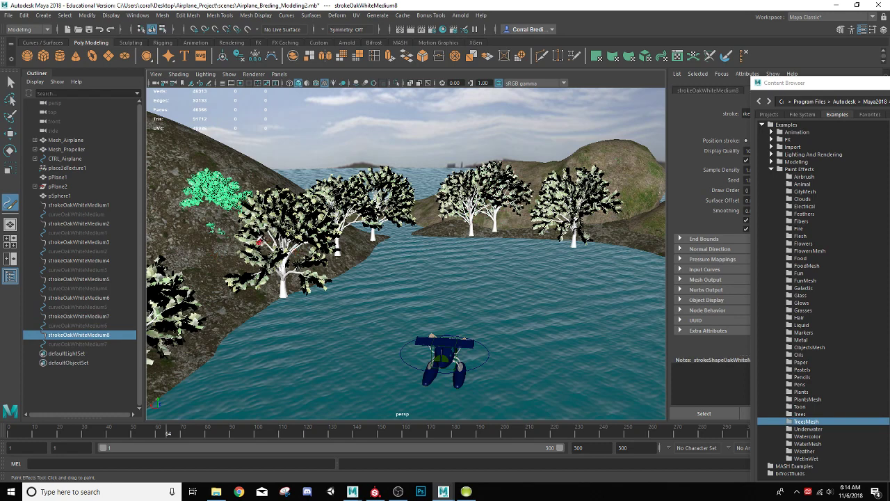
Center the pivot of the oak sunk into the large hill's slope, then raise and shift it onto the surface.
{"action": "key", "text": "w"}
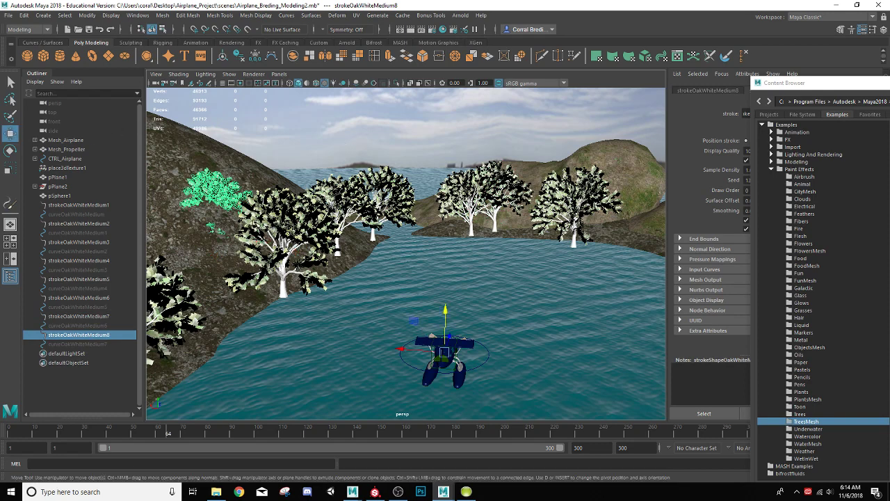
{"action": "left_click", "coordinate": [224, 56]}
{"action": "left_click_drag", "start_coordinate": [245, 160], "coordinate": [248, 105]}
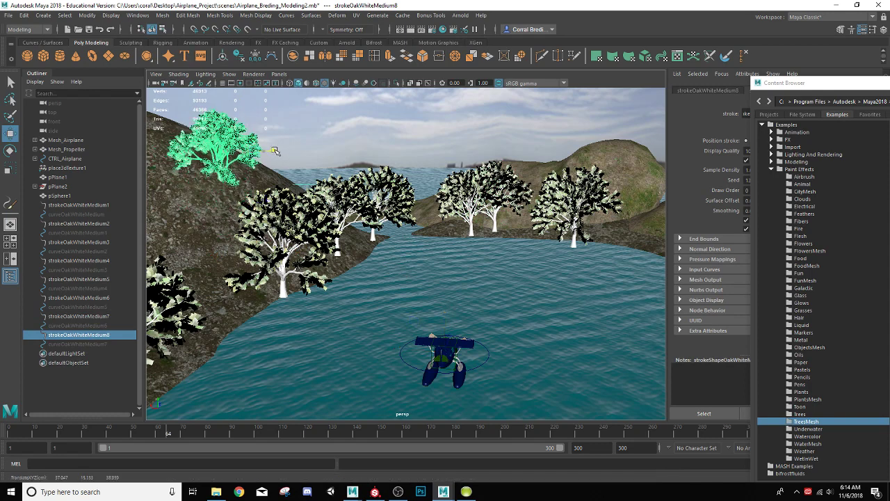
{"action": "left_click_drag", "start_coordinate": [242, 166], "coordinate": [239, 188], "text": "alt"}
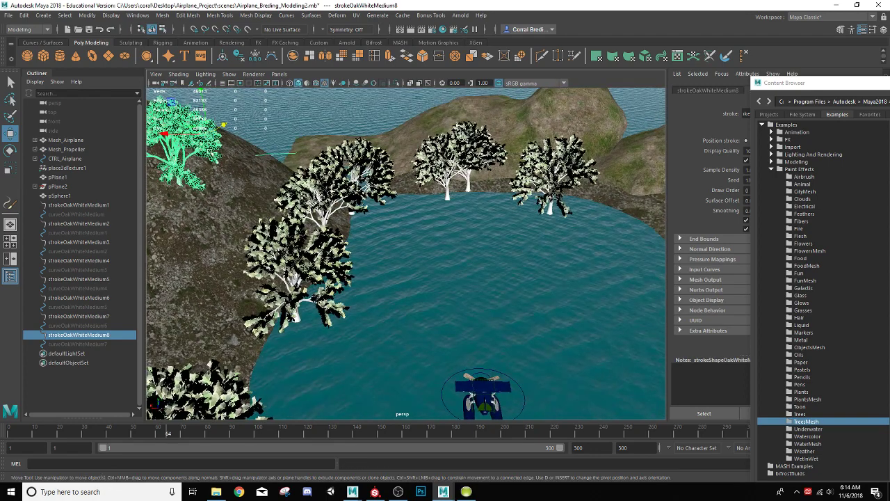
{"action": "mouse_move", "coordinate": [171, 135]}
{"action": "left_mouse_down"}
{"action": "mouse_move", "coordinate": [198, 137]}
{"action": "mouse_move", "coordinate": [183, 136]}
{"action": "left_mouse_up"}
{"action": "left_click_drag", "start_coordinate": [223, 219], "coordinate": [221, 195], "text": "alt"}
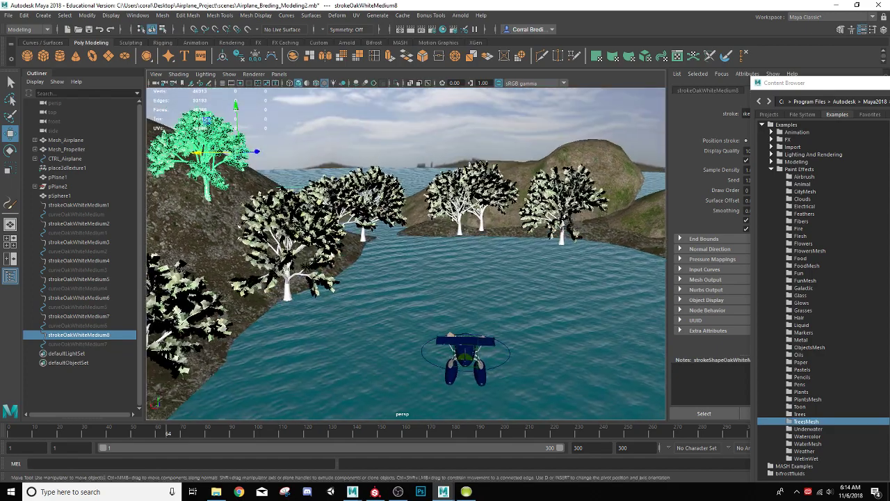
Reposition the two nearest oaks on the large hill's bank, shifting one inland and sliding the first painted oak along the shore toward it.
{"action": "left_click", "coordinate": [291, 296]}
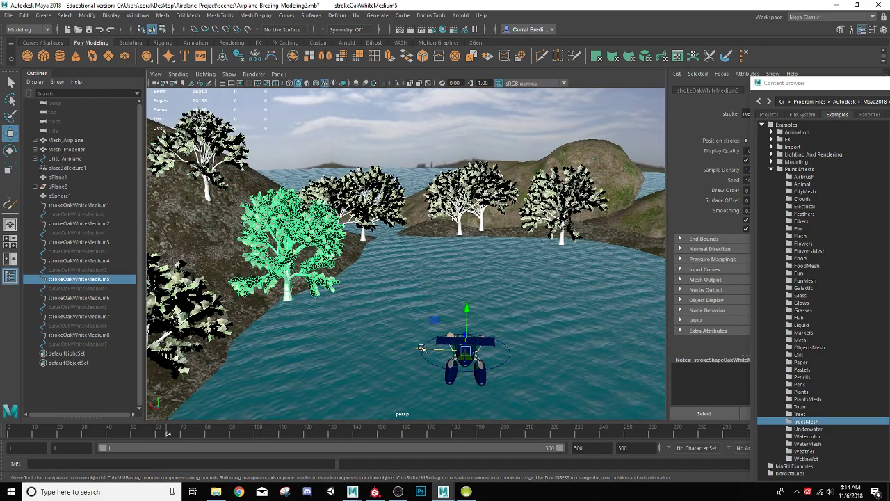
{"action": "mouse_move", "coordinate": [426, 348]}
{"action": "left_mouse_down"}
{"action": "mouse_move", "coordinate": [340, 355]}
{"action": "mouse_move", "coordinate": [342, 327]}
{"action": "mouse_move", "coordinate": [344, 345]}
{"action": "left_mouse_up"}
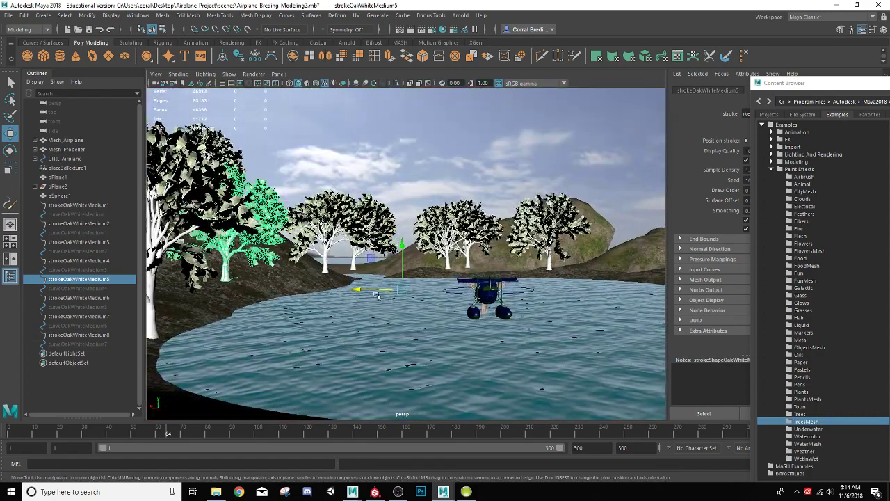
{"action": "left_click_drag", "start_coordinate": [403, 247], "coordinate": [522, 258]}
{"action": "left_click", "coordinate": [267, 286]}
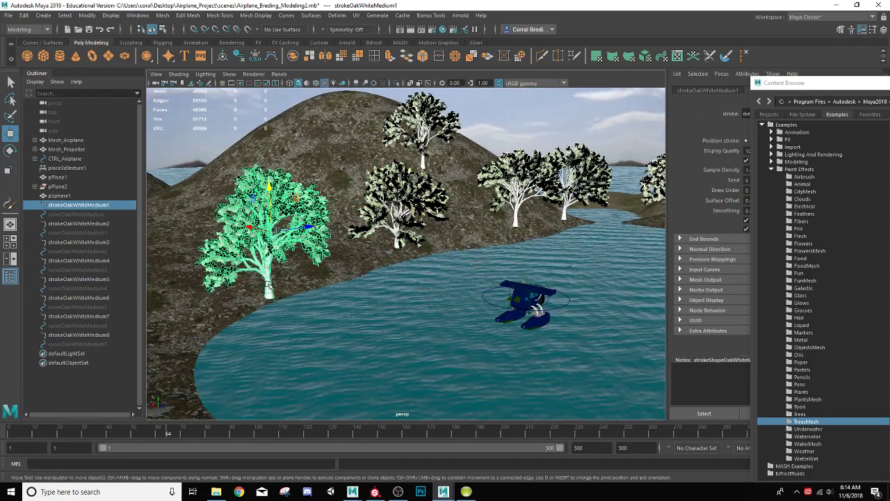
{"action": "left_click_drag", "start_coordinate": [301, 228], "coordinate": [360, 218]}
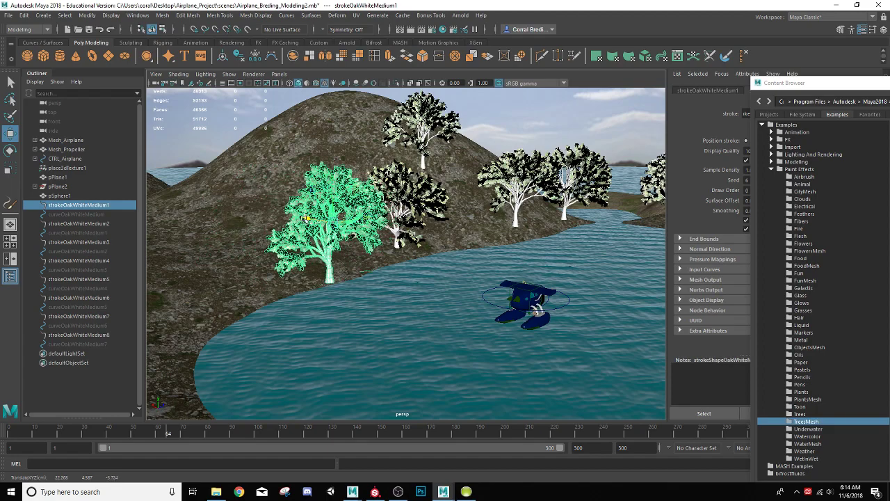
Select both oaks at the tip of the large hill, center their pivots and move them down onto the ground.
{"action": "left_click_drag", "start_coordinate": [307, 218], "coordinate": [326, 246], "text": "alt"}
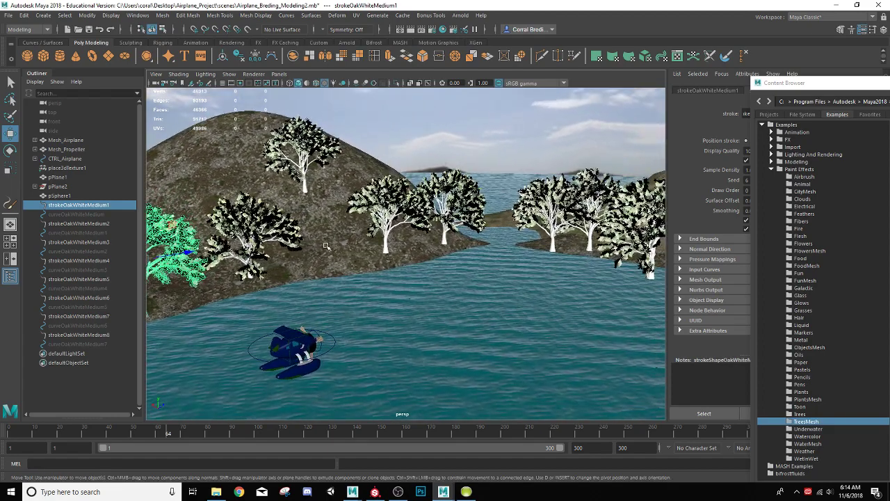
{"action": "left_click", "coordinate": [384, 241]}
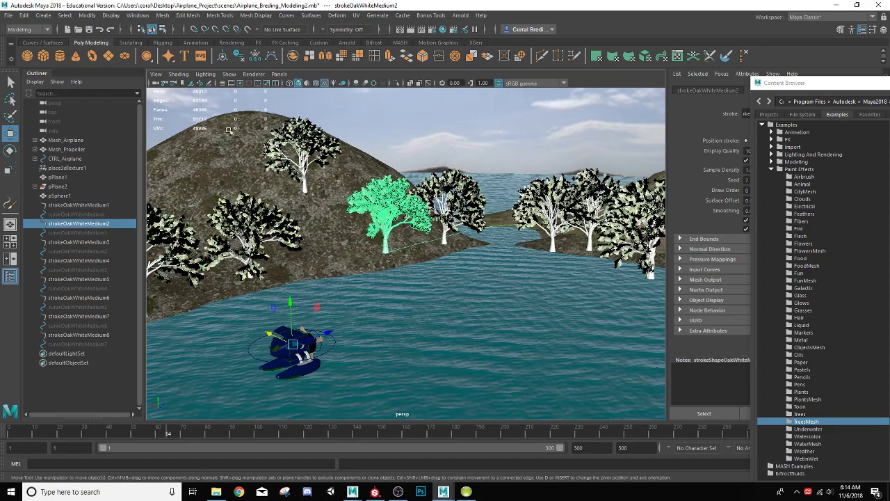
{"action": "left_click_drag", "start_coordinate": [411, 258], "coordinate": [449, 244], "text": "alt"}
{"action": "right_click_drag", "start_coordinate": [449, 244], "coordinate": [517, 274], "text": "alt"}
{"action": "right_click_drag", "start_coordinate": [414, 252], "coordinate": [331, 281], "text": "alt"}
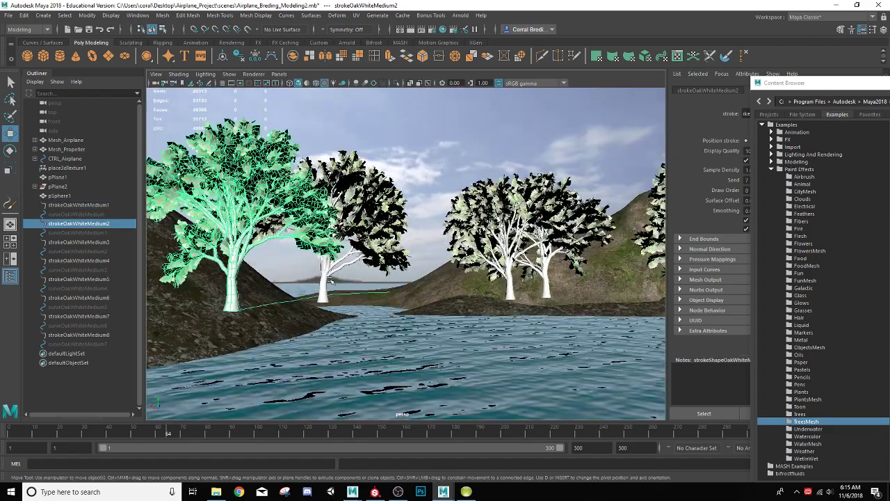
{"action": "left_click", "coordinate": [322, 294], "text": "shift"}
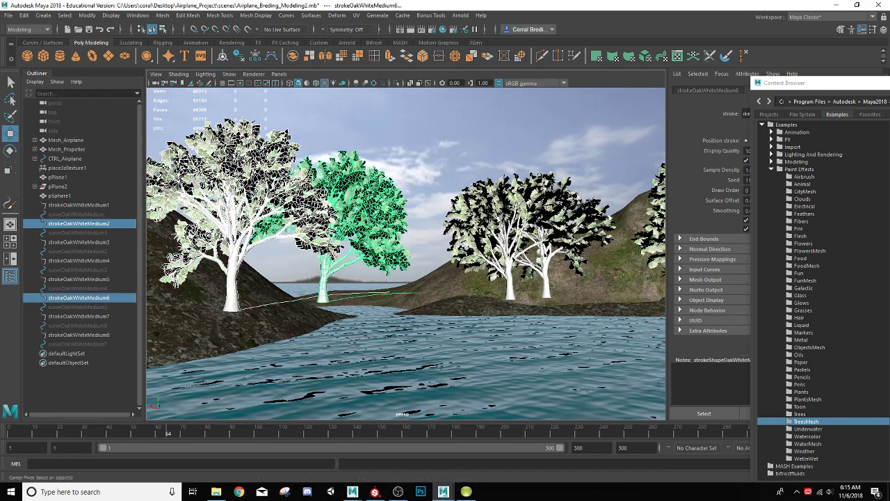
{"action": "left_click_drag", "start_coordinate": [312, 237], "coordinate": [300, 258]}
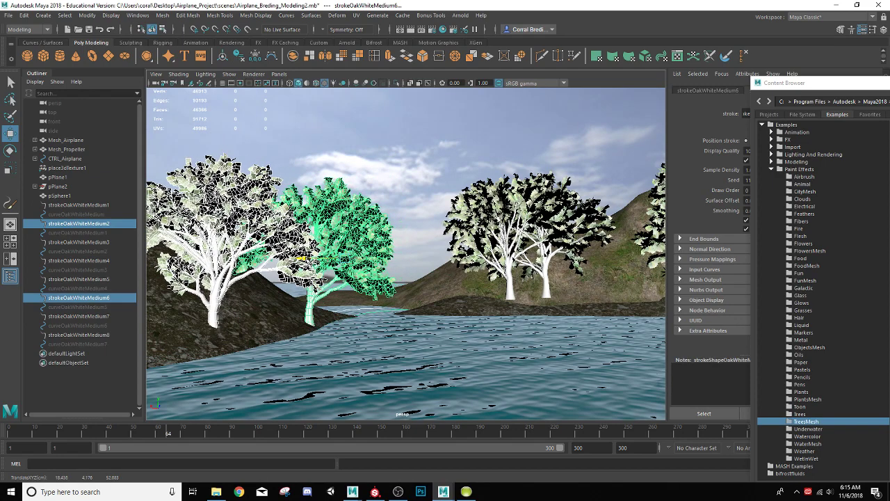
Select the pair of overlapping oaks across the channel and move them together back onto the far bank.
{"action": "left_click", "coordinate": [508, 294]}
{"action": "left_click", "coordinate": [548, 287], "text": "shift"}
{"action": "left_click_drag", "start_coordinate": [548, 286], "coordinate": [306, 156], "text": "alt"}
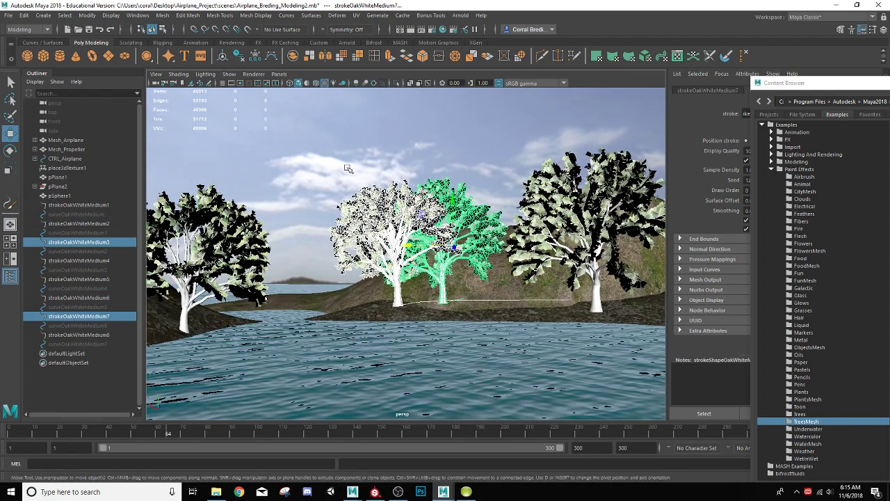
{"action": "left_click_drag", "start_coordinate": [452, 202], "coordinate": [504, 258]}
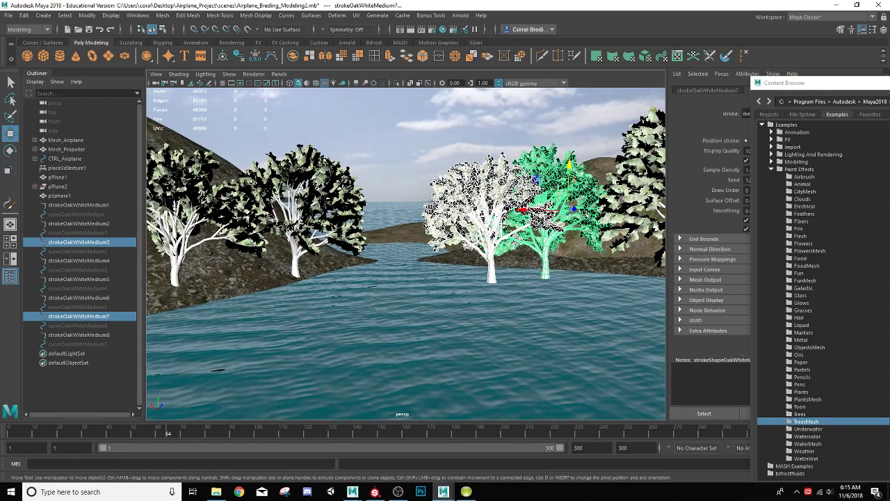
{"action": "mouse_move", "coordinate": [574, 209]}
{"action": "left_mouse_down"}
{"action": "mouse_move", "coordinate": [567, 210]}
{"action": "mouse_move", "coordinate": [585, 207]}
{"action": "left_mouse_up"}
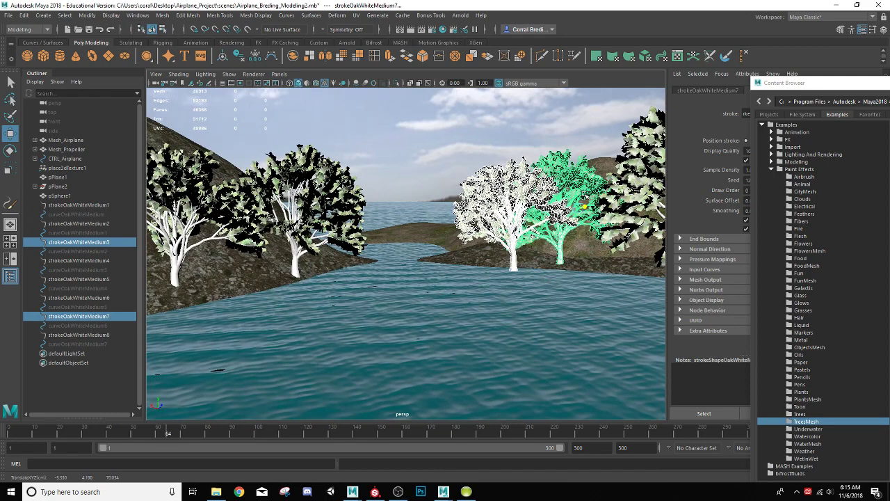
Select only the front oak of the pair across the channel and adjust its position on the bank.
{"action": "left_click", "coordinate": [518, 263]}
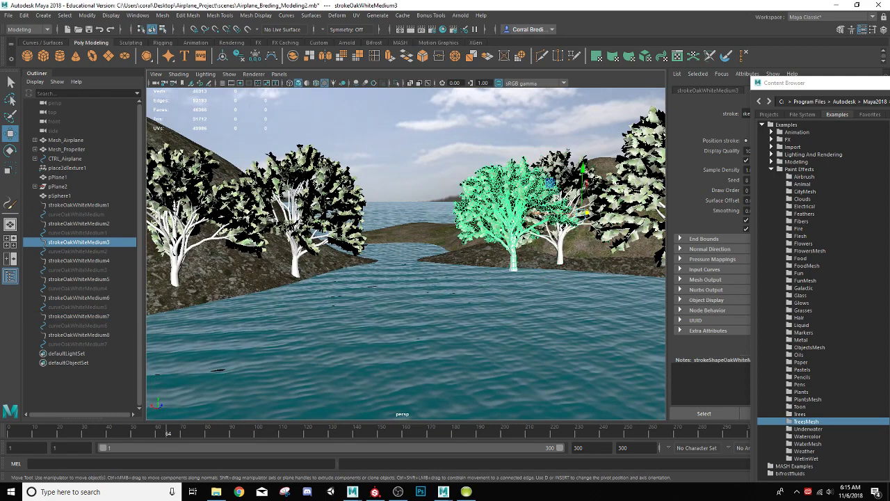
{"action": "left_click_drag", "start_coordinate": [528, 212], "coordinate": [606, 200]}
{"action": "left_click_drag", "start_coordinate": [532, 242], "coordinate": [548, 242]}
Select the oak standing in the water near the far bank, center its pivot and move it onto the shore beside the other two oaks.
{"action": "key", "text": "f"}
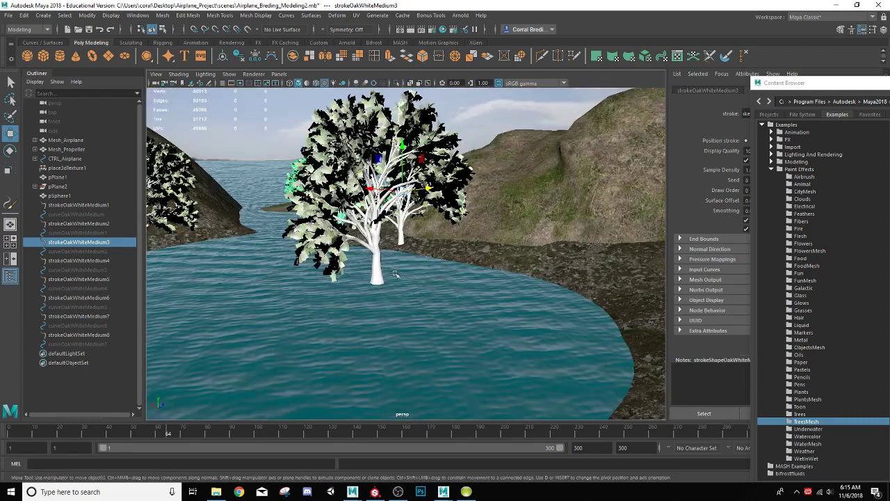
{"action": "left_click", "coordinate": [377, 280]}
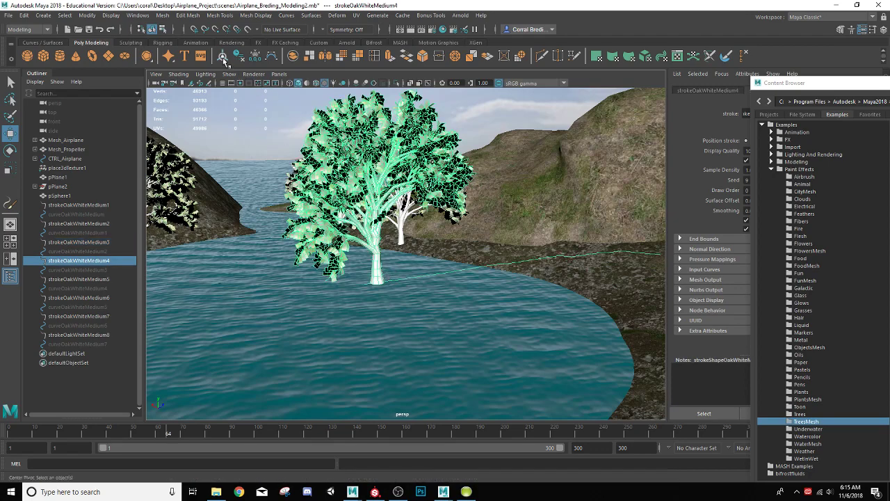
{"action": "left_click_drag", "start_coordinate": [520, 184], "coordinate": [550, 233]}
{"action": "left_click_drag", "start_coordinate": [586, 211], "coordinate": [613, 204]}
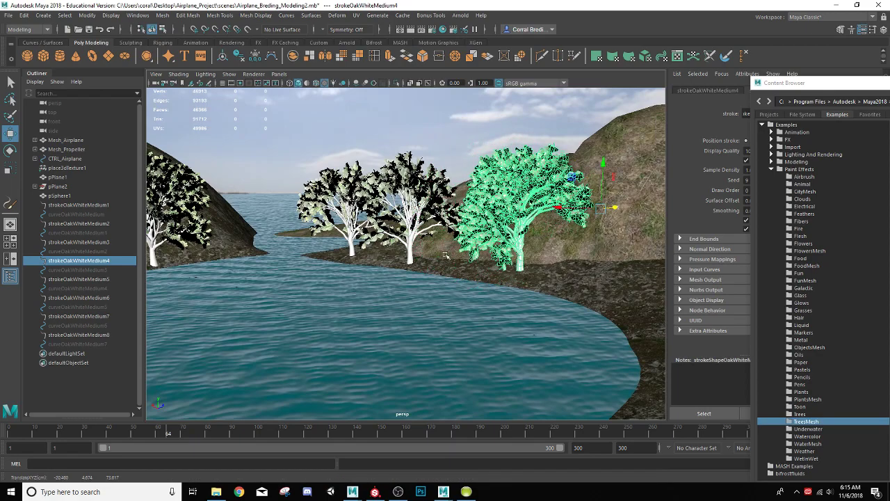
{"action": "left_click_drag", "start_coordinate": [445, 256], "coordinate": [469, 266], "text": "alt"}
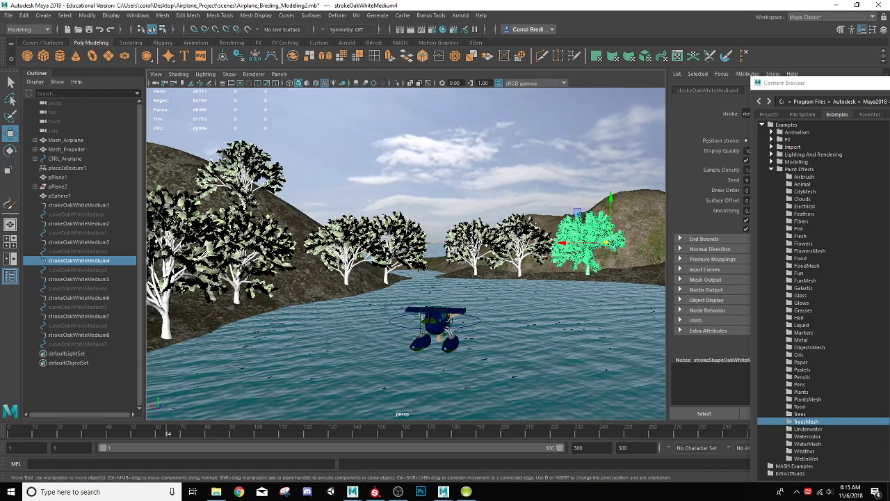
Close the Content Browser and hide the Outliner to enlarge the perspective view.
{"action": "left_click_drag", "start_coordinate": [766, 83], "coordinate": [889, 82]}
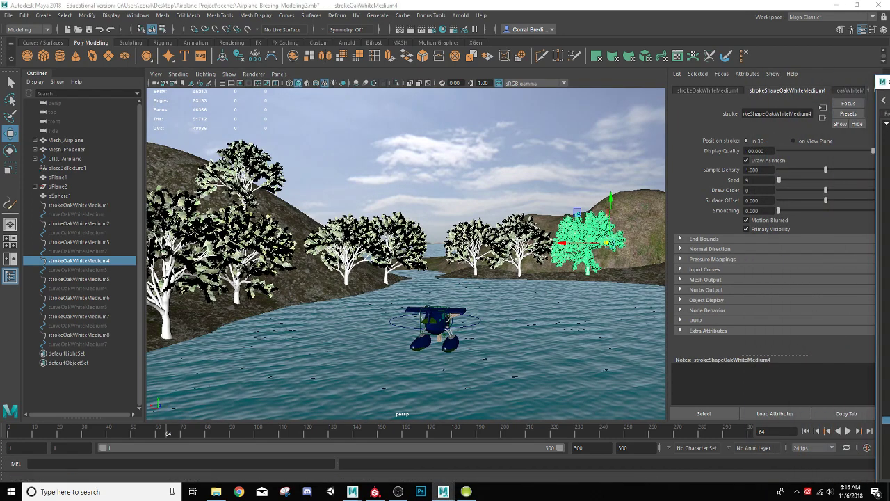
{"action": "key", "text": "alt+F4"}
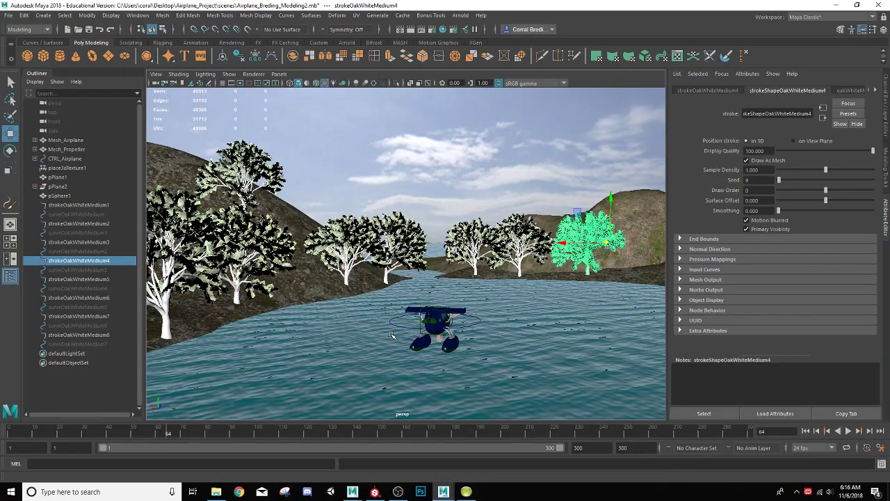
{"action": "right_click_drag", "start_coordinate": [388, 369], "coordinate": [358, 308], "text": "alt"}
{"action": "mouse_move", "coordinate": [358, 308]}
{"action": "left_mouse_down", "text": "alt"}
{"action": "mouse_move", "coordinate": [358, 293]}
{"action": "mouse_move", "coordinate": [408, 310]}
{"action": "mouse_move", "coordinate": [353, 314]}
{"action": "left_mouse_up", "text": "alt"}
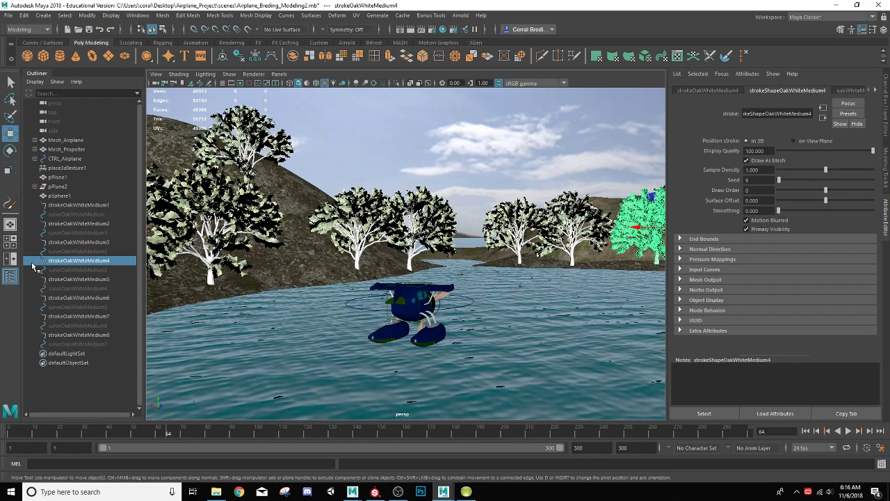
{"action": "left_click", "coordinate": [10, 276]}
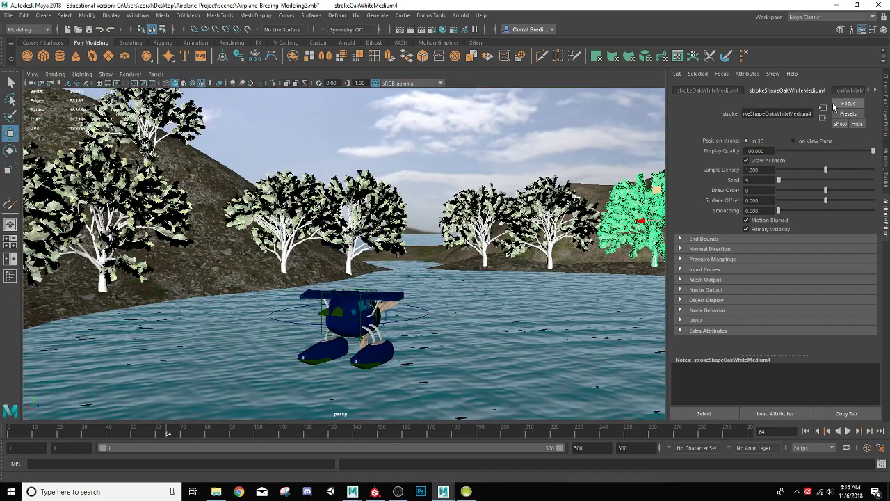
Save the airplane scene under its current name.
{"action": "left_click_drag", "start_coordinate": [439, 327], "coordinate": [454, 339], "text": "alt"}
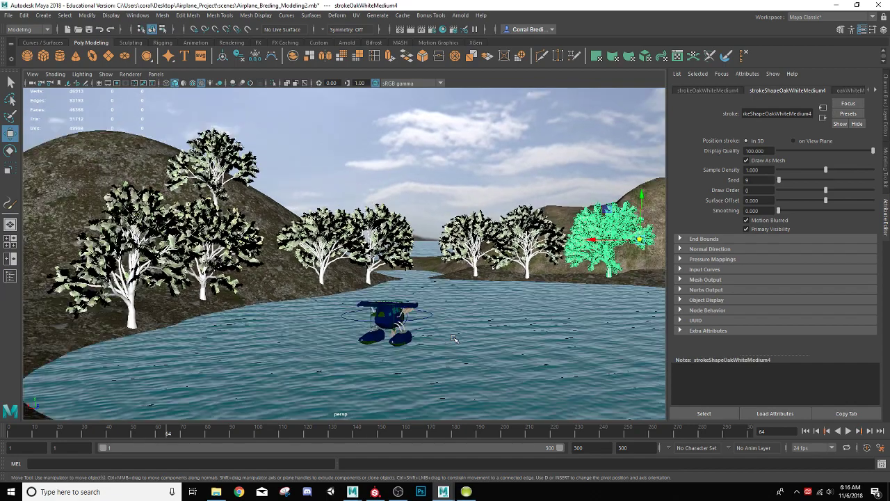
{"action": "left_click", "coordinate": [8, 14]}
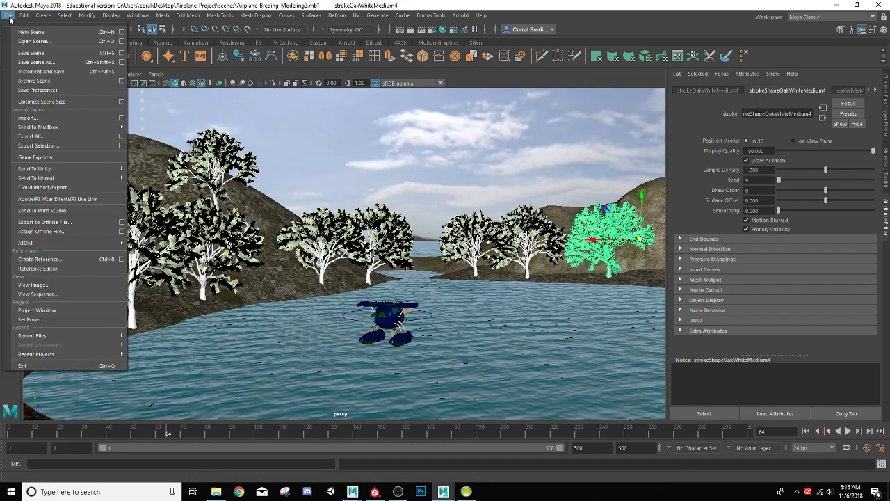
{"action": "left_click", "coordinate": [21, 53]}
Render the airplane on the water from a low view with Maya Software, examine it without color management and close the render.
{"action": "right_click_drag", "start_coordinate": [406, 293], "coordinate": [426, 308], "text": "alt"}
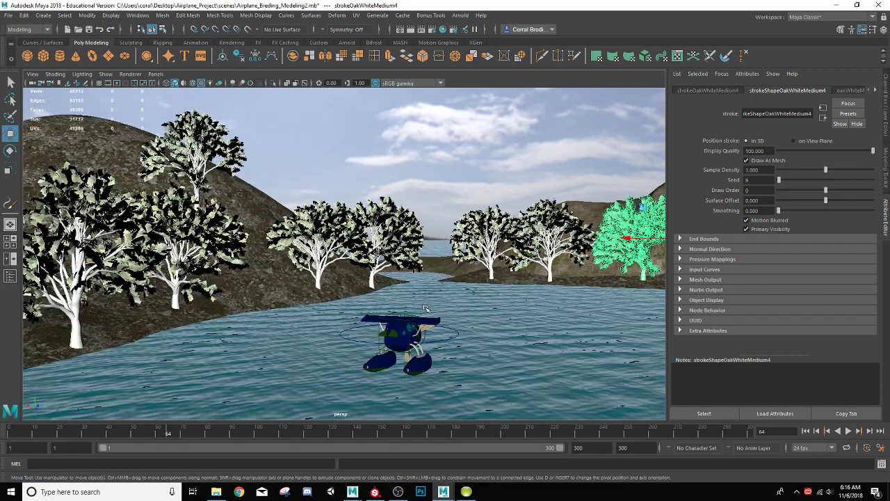
{"action": "mouse_move", "coordinate": [426, 308]}
{"action": "left_mouse_down", "text": "alt"}
{"action": "mouse_move", "coordinate": [410, 312]}
{"action": "mouse_move", "coordinate": [426, 308]}
{"action": "left_mouse_up", "text": "alt"}
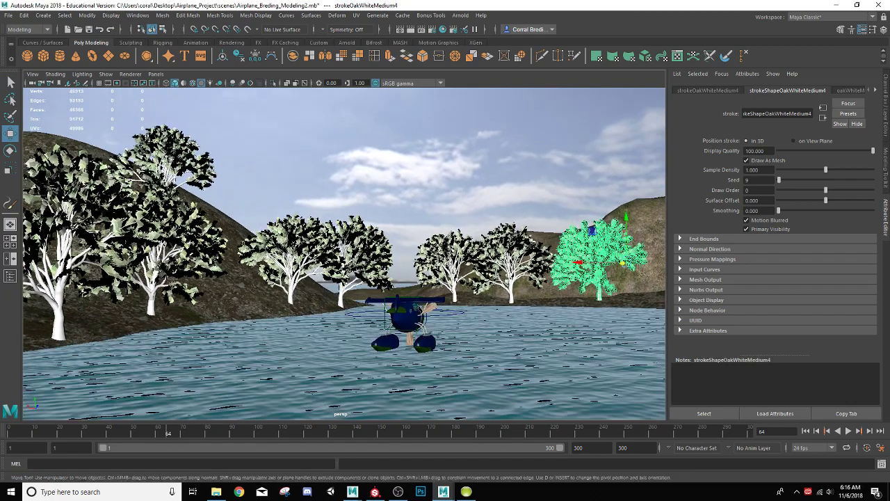
{"action": "left_click", "coordinate": [412, 30]}
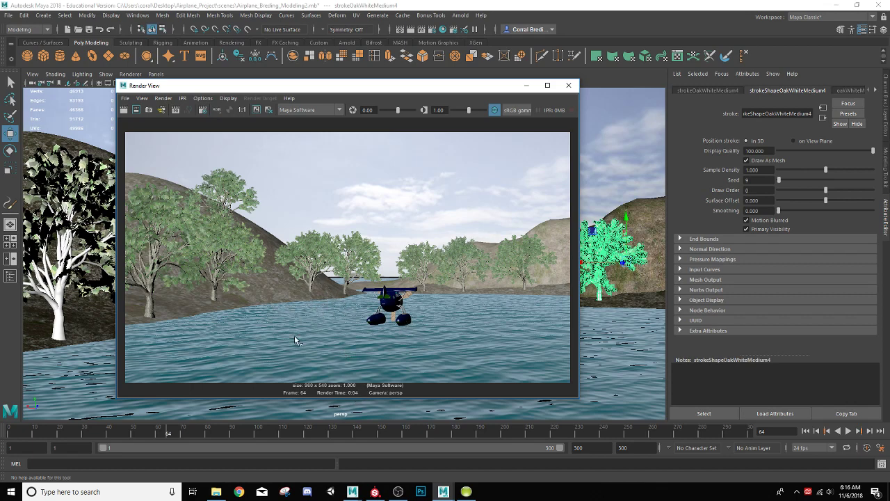
{"action": "left_click", "coordinate": [494, 110]}
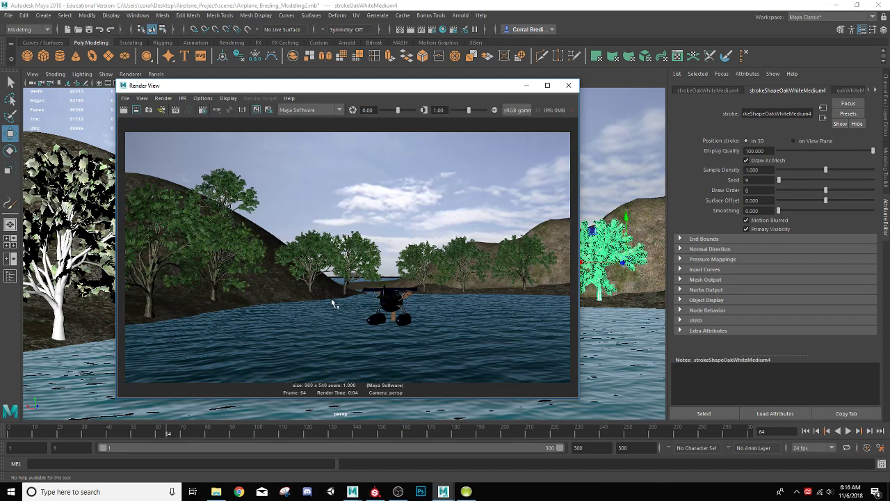
{"action": "left_click", "coordinate": [570, 86]}
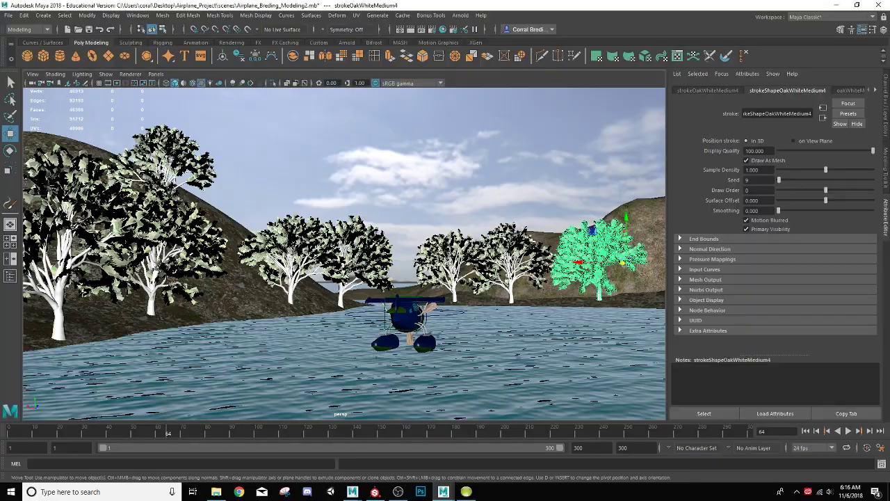
Render a higher, closer view down the channel, inspect the oaks with color management off and close the render.
{"action": "left_click_drag", "start_coordinate": [504, 238], "coordinate": [474, 250], "text": "alt"}
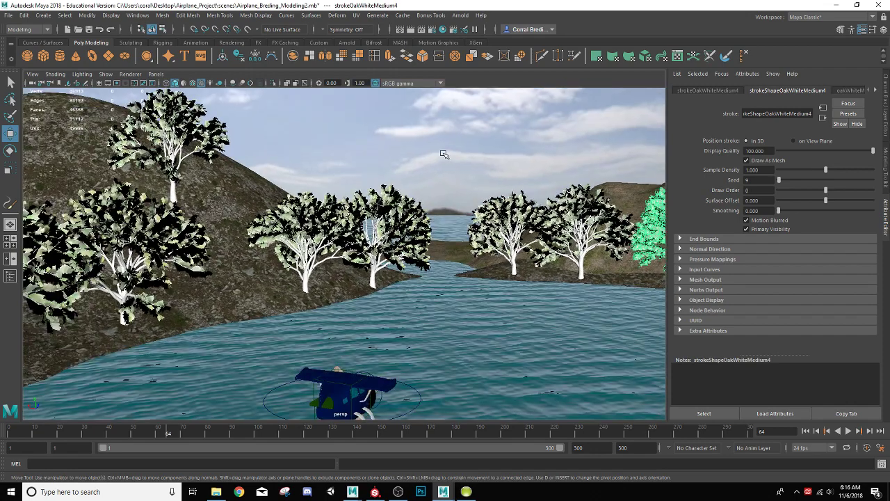
{"action": "left_click", "coordinate": [410, 29]}
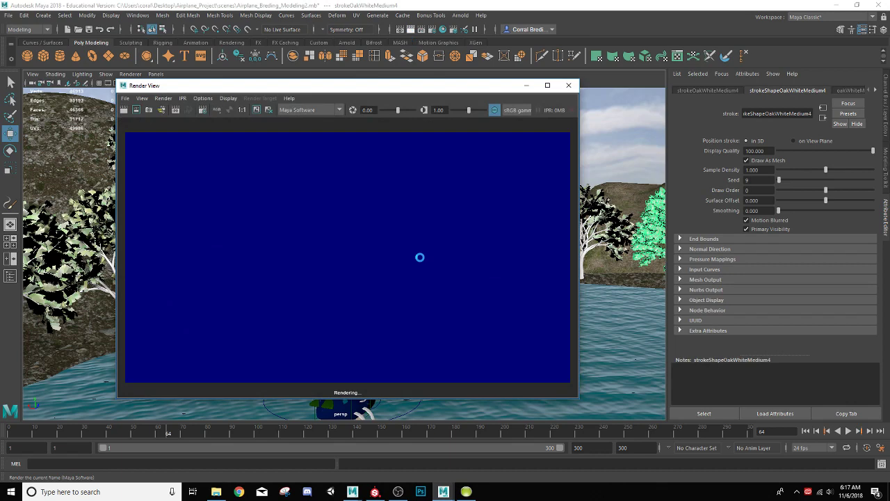
{"action": "left_click", "coordinate": [494, 111]}
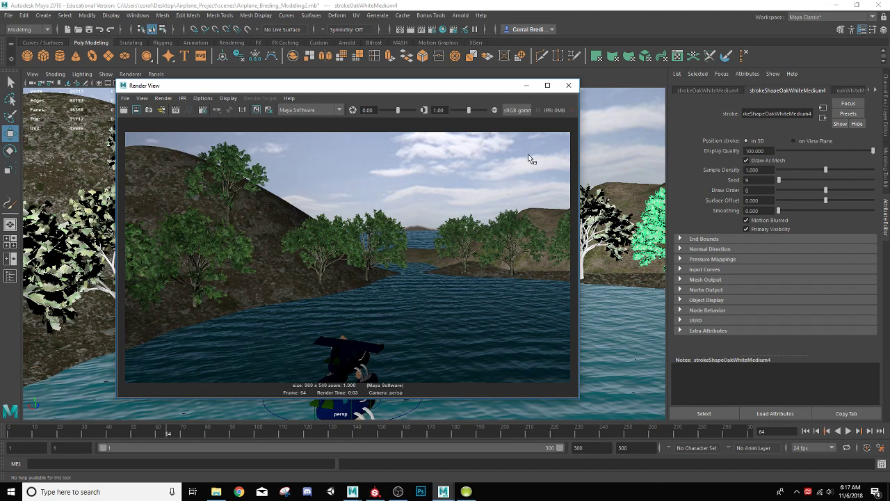
{"action": "left_click", "coordinate": [569, 86]}
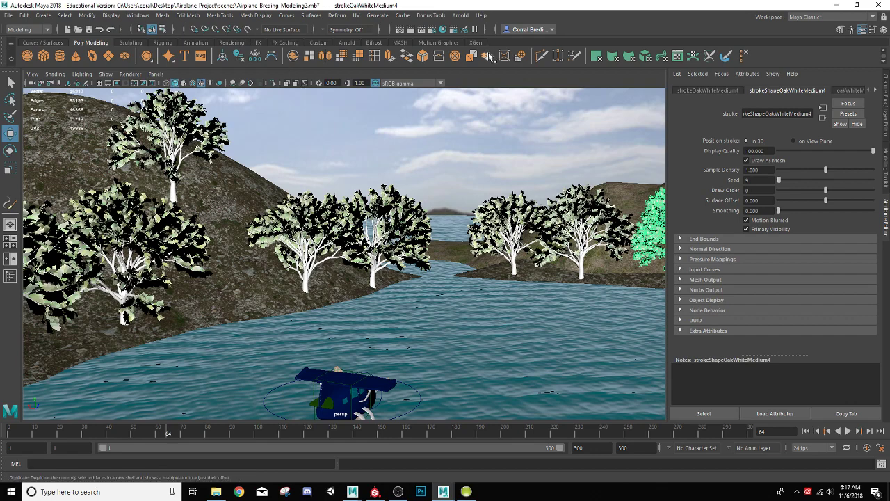
Set the render image size preset to HD 1080 in the render settings.
{"action": "left_click", "coordinate": [432, 29]}
{"action": "scroll", "coordinate": [247, 262], "scroll_direction": "down", "scroll_amount": 3}
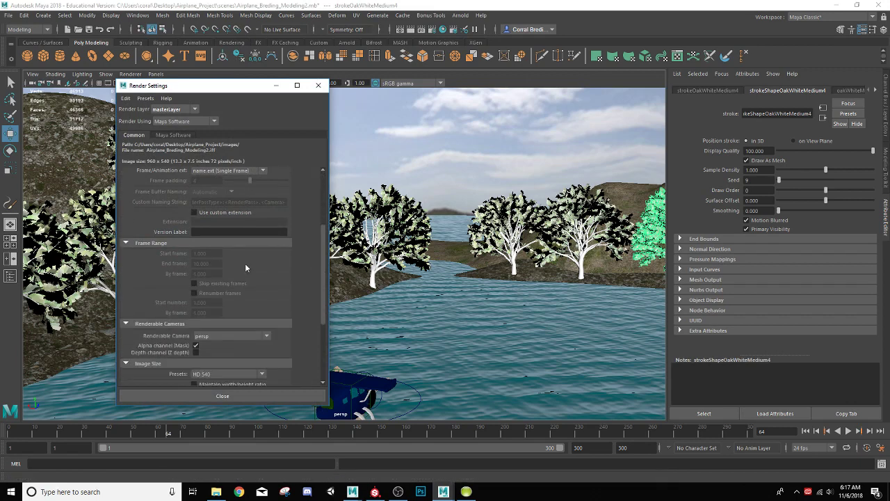
{"action": "scroll", "coordinate": [221, 310], "scroll_direction": "down", "scroll_amount": 3}
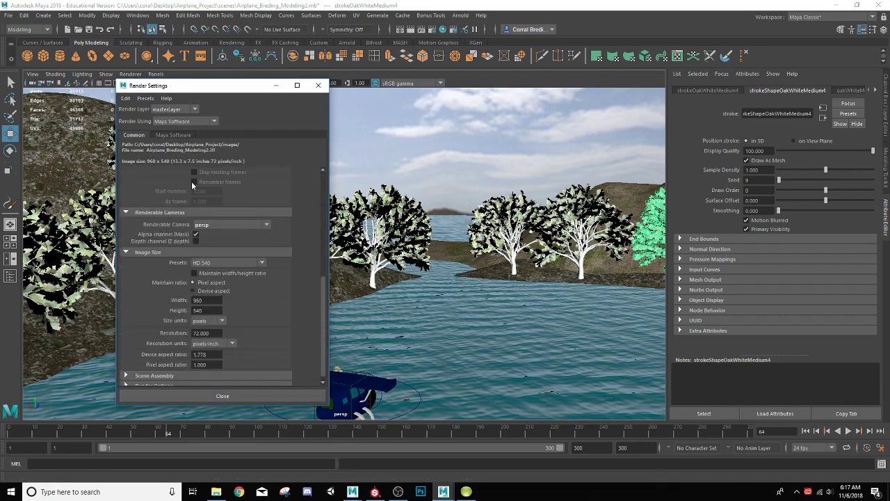
{"action": "left_click", "coordinate": [262, 263]}
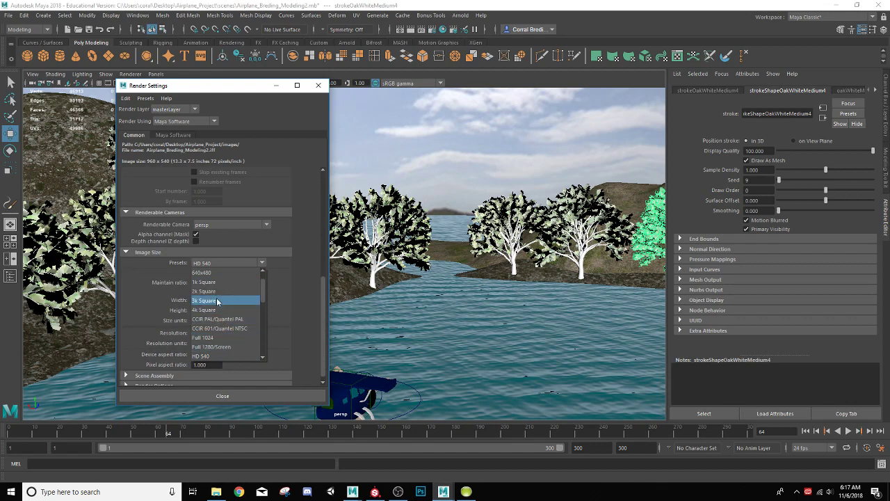
{"action": "scroll", "coordinate": [217, 310], "scroll_direction": "down", "scroll_amount": 3}
{"action": "left_click", "coordinate": [213, 346]}
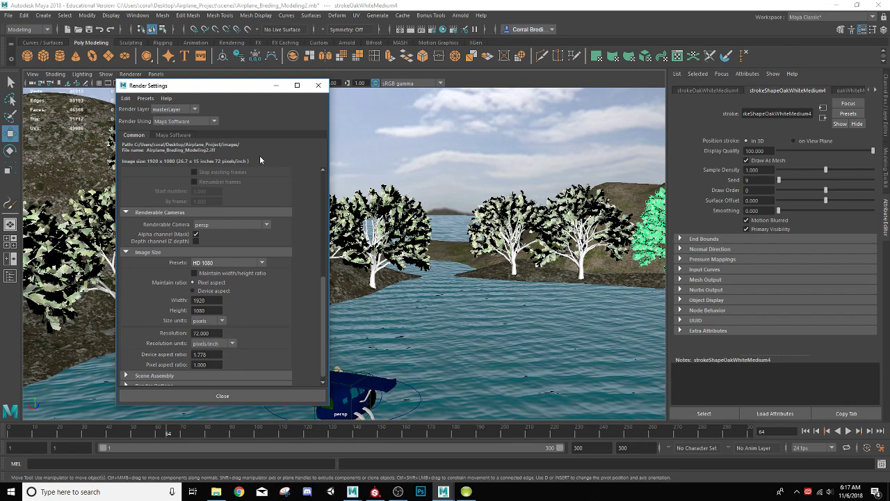
Check the Raytracing Quality options of the Maya Software renderer and close the render settings.
{"action": "left_click", "coordinate": [175, 135]}
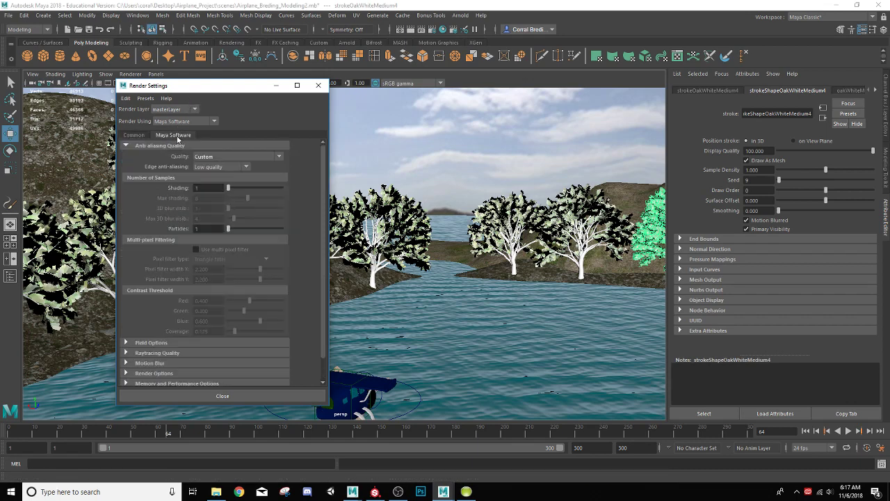
{"action": "left_click", "coordinate": [127, 353]}
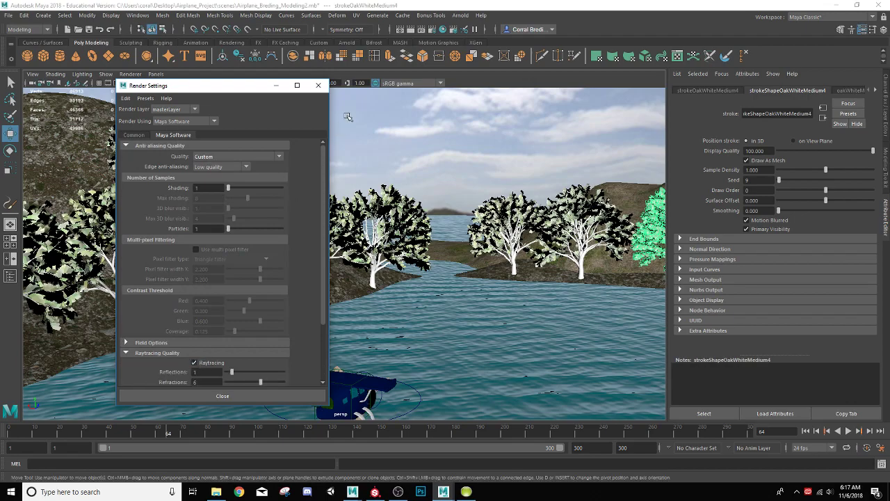
{"action": "left_click", "coordinate": [319, 85]}
Render the frame at HD 1080 with the whole airplane in view, inspect it in a maximized render window and close it.
{"action": "scroll", "coordinate": [342, 264], "scroll_direction": "up", "scroll_amount": 3}
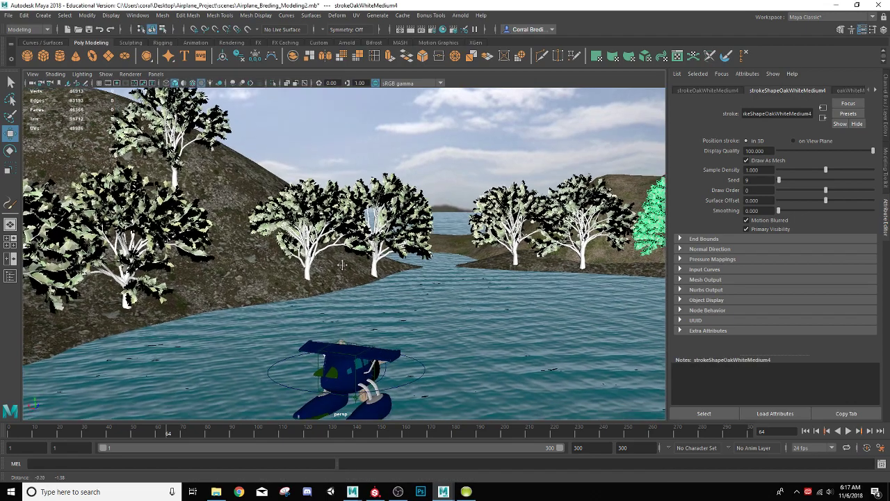
{"action": "scroll", "coordinate": [342, 264], "scroll_direction": "up", "scroll_amount": 2}
{"action": "left_click", "coordinate": [409, 29]}
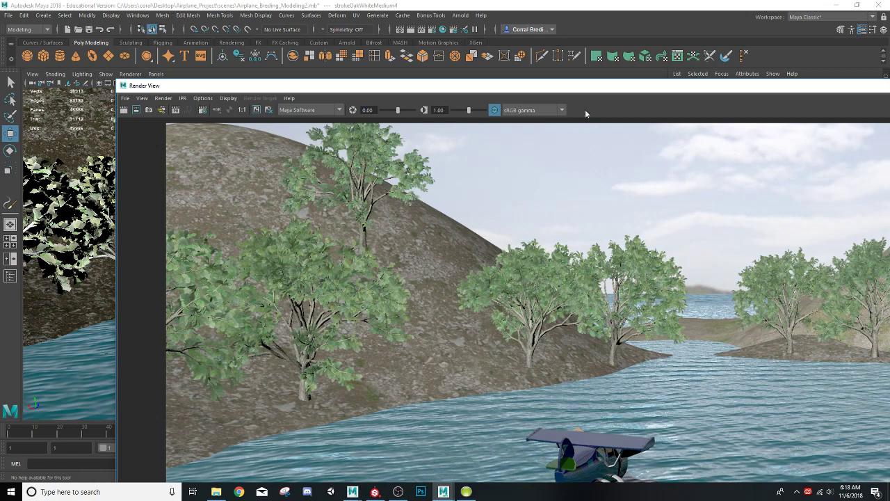
{"action": "left_click_drag", "start_coordinate": [592, 89], "coordinate": [586, 1]}
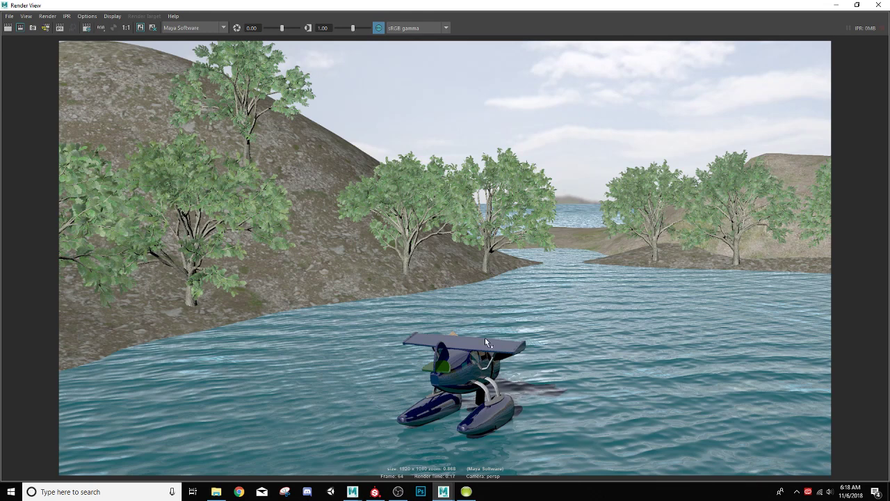
{"action": "left_click", "coordinate": [878, 5]}
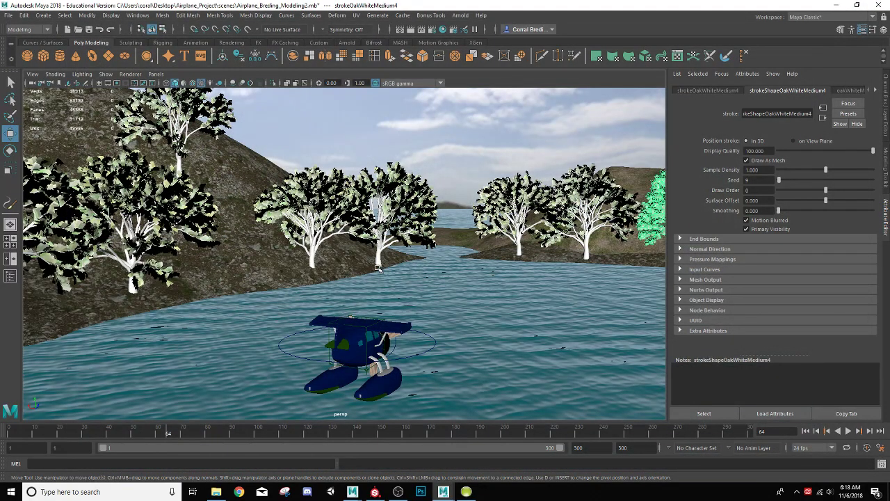
Select the oak at the tip of the large hill and review its transform, stroke shape and oakWhiteMedium6 brush attributes.
{"action": "left_click", "coordinate": [378, 263]}
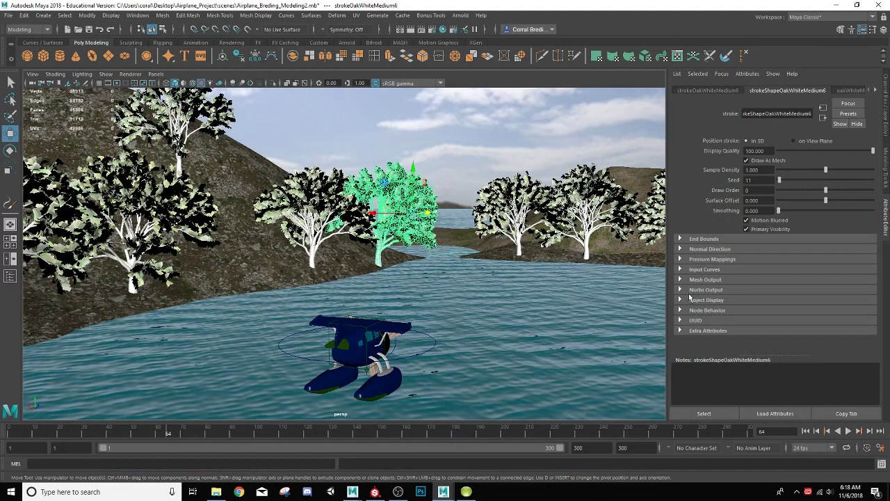
{"action": "left_click", "coordinate": [707, 90]}
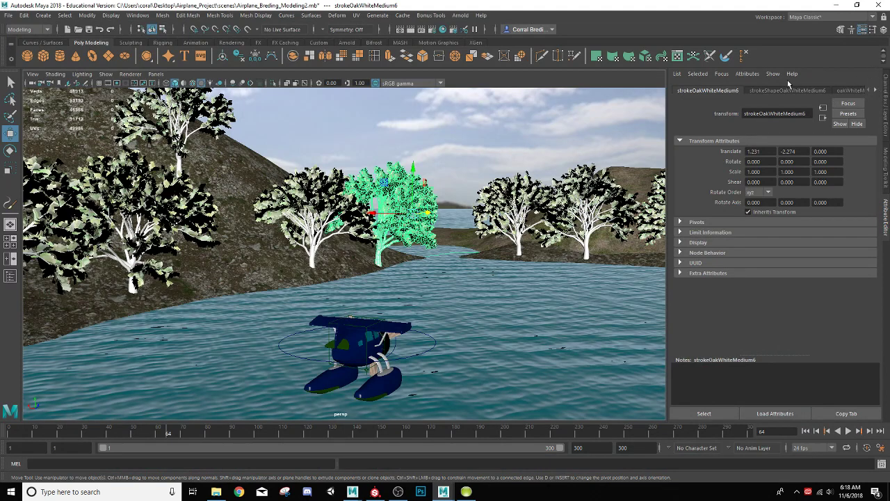
{"action": "left_click", "coordinate": [789, 90]}
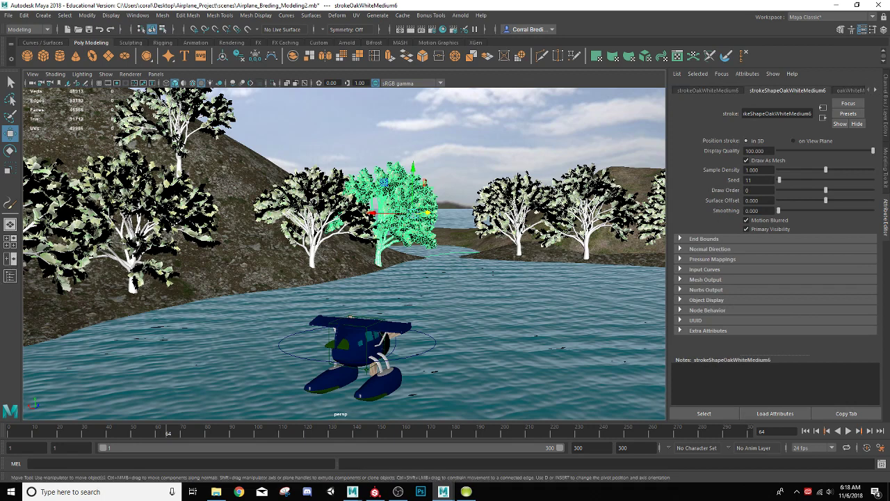
{"action": "left_click", "coordinate": [844, 91]}
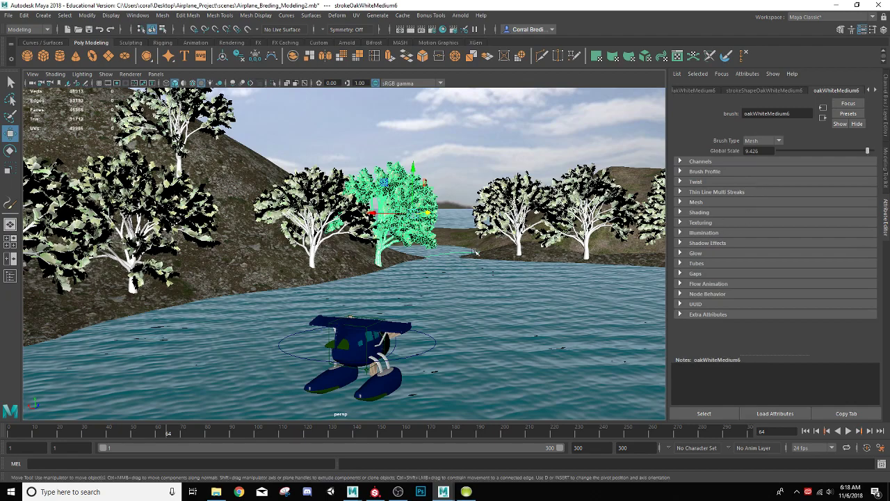
Play the airplane animation from a wider view of the channel and stop the playback.
{"action": "scroll", "coordinate": [473, 250], "scroll_direction": "down", "scroll_amount": 3}
{"action": "mouse_move", "coordinate": [252, 392]}
{"action": "left_mouse_down", "text": "alt"}
{"action": "mouse_move", "coordinate": [286, 399]}
{"action": "mouse_move", "coordinate": [251, 401]}
{"action": "left_mouse_up", "text": "alt"}
{"action": "key", "text": "alt+v"}
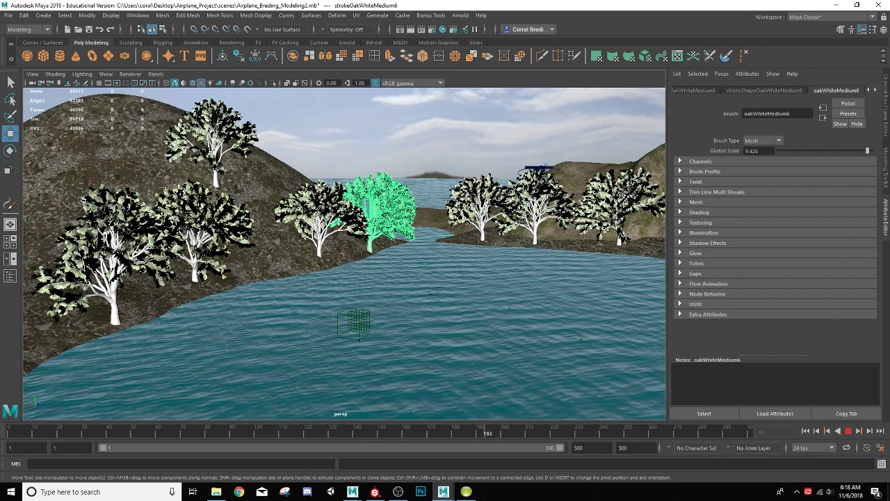
{"action": "key", "text": "Escape"}
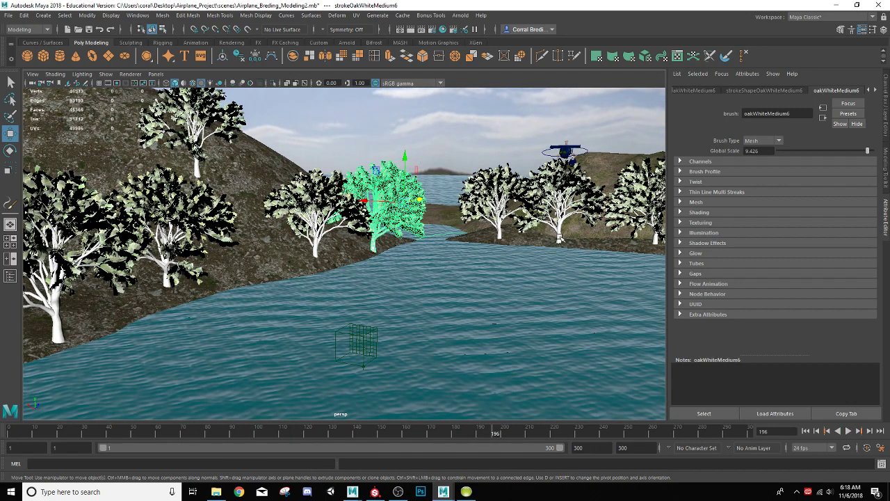
Reposition two of the oaks standing on the right bank of the channel.
{"action": "left_click", "coordinate": [560, 239]}
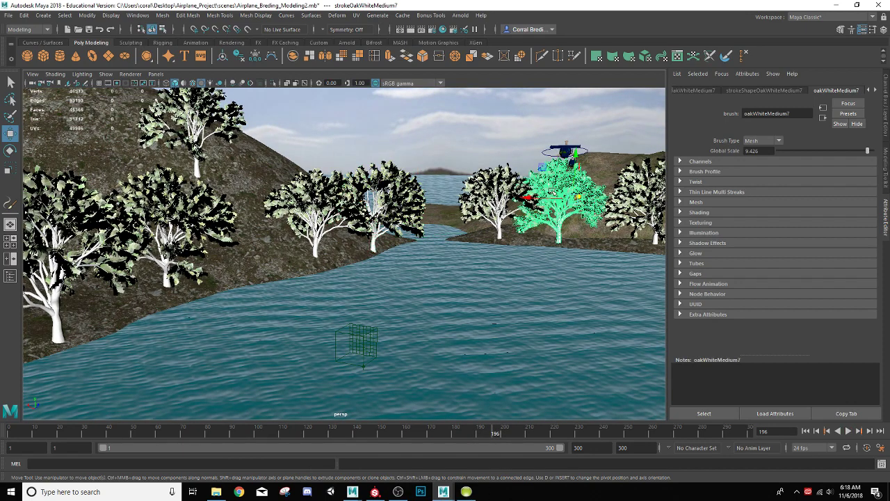
{"action": "left_click_drag", "start_coordinate": [537, 198], "coordinate": [517, 174]}
{"action": "left_click", "coordinate": [431, 212]}
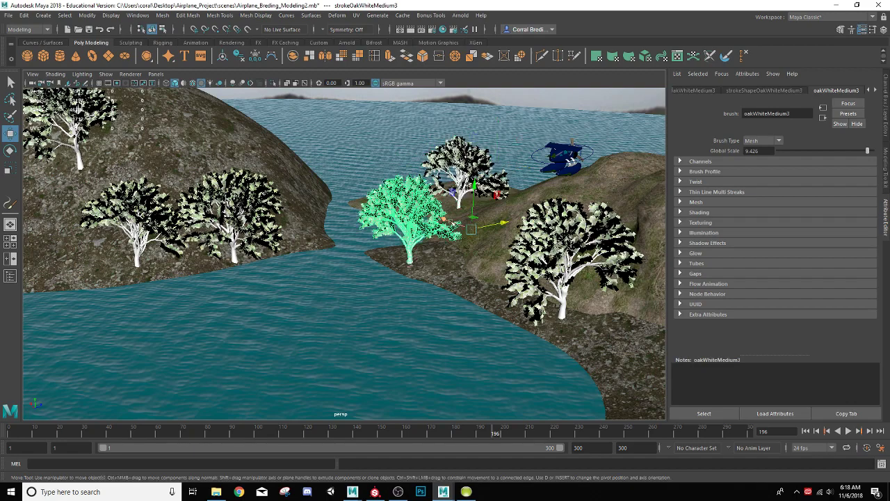
{"action": "left_click_drag", "start_coordinate": [503, 222], "coordinate": [361, 411]}
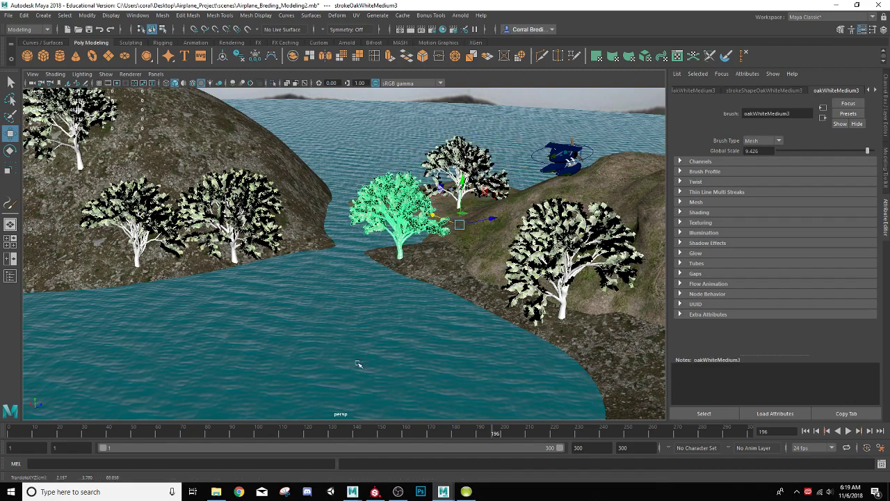
{"action": "left_click_drag", "start_coordinate": [358, 364], "coordinate": [373, 333], "text": "alt"}
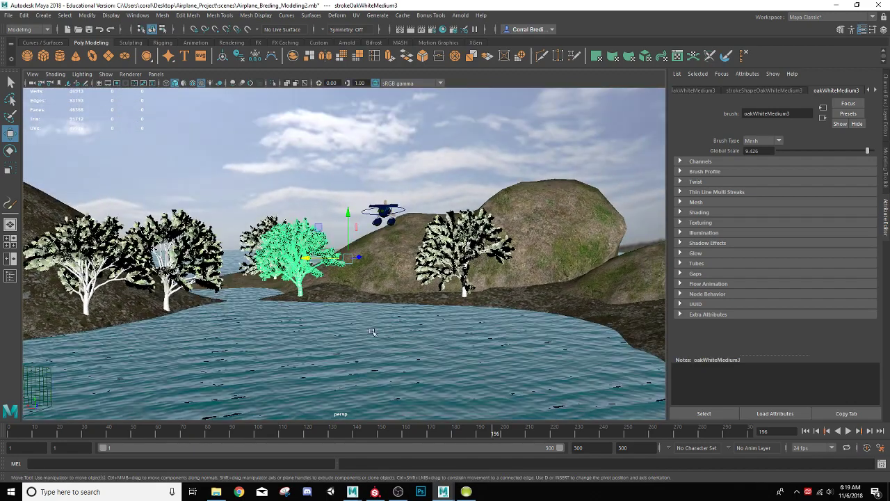
Preview the airplane animation from the water-level view, ending at frame 78 with the airplane and channel in view.
{"action": "left_click_drag", "start_coordinate": [146, 431], "coordinate": [342, 458]}
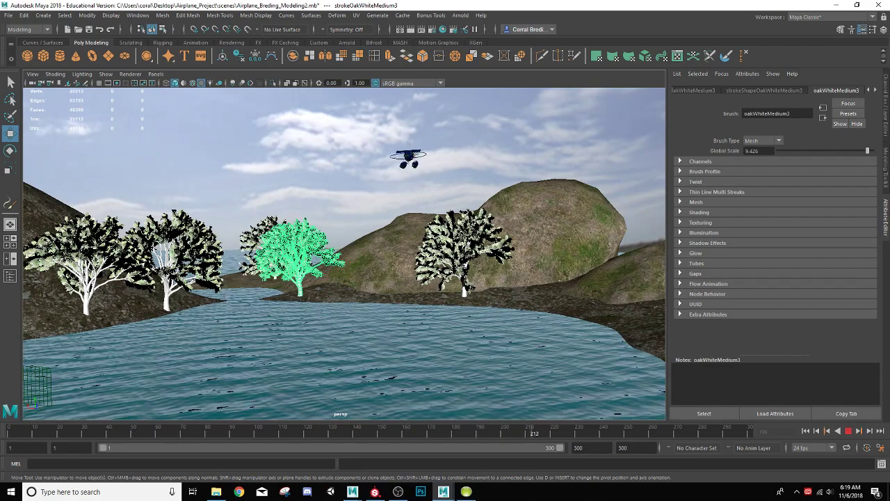
{"action": "left_click_drag", "start_coordinate": [217, 489], "coordinate": [202, 491]}
{"action": "scroll", "coordinate": [224, 377], "scroll_direction": "down", "scroll_amount": 5}
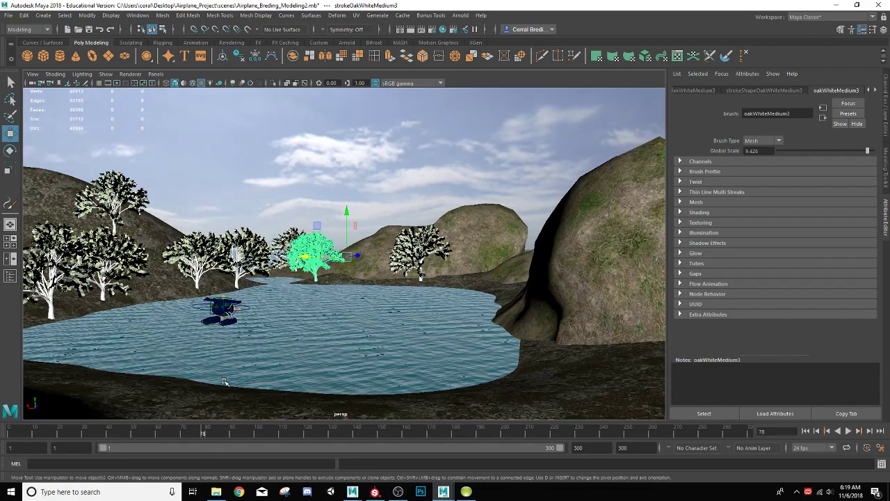
{"action": "left_click_drag", "start_coordinate": [223, 377], "coordinate": [264, 376], "text": "alt"}
{"action": "scroll", "coordinate": [264, 376], "scroll_direction": "up", "scroll_amount": 3}
{"action": "scroll", "coordinate": [265, 377], "scroll_direction": "up", "scroll_amount": 2}
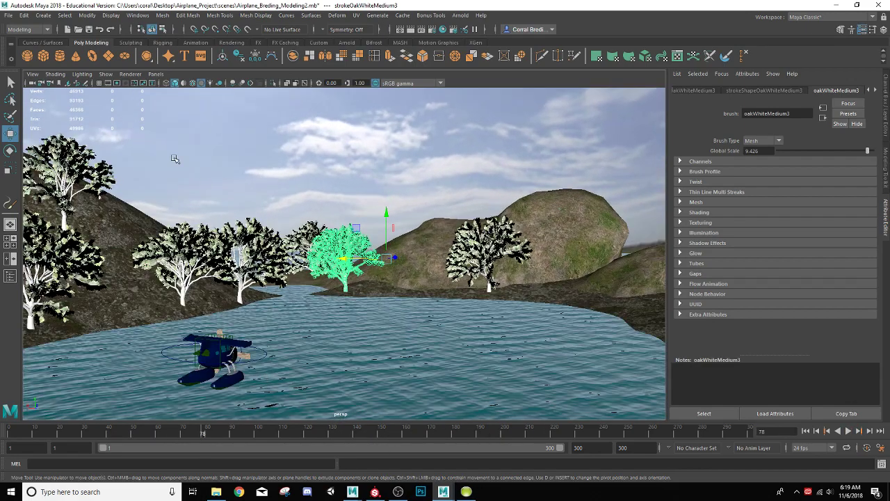
Create a new standard camera in the scene.
{"action": "left_click", "coordinate": [43, 14]}
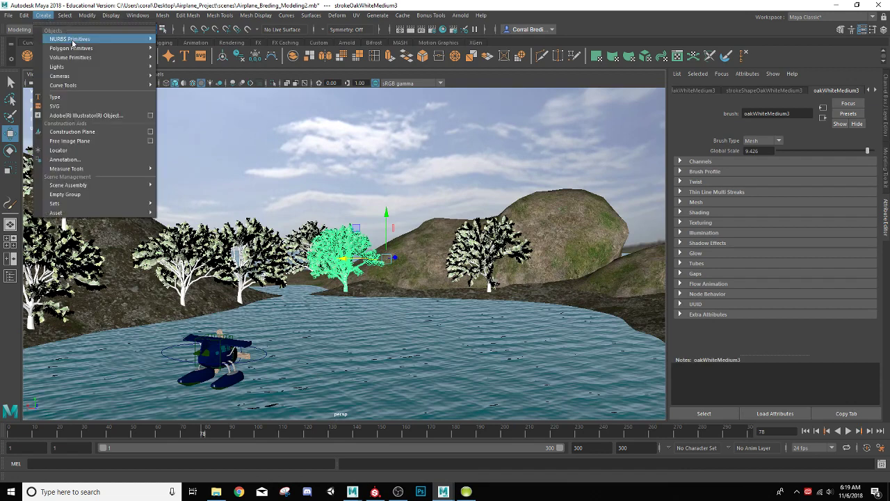
{"action": "mouse_move", "coordinate": [77, 51]}
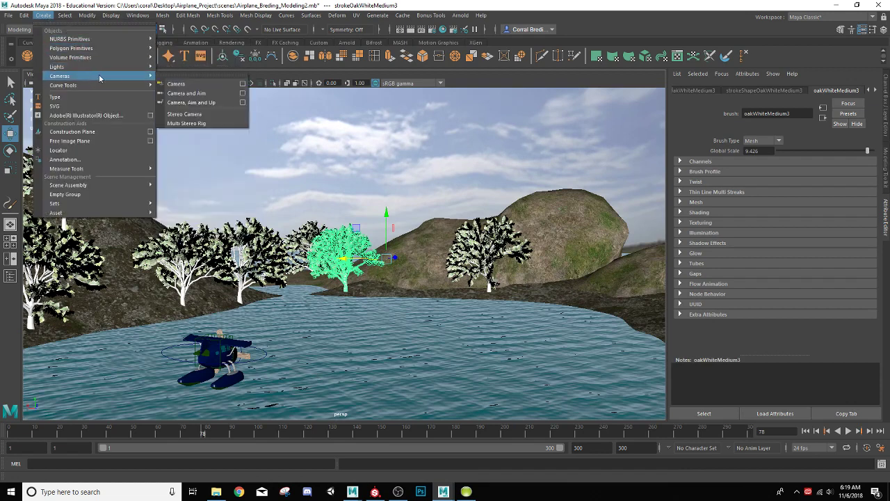
{"action": "mouse_move", "coordinate": [149, 85]}
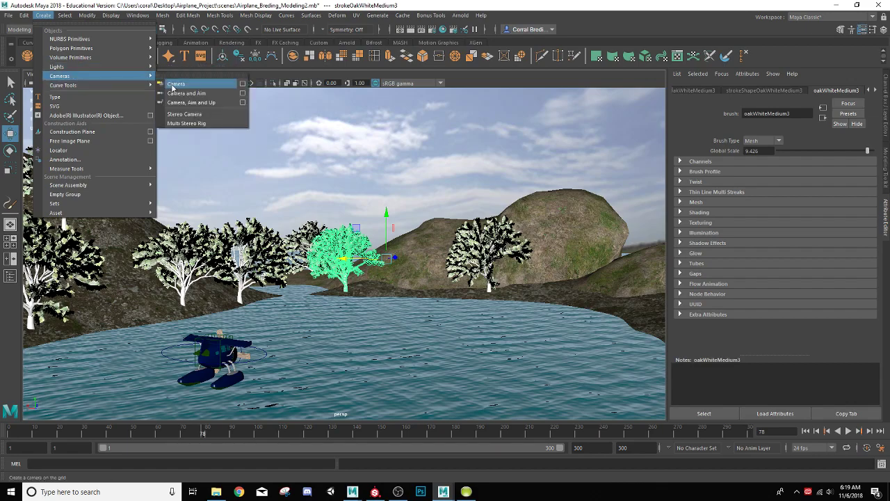
{"action": "left_click", "coordinate": [178, 95]}
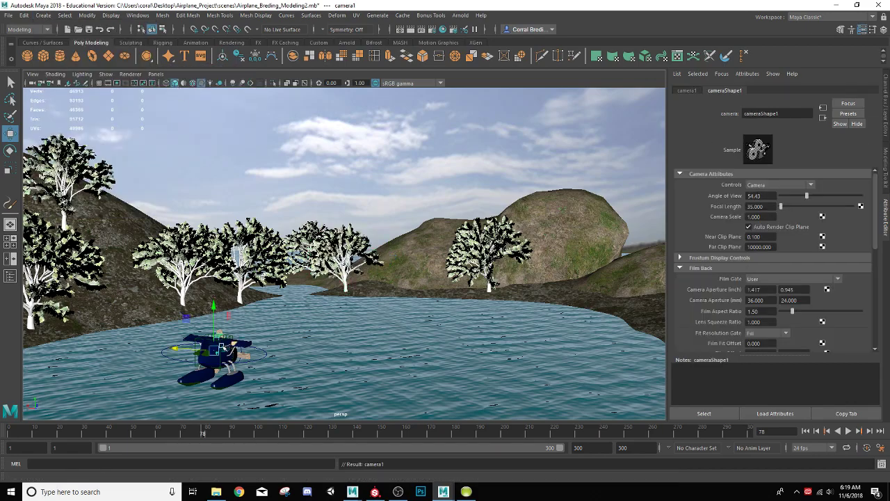
Turn the new camera about 172 degrees around Y to face the airplane, and place it slightly raised behind the tail.
{"action": "left_click_drag", "start_coordinate": [221, 342], "coordinate": [208, 352], "text": "alt"}
{"action": "middle_click_drag", "start_coordinate": [209, 352], "coordinate": [187, 340], "text": "alt"}
{"action": "key", "text": "e"}
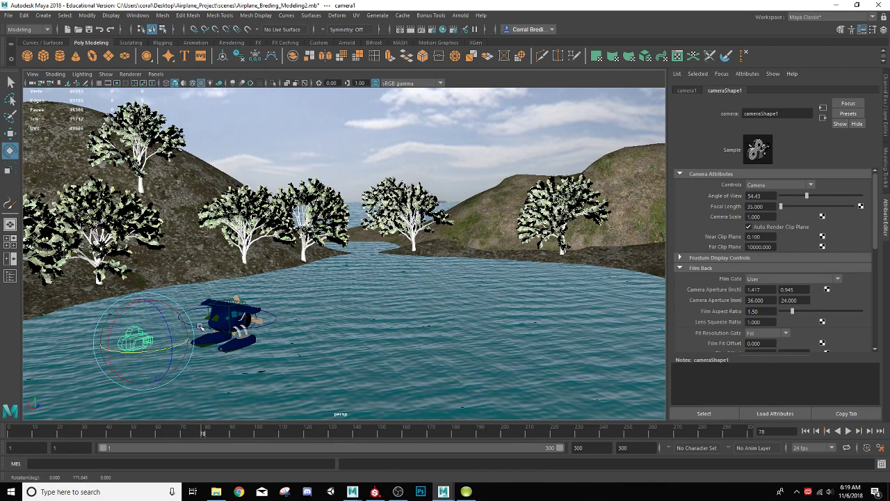
{"action": "key", "text": "w"}
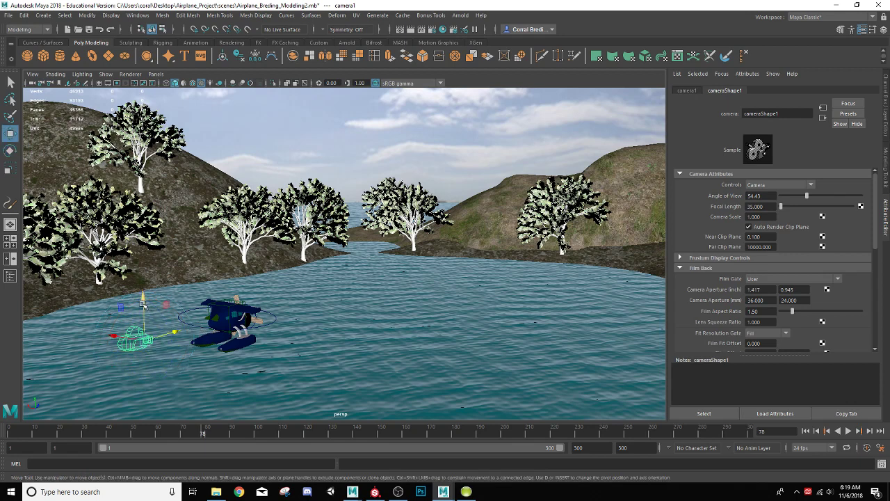
{"action": "left_click_drag", "start_coordinate": [142, 304], "coordinate": [142, 289]}
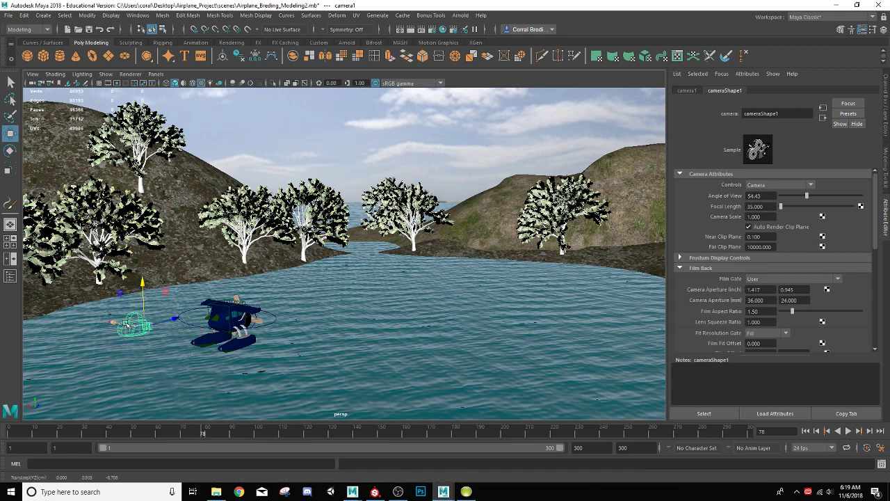
Parent the camera to the airplane's control curve CTRL_Airplane.
{"action": "left_click", "coordinate": [187, 324]}
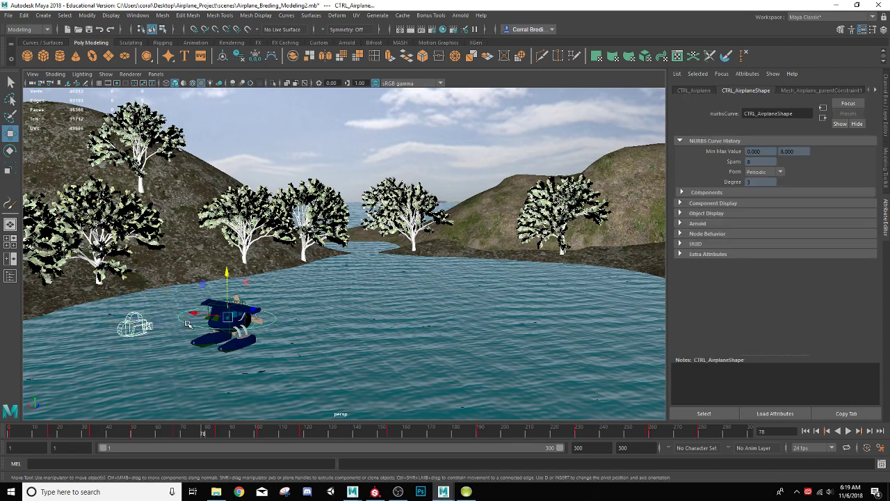
{"action": "key", "text": "p"}
{"action": "left_click", "coordinate": [187, 324]}
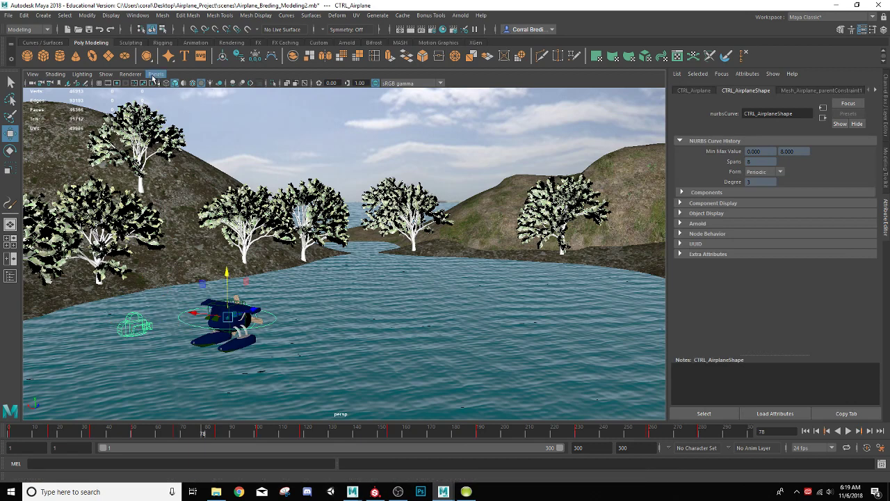
Look through camera1 and adjust its framing so the airplane is seen from behind with the oaks and hills ahead.
{"action": "left_click", "coordinate": [155, 74]}
{"action": "mouse_move", "coordinate": [182, 85]}
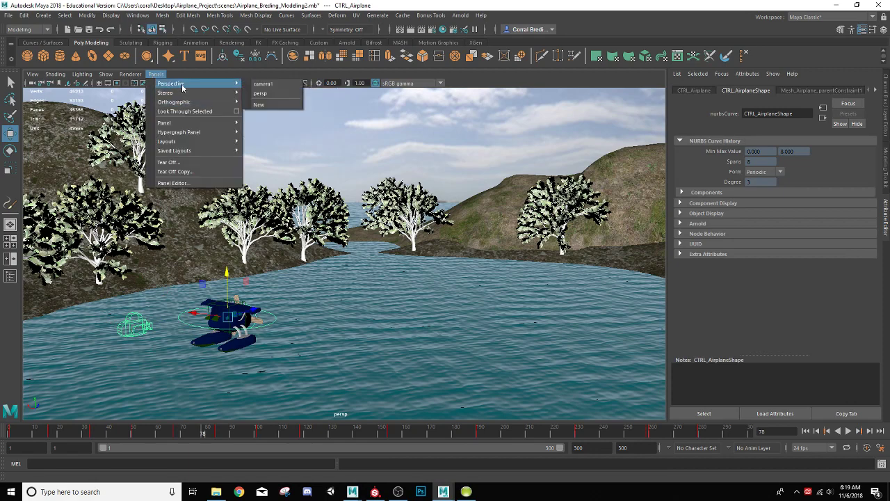
{"action": "left_click", "coordinate": [264, 84]}
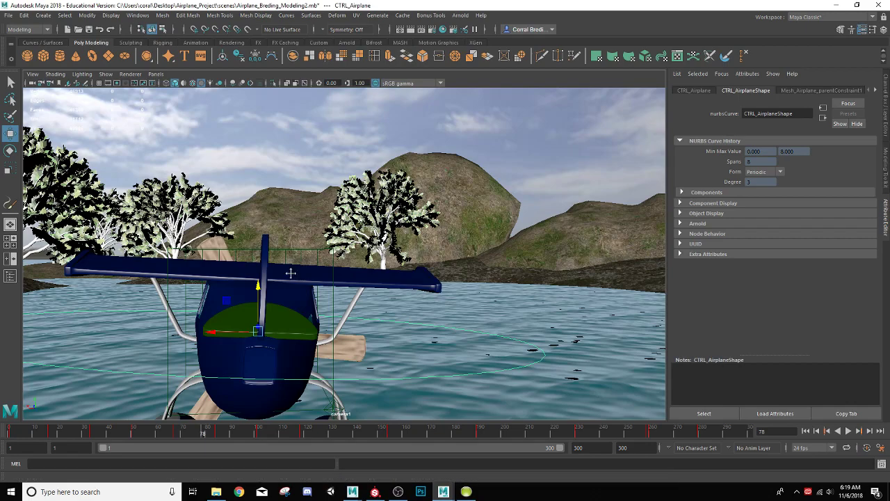
{"action": "middle_click_drag", "start_coordinate": [293, 275], "coordinate": [534, 282], "text": "alt"}
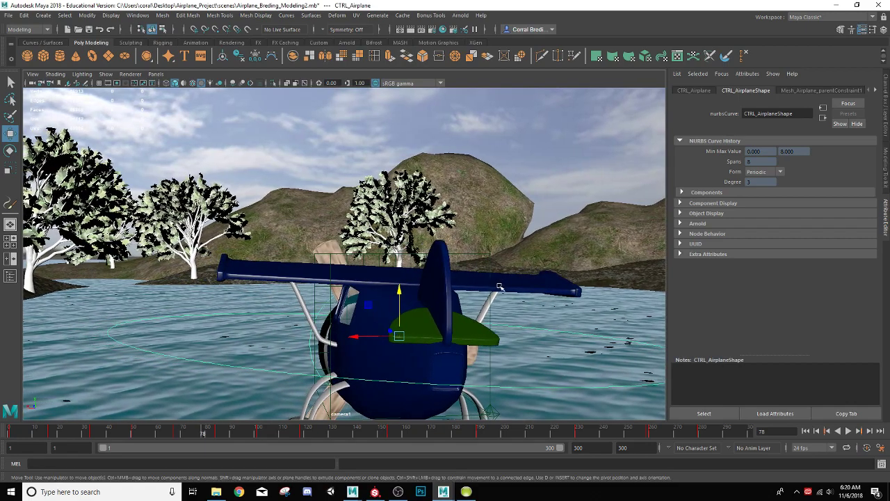
{"action": "left_click_drag", "start_coordinate": [494, 288], "coordinate": [478, 292], "text": "alt"}
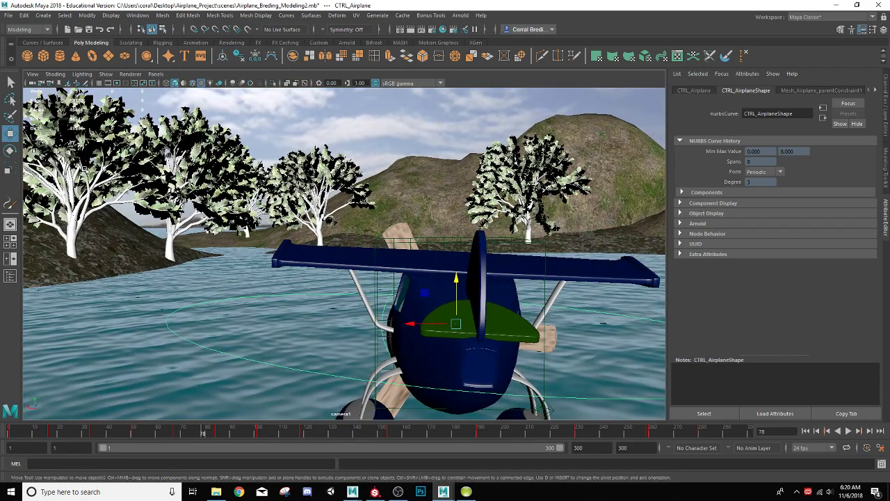
Return to the persp view, select the camera and set a keyframe on it at frame 1.
{"action": "left_click", "coordinate": [10, 225]}
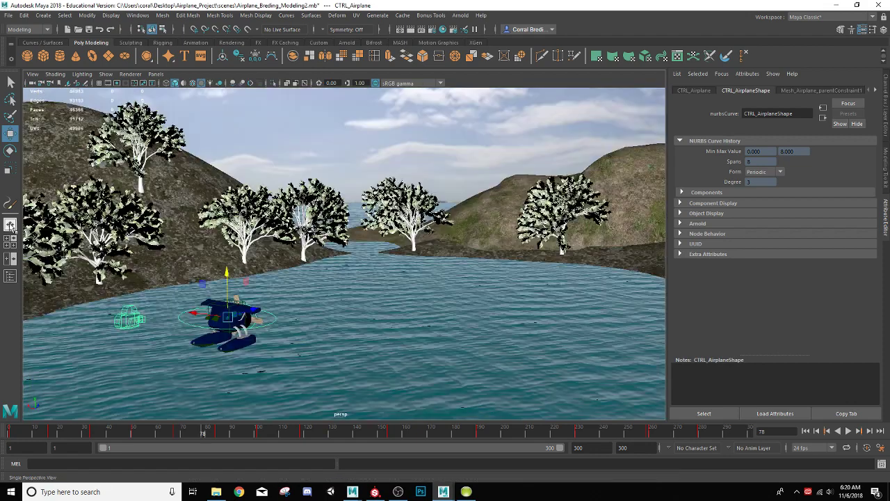
{"action": "left_click", "coordinate": [121, 323]}
{"action": "left_click_drag", "start_coordinate": [28, 434], "coordinate": [2, 443]}
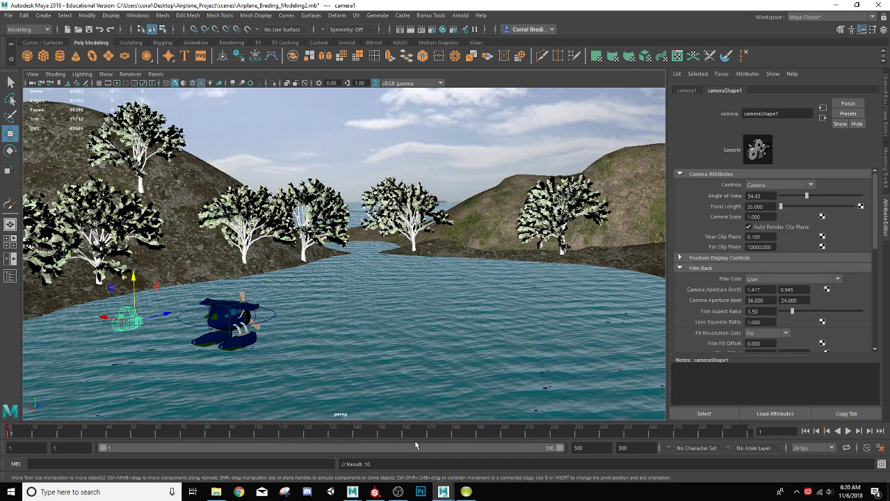
Look through camera1 and play the animation to check how the camera follows the airplane.
{"action": "left_click", "coordinate": [157, 75]}
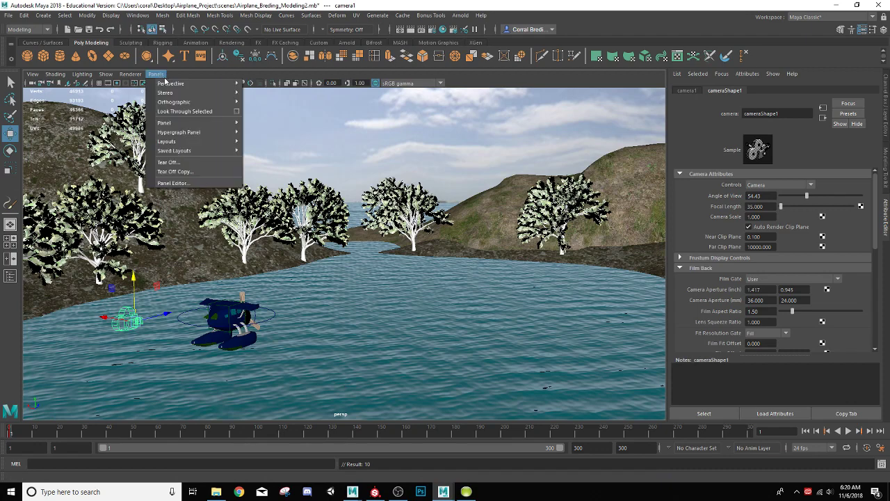
{"action": "mouse_move", "coordinate": [170, 86]}
{"action": "left_click", "coordinate": [265, 84]}
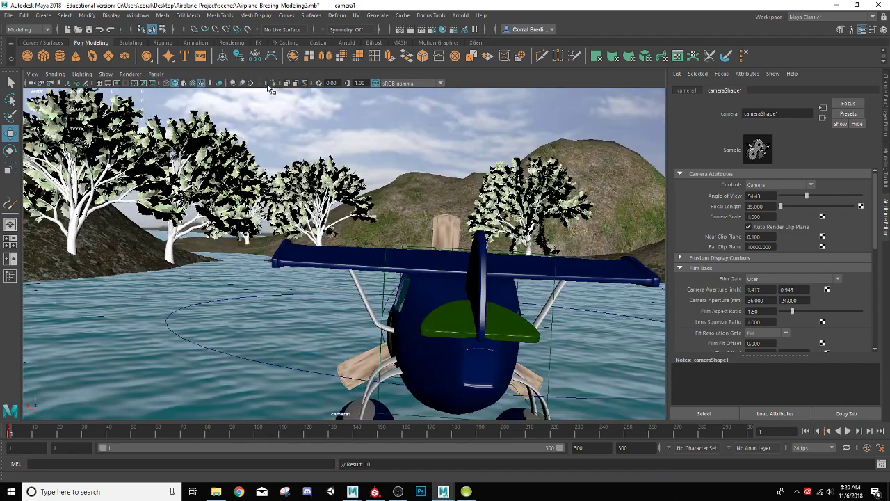
{"action": "key", "text": "alt+v"}
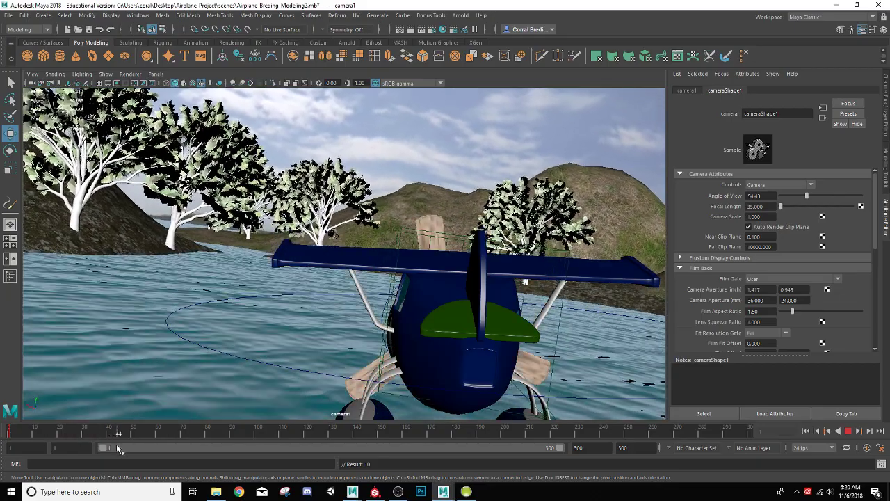
{"action": "key", "text": "alt+v"}
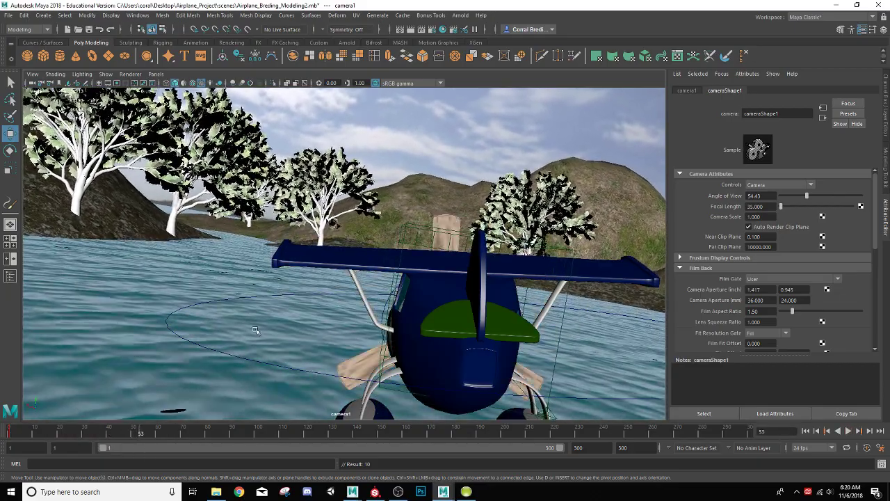
{"action": "key", "text": "alt+v"}
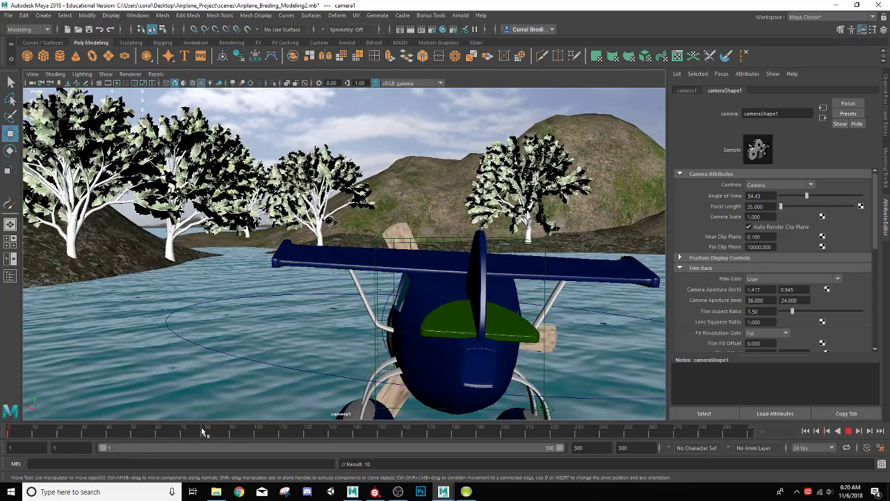
Keyframe the camera pulled back from the airplane at frame 90 and closer to it at frame 59.
{"action": "mouse_move", "coordinate": [247, 437]}
{"action": "left_mouse_down"}
{"action": "mouse_move", "coordinate": [265, 440]}
{"action": "mouse_move", "coordinate": [216, 448]}
{"action": "mouse_move", "coordinate": [232, 447]}
{"action": "left_mouse_up"}
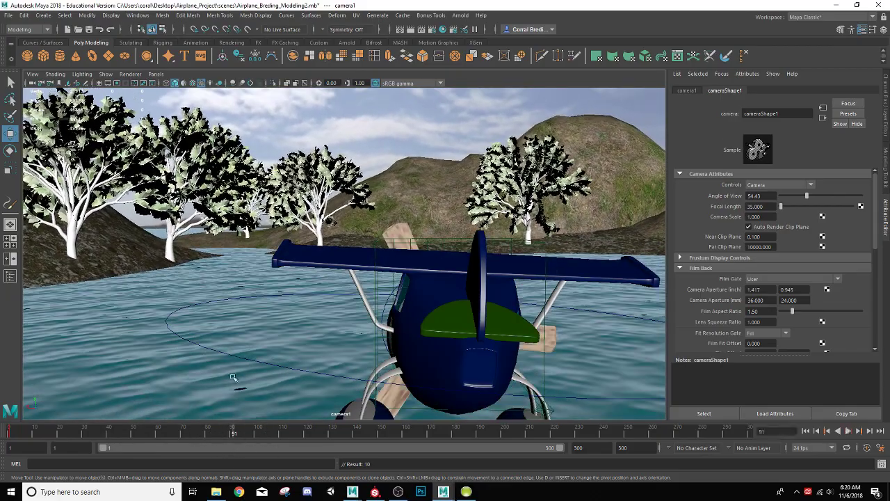
{"action": "scroll", "coordinate": [229, 350], "scroll_direction": "down", "scroll_amount": 2}
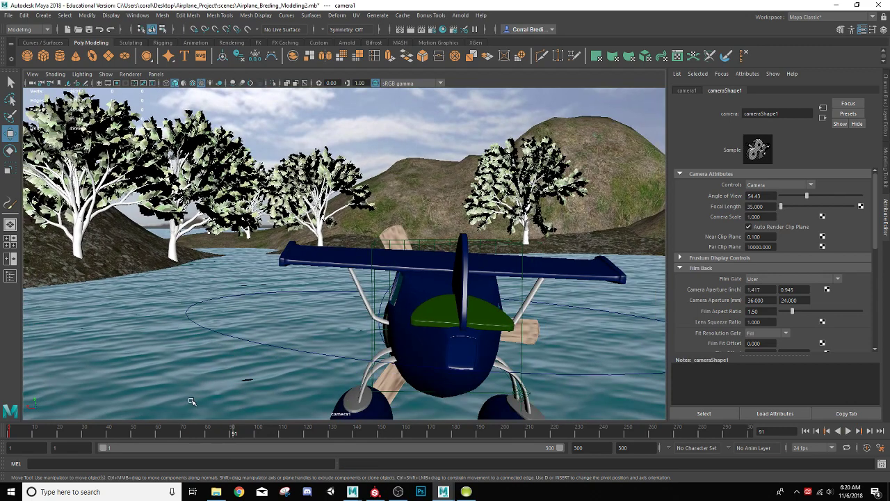
{"action": "scroll", "coordinate": [197, 367], "scroll_direction": "down", "scroll_amount": 5}
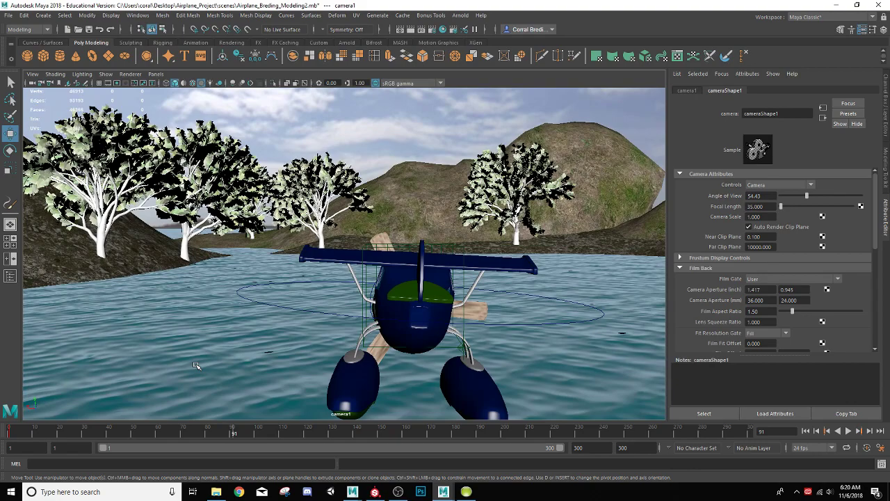
{"action": "left_click_drag", "start_coordinate": [80, 431], "coordinate": [153, 480]}
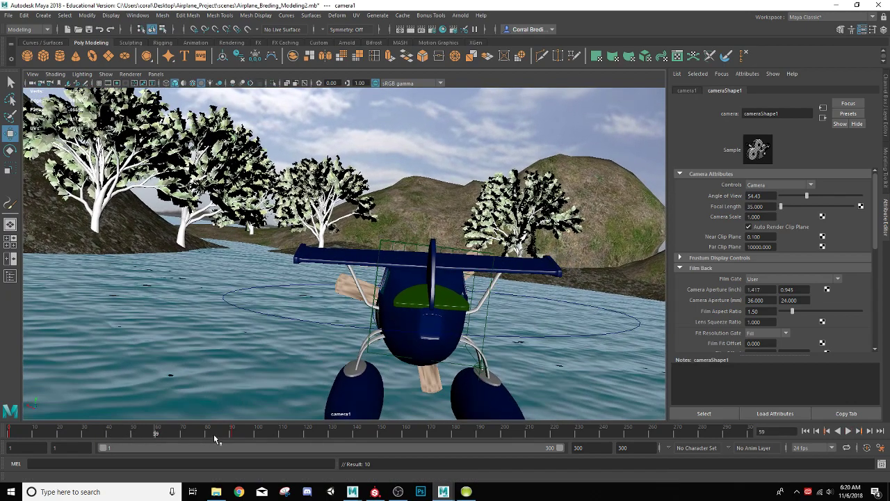
{"action": "scroll", "coordinate": [281, 329], "scroll_direction": "up", "scroll_amount": 3}
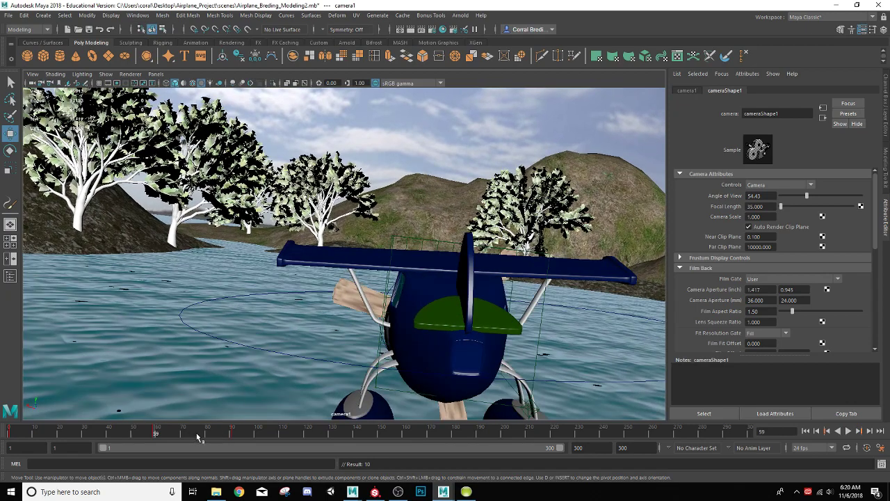
Reframe camera1 near frame 91 so the airplane is seen from behind at a slight angle, and keyframe it.
{"action": "left_click_drag", "start_coordinate": [197, 435], "coordinate": [237, 480]}
{"action": "left_click", "coordinate": [233, 433]}
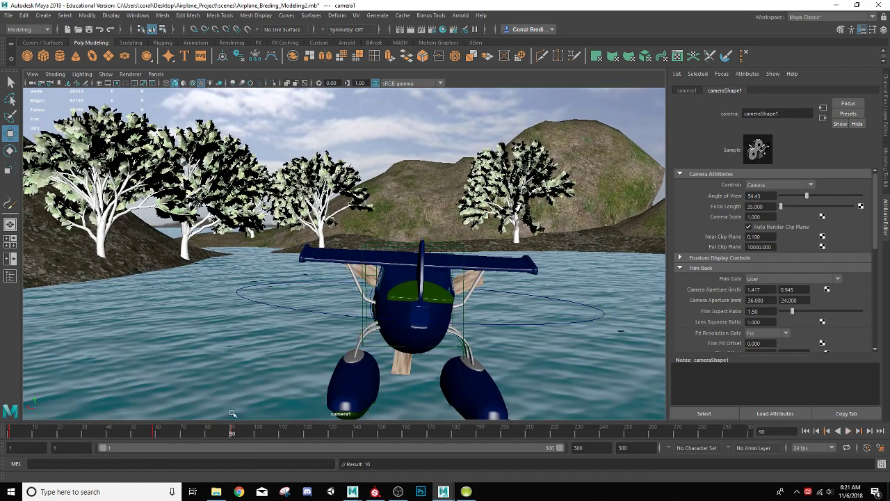
{"action": "middle_click_drag", "start_coordinate": [232, 375], "coordinate": [295, 375], "text": "alt"}
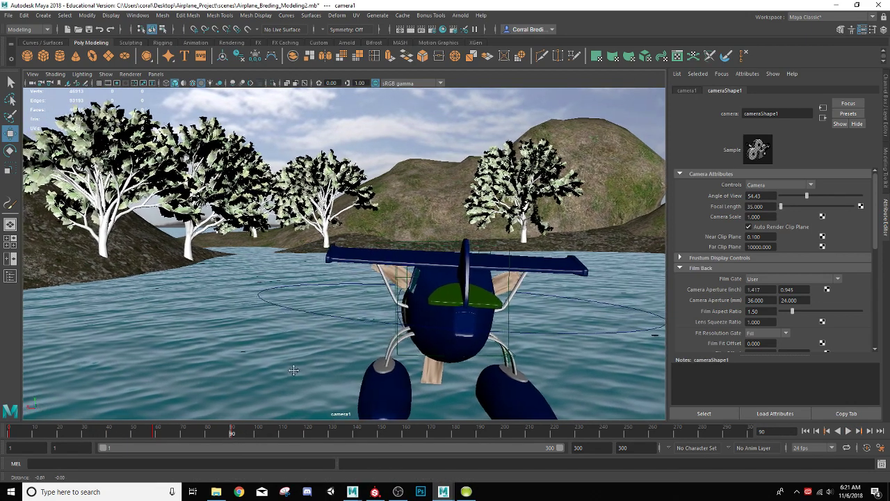
{"action": "left_click", "coordinate": [235, 435]}
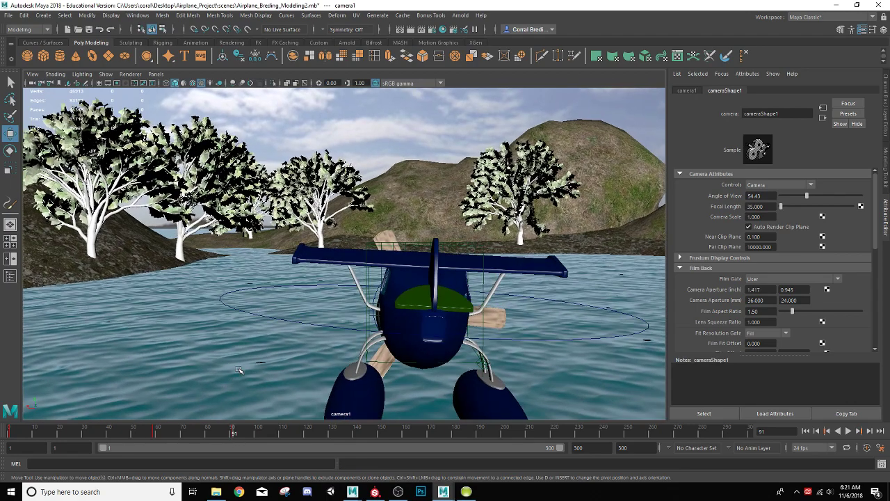
{"action": "right_click_drag", "start_coordinate": [238, 369], "coordinate": [277, 372], "text": "alt"}
{"action": "middle_click_drag", "start_coordinate": [278, 372], "coordinate": [469, 325], "text": "alt"}
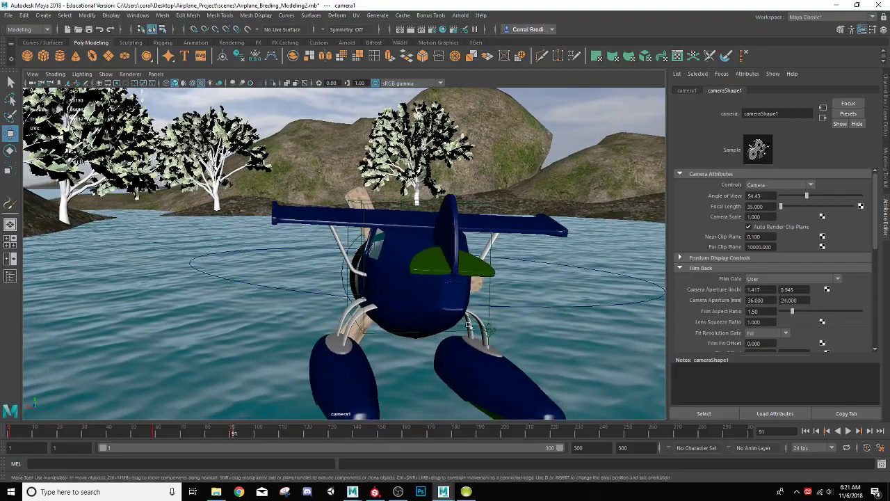
Play the animation up to frame 160 and keyframe camera1 there, looking down on the airplane from behind.
{"action": "left_click", "coordinate": [50, 430]}
{"action": "key", "text": "alt+v"}
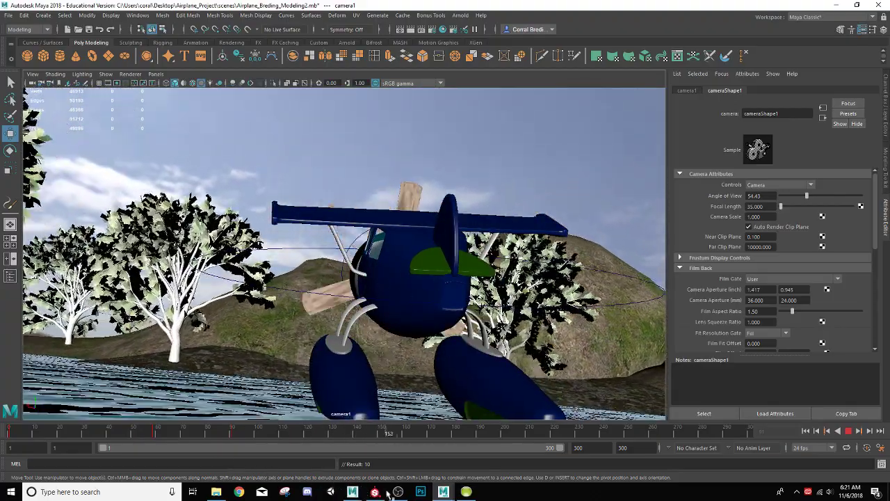
{"action": "key", "text": "Escape"}
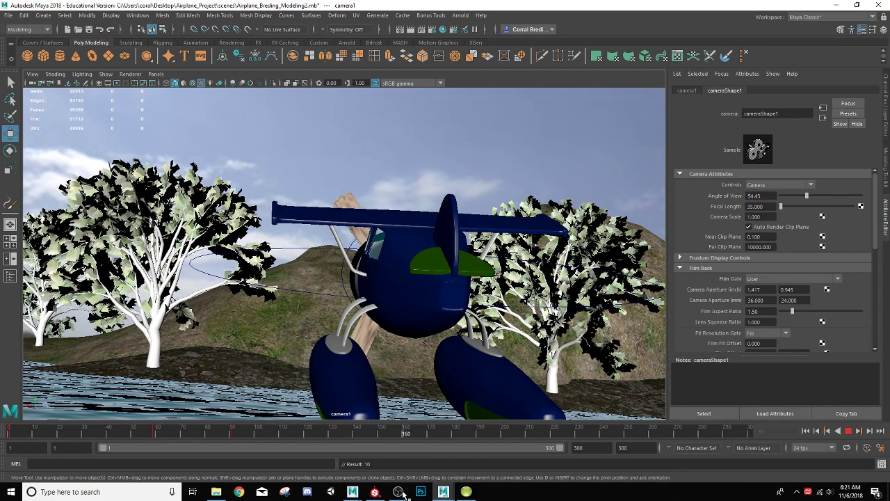
{"action": "left_click_drag", "start_coordinate": [527, 380], "coordinate": [356, 325], "text": "alt"}
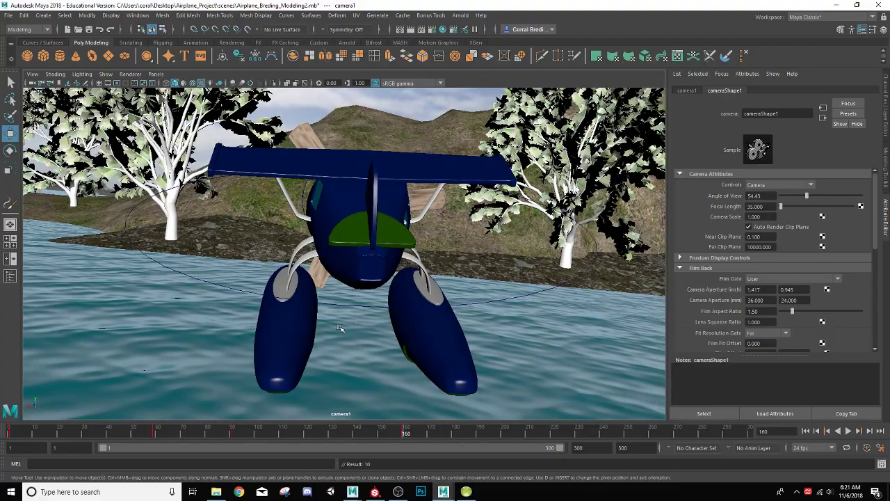
At frame 198, keyframe camera1 pulled back and lowered so the airplane is seen from slightly below, above the hill.
{"action": "key", "text": "alt+v"}
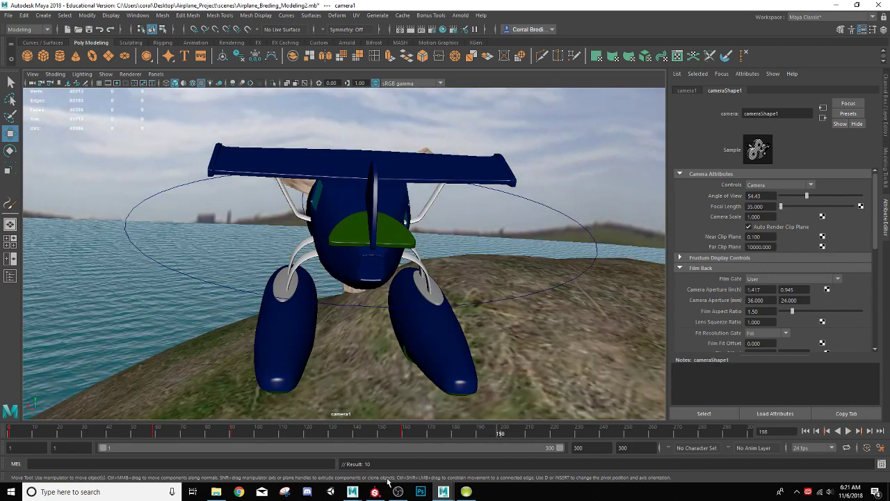
{"action": "left_click_drag", "start_coordinate": [340, 382], "coordinate": [343, 369], "text": "alt"}
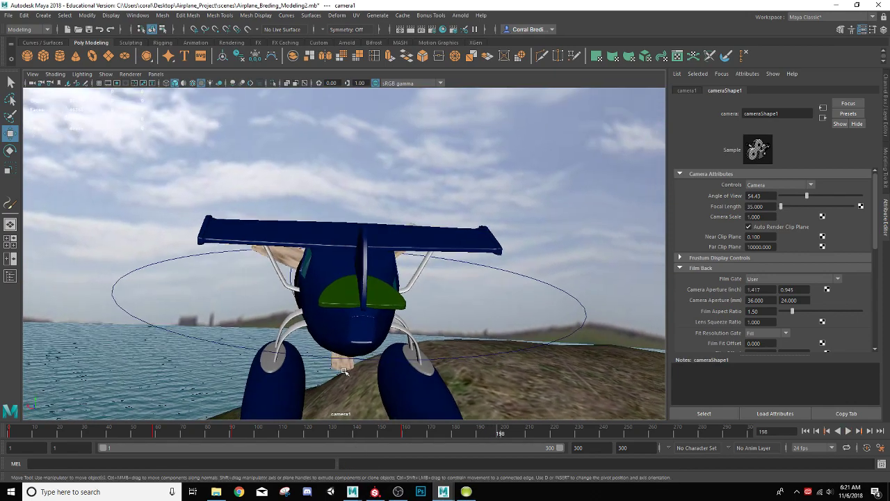
{"action": "middle_click_drag", "start_coordinate": [324, 347], "coordinate": [325, 121], "text": "alt"}
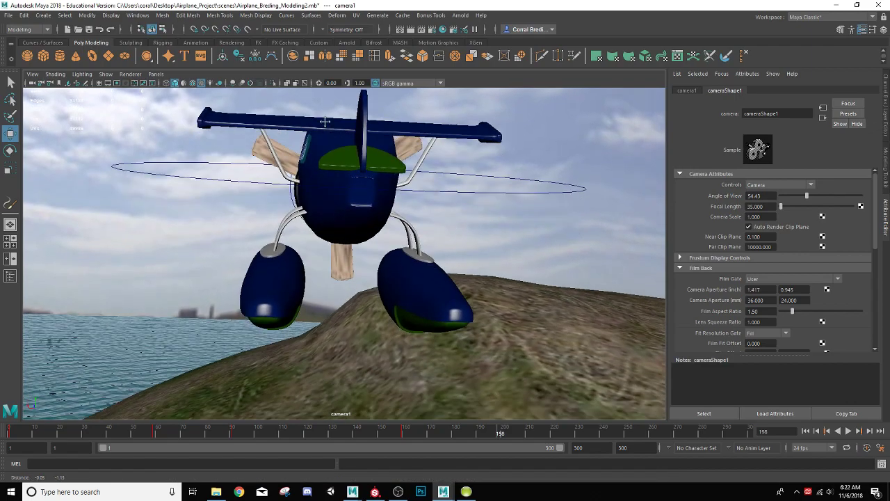
{"action": "middle_click_drag", "start_coordinate": [327, 263], "coordinate": [305, 195], "text": "alt"}
{"action": "scroll", "coordinate": [308, 206], "scroll_direction": "down", "scroll_amount": 1}
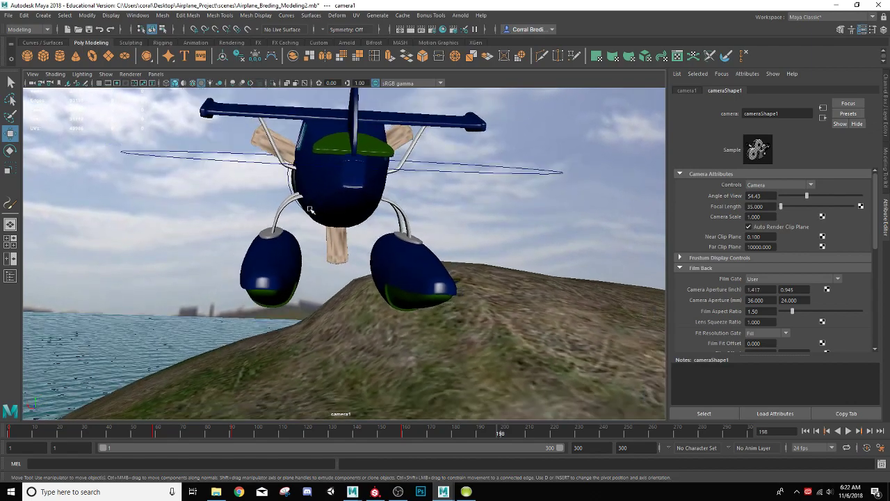
{"action": "left_click_drag", "start_coordinate": [308, 238], "coordinate": [353, 218], "text": "alt"}
{"action": "scroll", "coordinate": [310, 219], "scroll_direction": "down", "scroll_amount": 4}
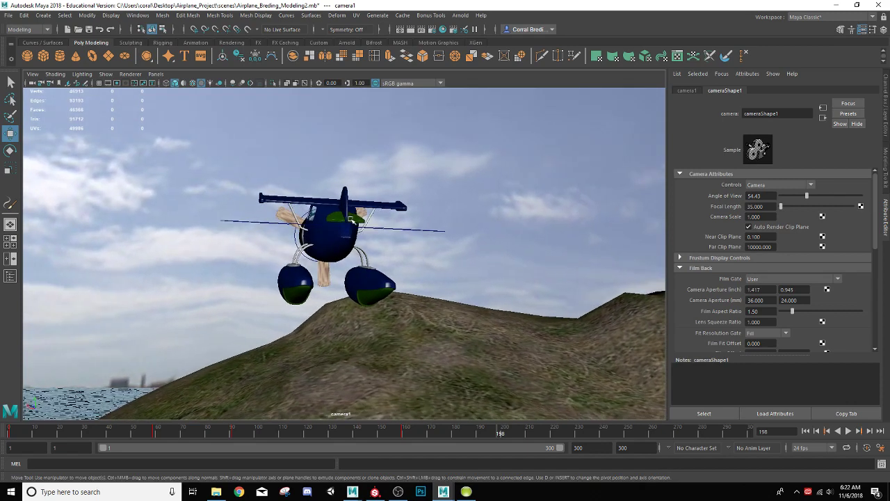
{"action": "scroll", "coordinate": [347, 220], "scroll_direction": "down", "scroll_amount": 1}
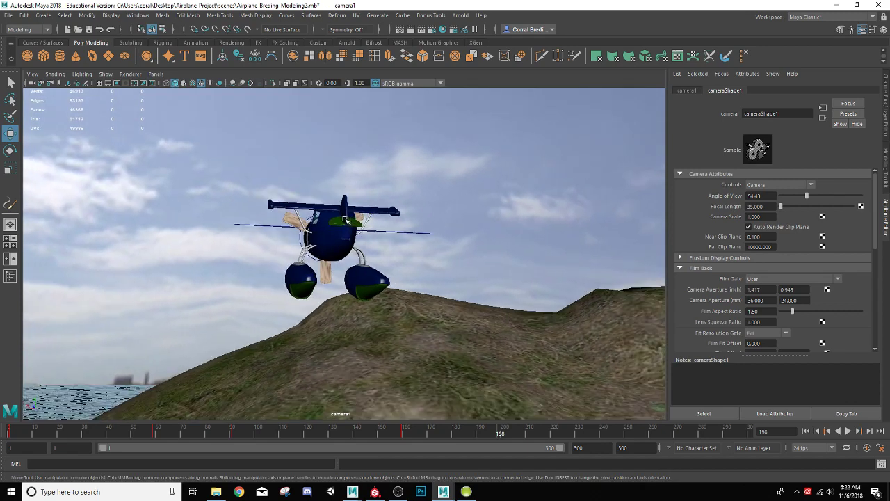
Go back to frame 1 in the persp view and create a Camera and Aim.
{"action": "left_click_drag", "start_coordinate": [311, 436], "coordinate": [2, 448]}
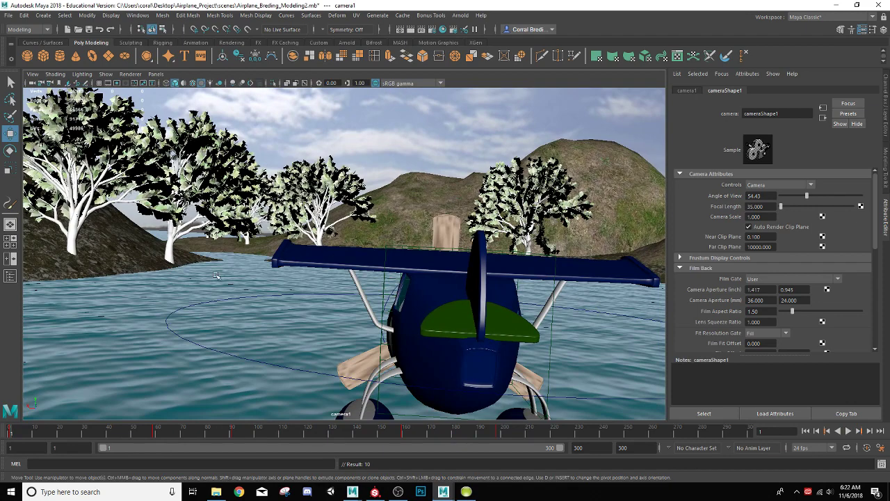
{"action": "left_click", "coordinate": [9, 225]}
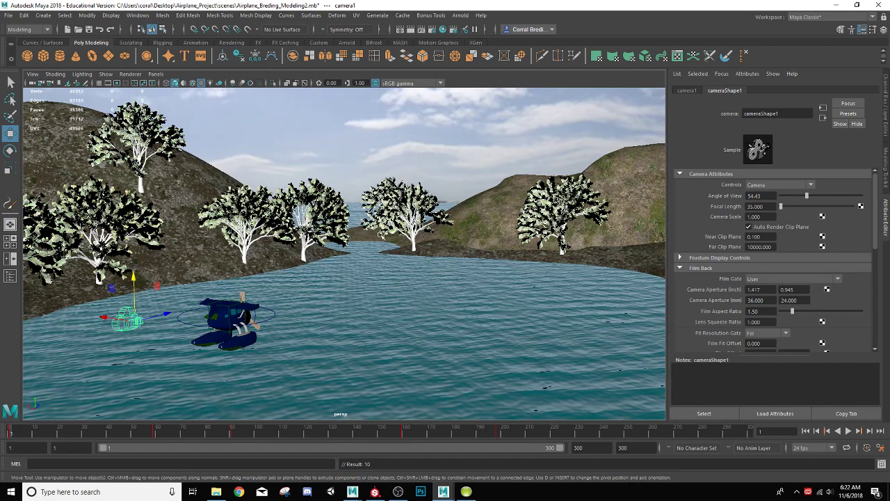
{"action": "left_click", "coordinate": [43, 15]}
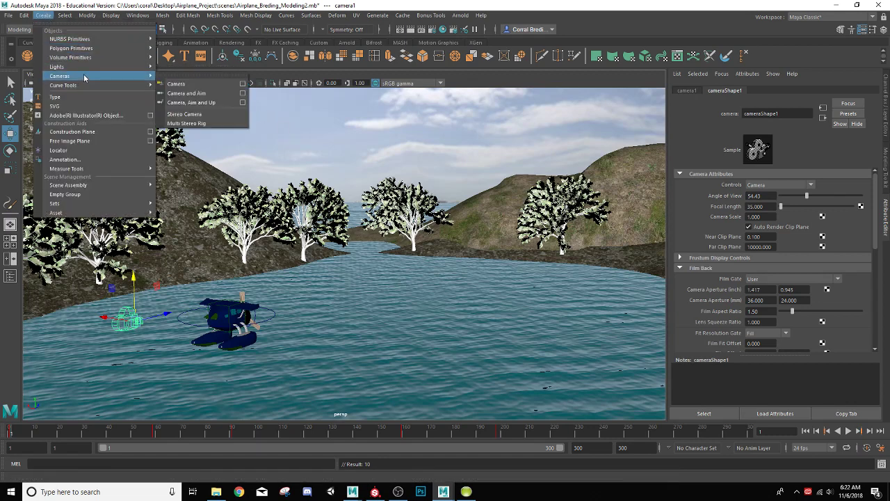
{"action": "mouse_move", "coordinate": [142, 77]}
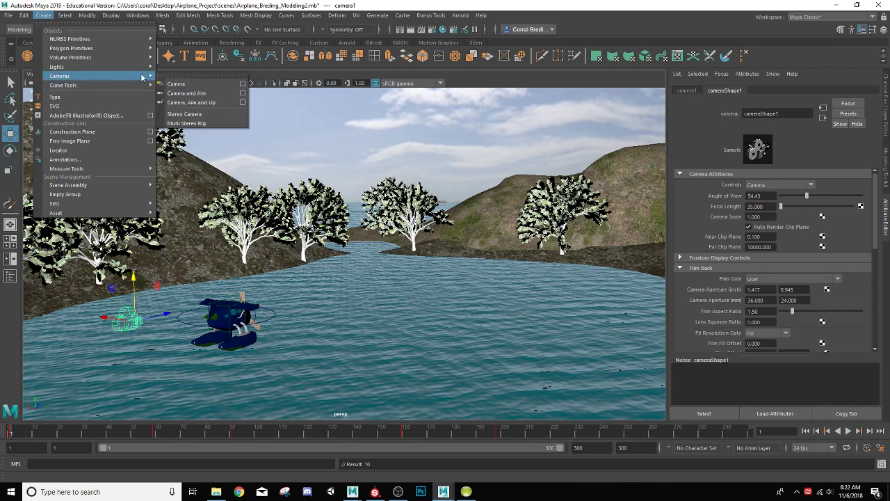
{"action": "left_click", "coordinate": [187, 94]}
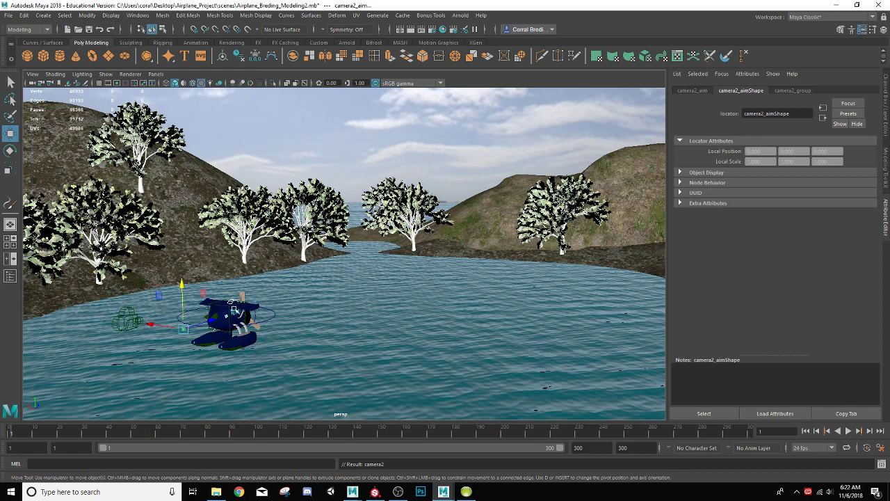
Move the new camera together with its aim out over the water, well ahead of the airplane near the far shore.
{"action": "middle_click_drag", "start_coordinate": [210, 318], "coordinate": [379, 278]}
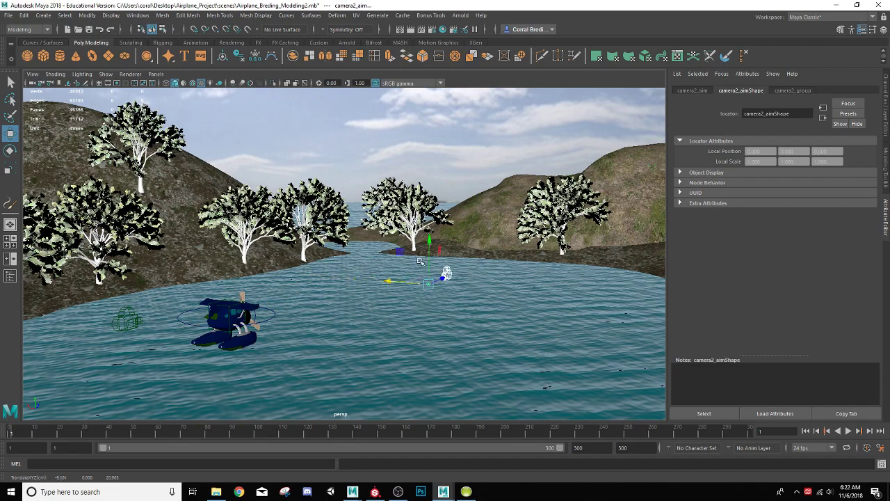
{"action": "scroll", "coordinate": [448, 297], "scroll_direction": "up", "scroll_amount": 3}
{"action": "left_click_drag", "start_coordinate": [490, 308], "coordinate": [464, 264], "text": "alt"}
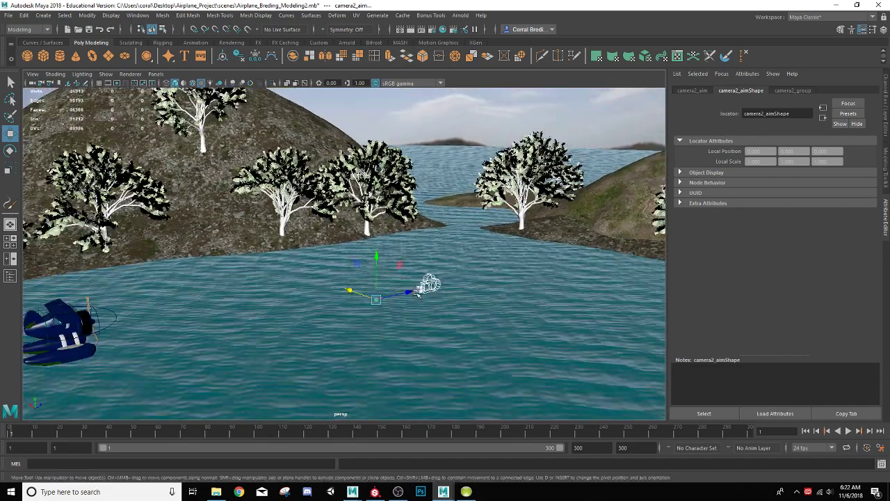
{"action": "middle_click_drag", "start_coordinate": [417, 293], "coordinate": [532, 254]}
{"action": "left_click_drag", "start_coordinate": [532, 254], "coordinate": [468, 279], "text": "alt"}
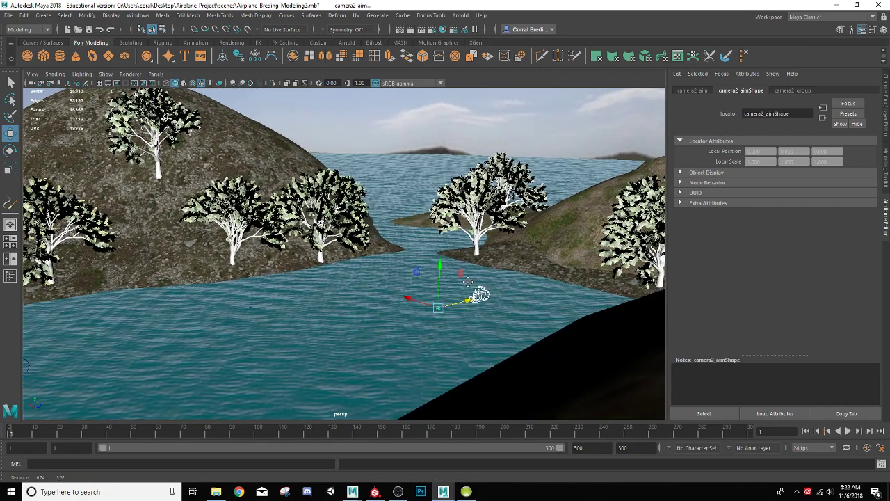
{"action": "middle_click_drag", "start_coordinate": [467, 300], "coordinate": [482, 286]}
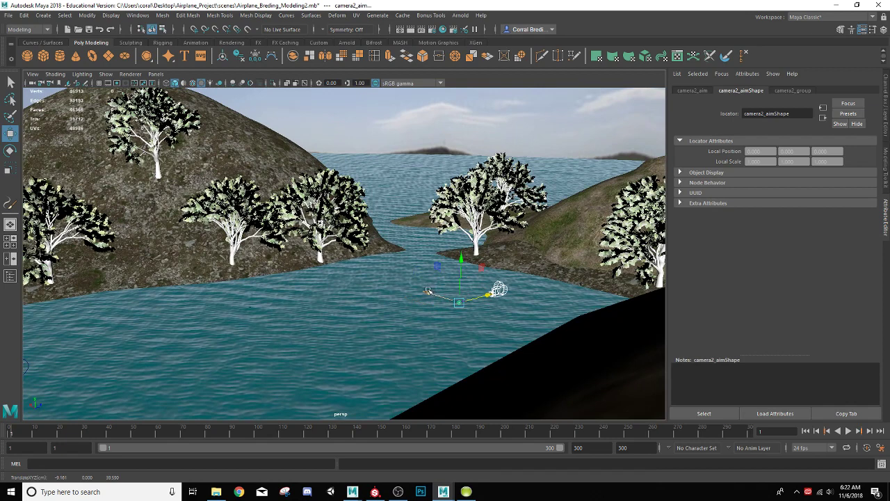
{"action": "middle_click_drag", "start_coordinate": [429, 291], "coordinate": [489, 334]}
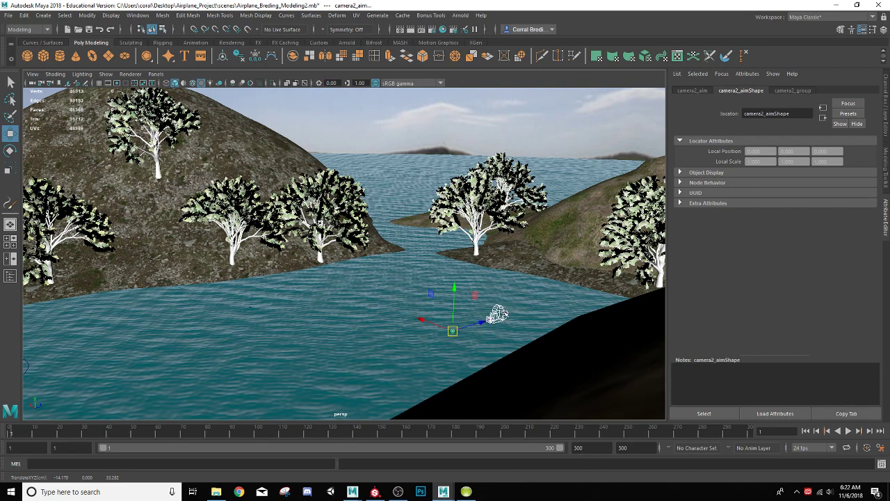
Select only camera2's aim and move it back across the water to the airplane's nose.
{"action": "left_click", "coordinate": [499, 315]}
{"action": "left_click", "coordinate": [454, 332]}
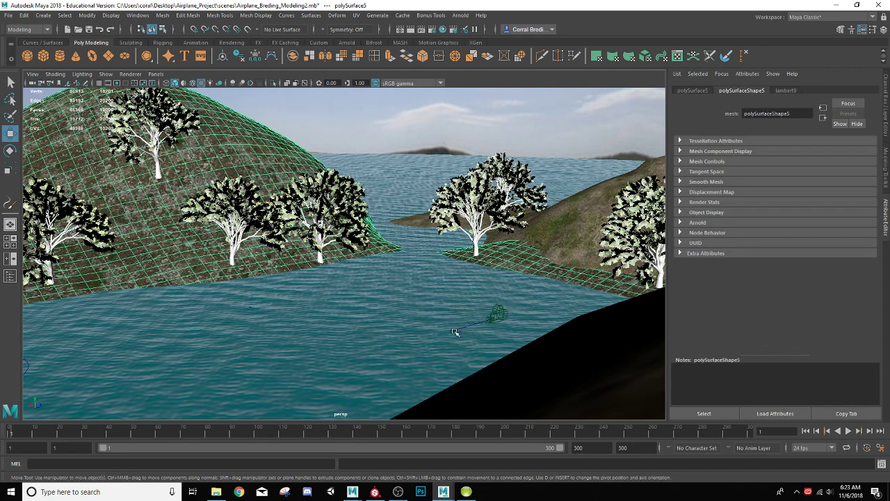
{"action": "left_click", "coordinate": [452, 332]}
{"action": "left_click", "coordinate": [455, 333]}
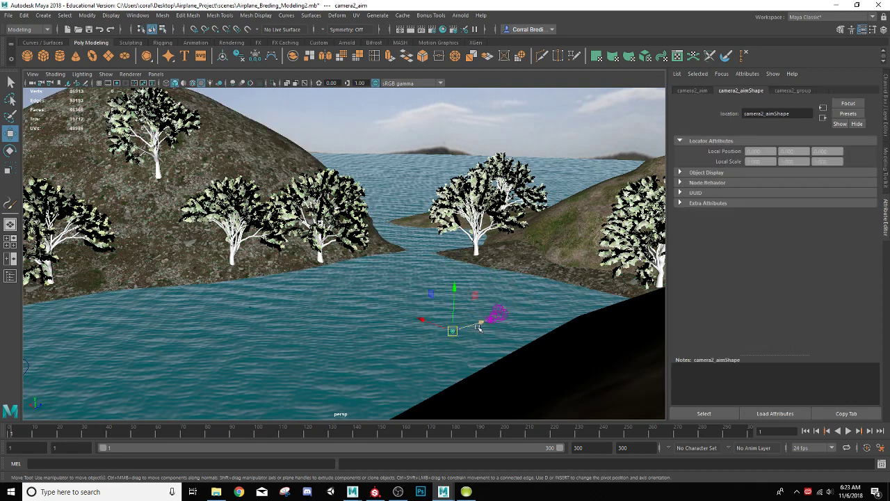
{"action": "left_click_drag", "start_coordinate": [479, 328], "coordinate": [481, 325]}
{"action": "middle_click_drag", "start_coordinate": [339, 345], "coordinate": [510, 276], "text": "alt"}
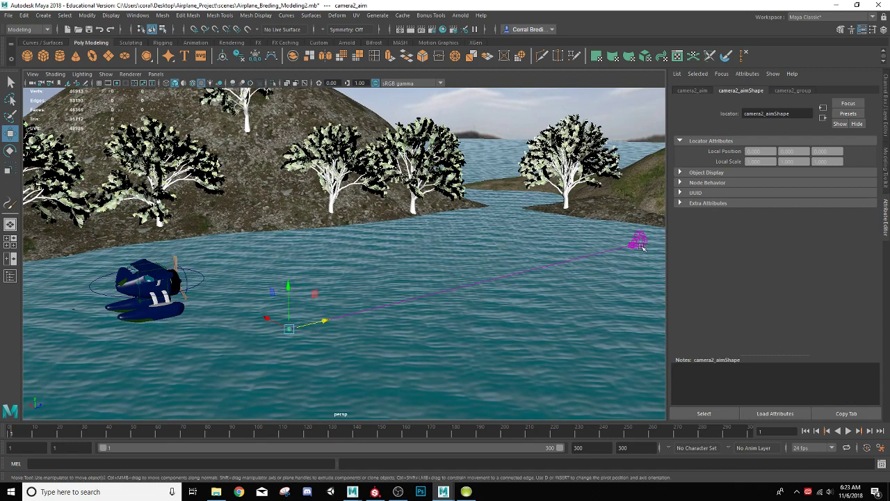
{"action": "left_click_drag", "start_coordinate": [284, 317], "coordinate": [265, 318]}
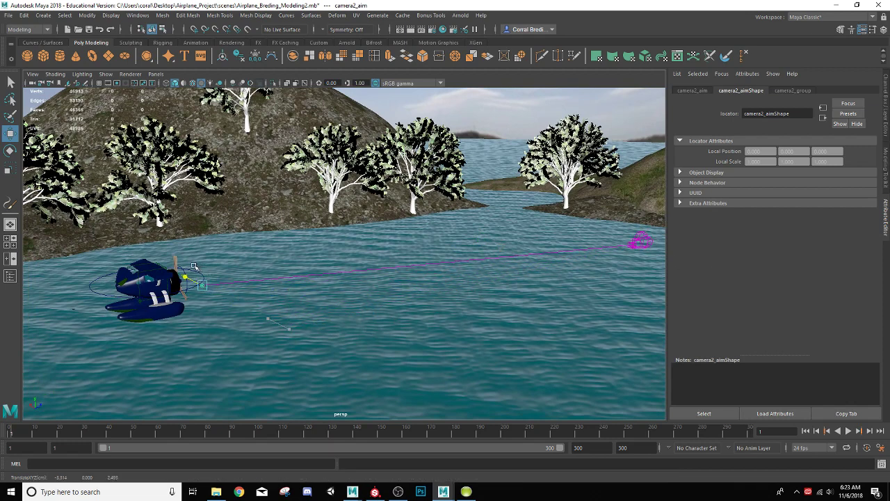
Place camera2's aim just in front of the propeller and parent it to the airplane's control curve CTRL_Airplane.
{"action": "right_click_drag", "start_coordinate": [193, 267], "coordinate": [399, 271], "text": "alt"}
{"action": "left_click_drag", "start_coordinate": [399, 271], "coordinate": [386, 253], "text": "alt"}
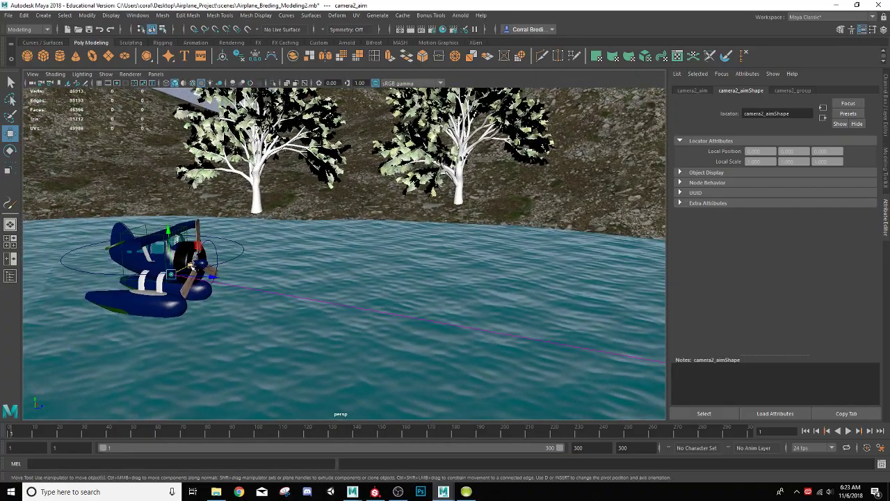
{"action": "left_click_drag", "start_coordinate": [190, 267], "coordinate": [203, 260]}
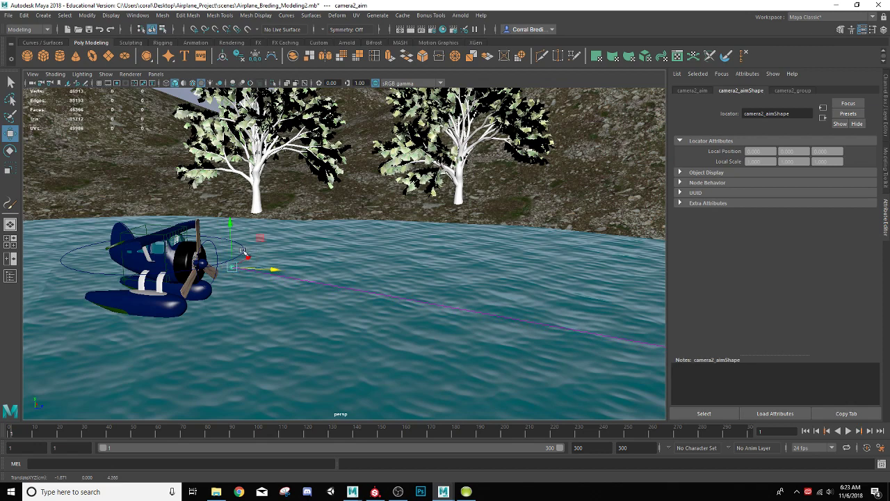
{"action": "left_click", "coordinate": [243, 251]}
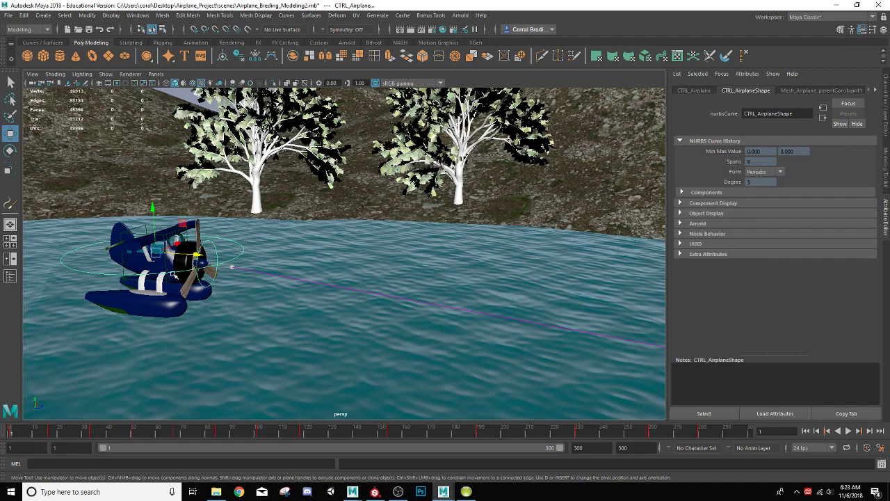
{"action": "key", "text": "ctrl+z"}
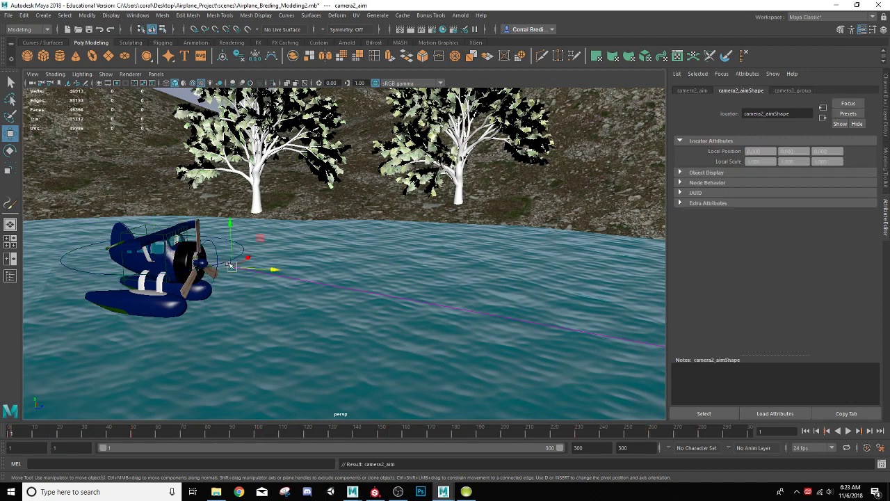
Play the animation in the persp view to check how camera2 and its aim track the airplane.
{"action": "scroll", "coordinate": [231, 265], "scroll_direction": "down", "scroll_amount": 2}
{"action": "middle_click_drag", "start_coordinate": [270, 262], "coordinate": [135, 246], "text": "alt"}
{"action": "left_click_drag", "start_coordinate": [230, 275], "coordinate": [300, 327], "text": "alt"}
{"action": "scroll", "coordinate": [304, 294], "scroll_direction": "down", "scroll_amount": 1}
{"action": "scroll", "coordinate": [306, 290], "scroll_direction": "up", "scroll_amount": 1}
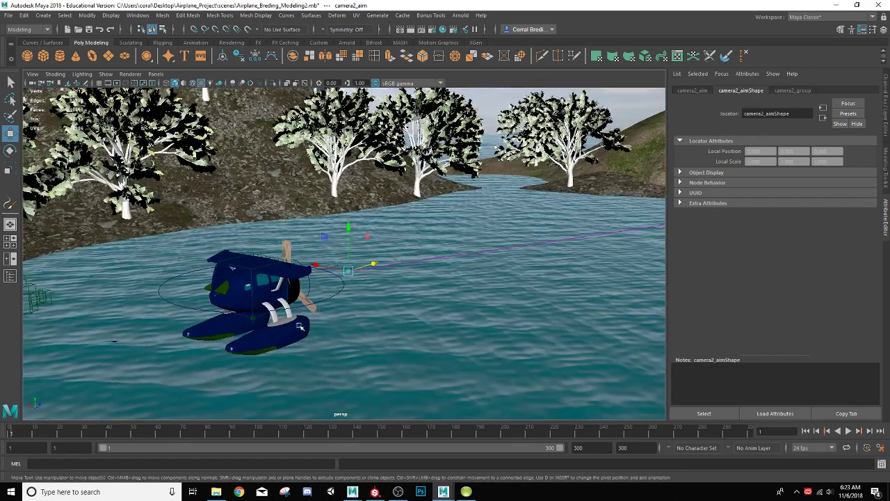
{"action": "key", "text": "alt+v"}
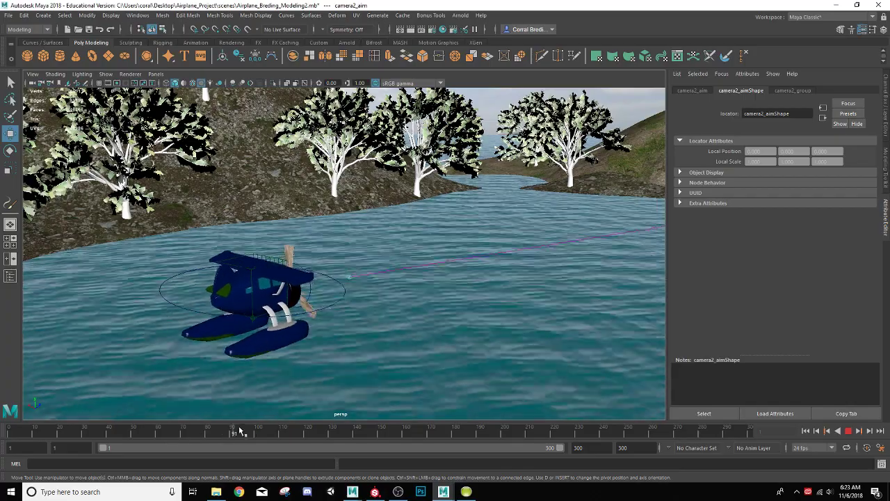
{"action": "left_click", "coordinate": [296, 431]}
{"action": "left_click_drag", "start_coordinate": [311, 348], "coordinate": [327, 346], "text": "alt"}
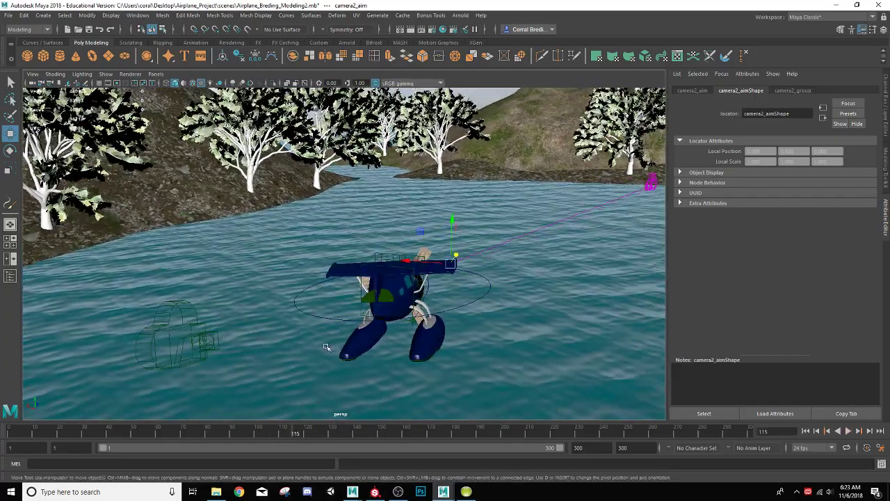
{"action": "key", "text": "alt+v"}
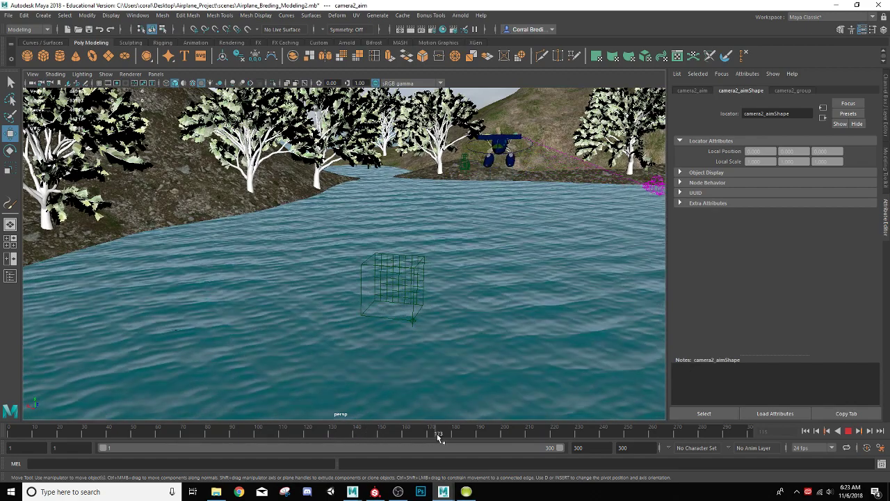
Look through camera2 and play the animation to check how it follows the airplane.
{"action": "left_click_drag", "start_coordinate": [453, 436], "coordinate": [426, 439]}
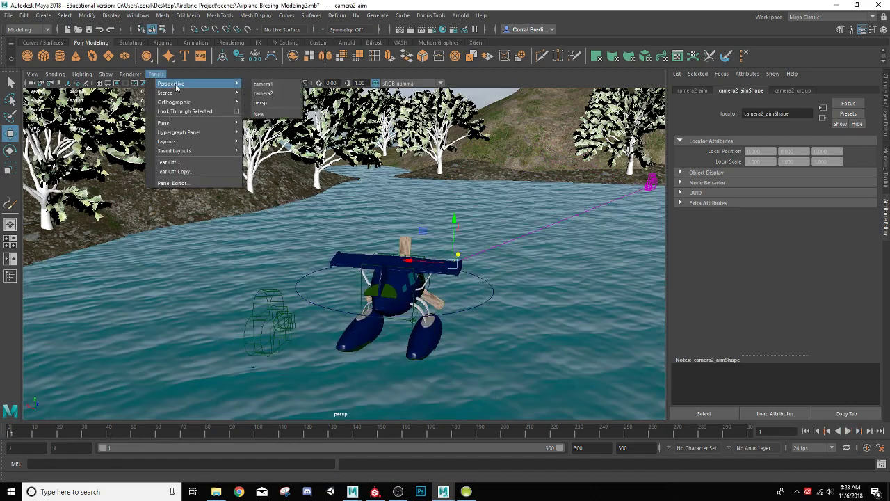
{"action": "left_click", "coordinate": [261, 94]}
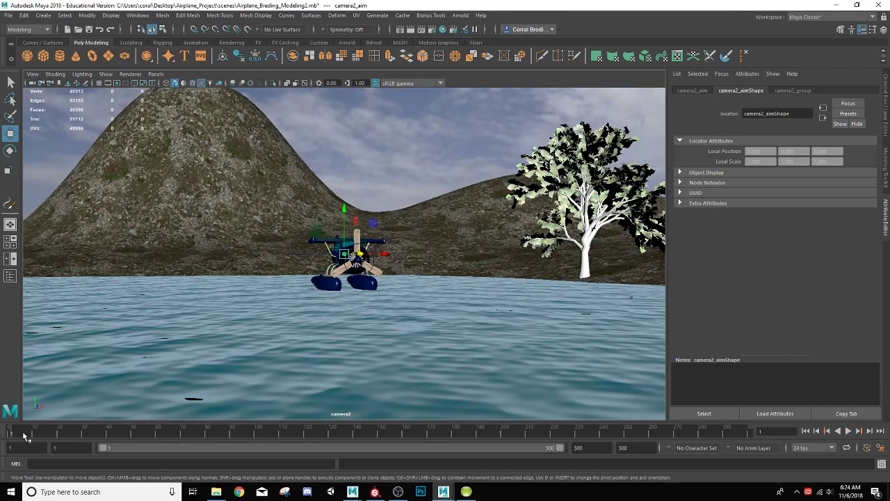
{"action": "key", "text": "alt+v"}
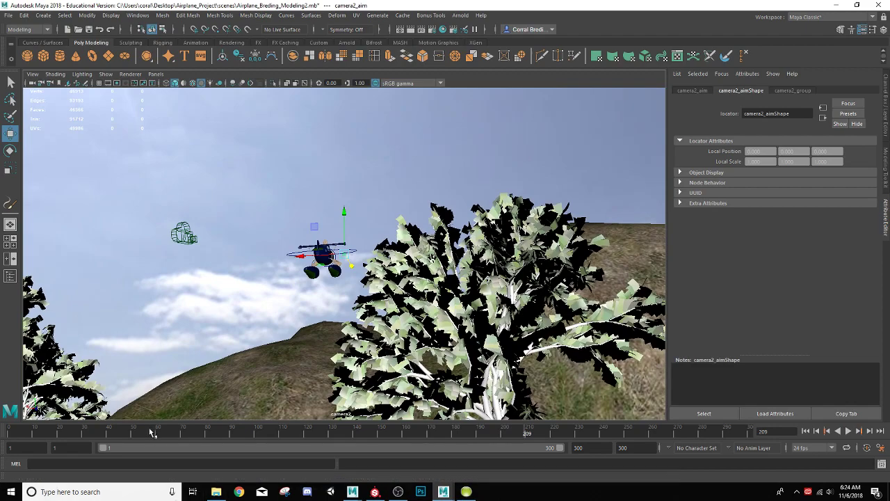
{"action": "left_click_drag", "start_coordinate": [152, 433], "coordinate": [342, 478]}
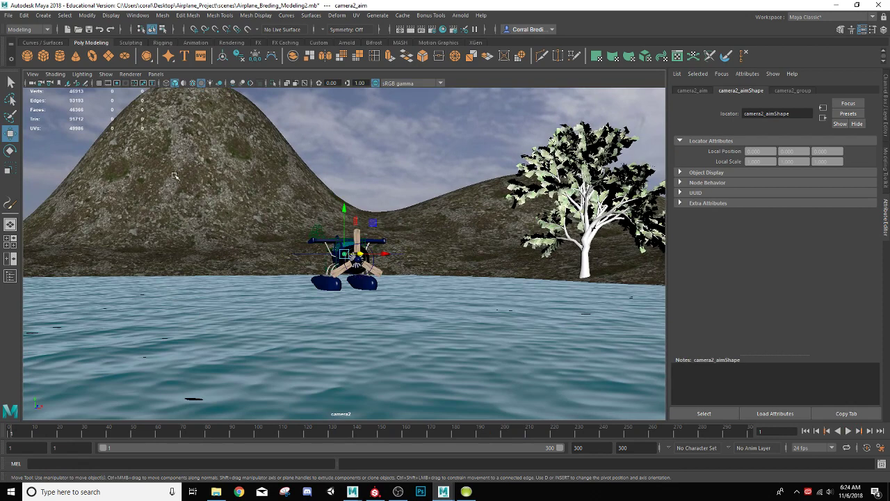
Create a basic third camera and move it forward along Z to just in front of the airplane's propeller.
{"action": "left_click", "coordinate": [44, 16]}
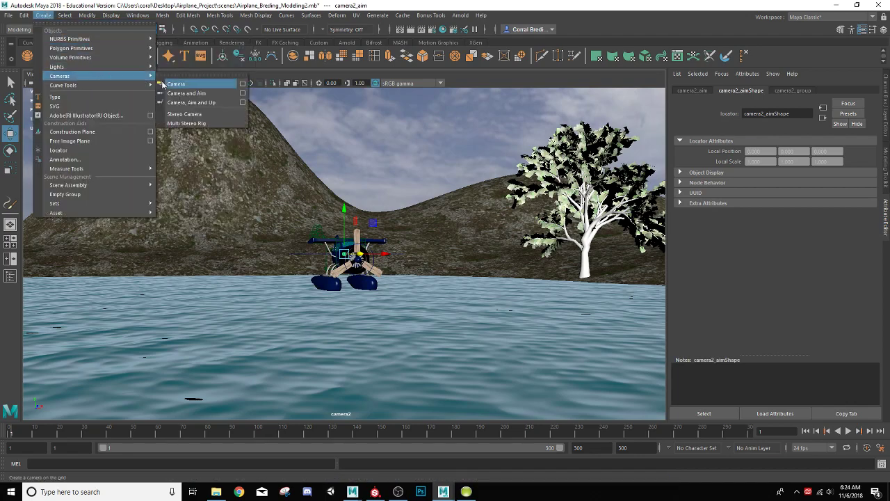
{"action": "left_click", "coordinate": [167, 84]}
{"action": "mouse_move", "coordinate": [348, 229]}
{"action": "left_mouse_down", "text": "alt"}
{"action": "mouse_move", "coordinate": [324, 268]}
{"action": "mouse_move", "coordinate": [334, 237]}
{"action": "left_mouse_up", "text": "alt"}
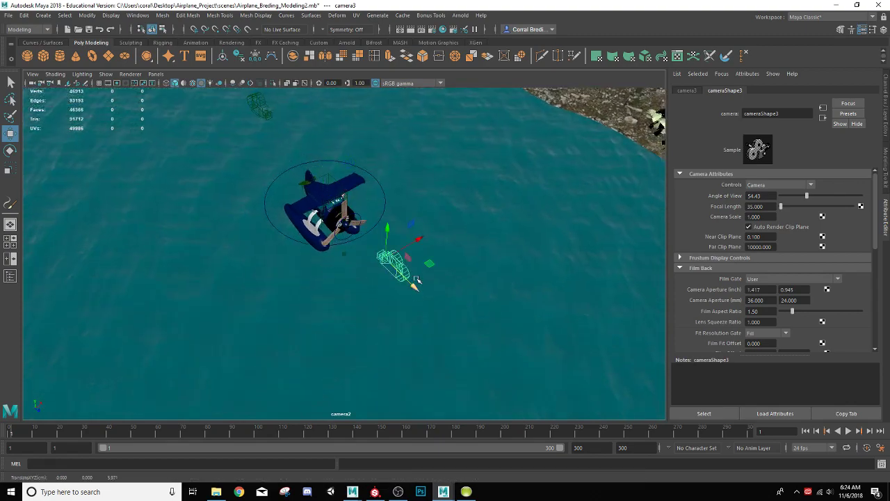
{"action": "left_click_drag", "start_coordinate": [416, 279], "coordinate": [367, 247], "text": "alt"}
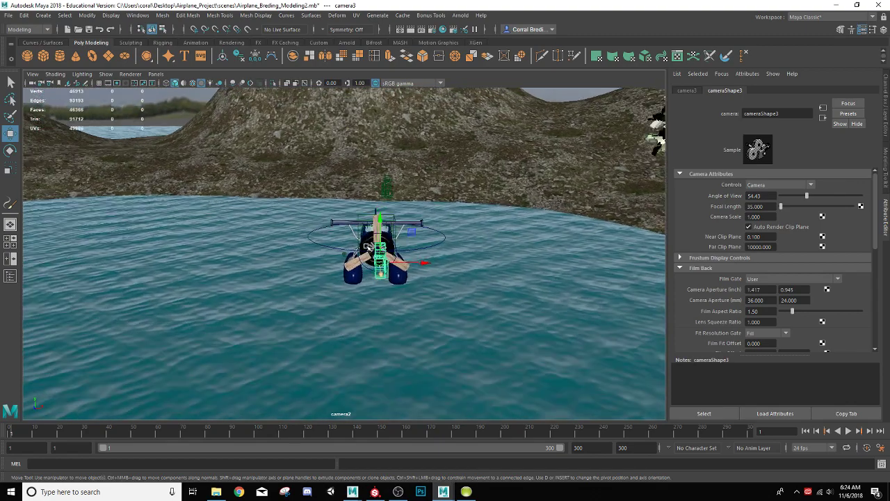
{"action": "scroll", "coordinate": [366, 247], "scroll_direction": "up", "scroll_amount": 3}
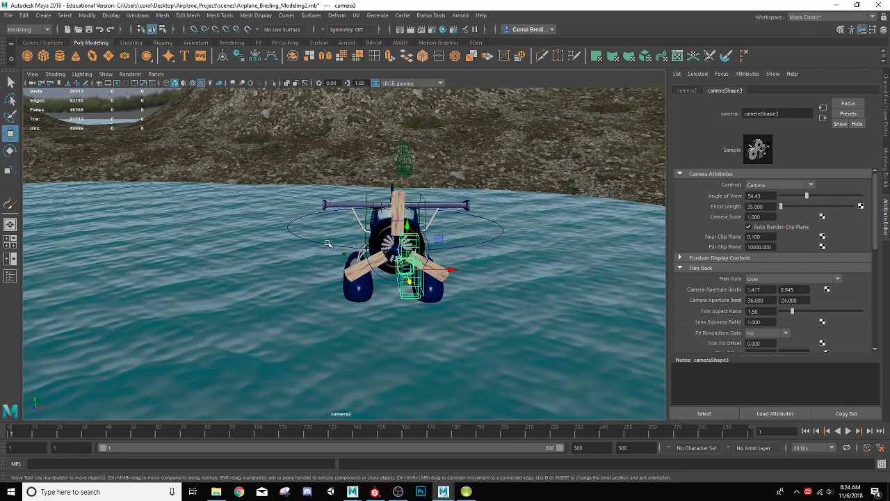
Parent camera3 to the airplane's control curve CTRL_Airplane and move it farther out ahead of the propeller.
{"action": "left_click", "coordinate": [328, 244]}
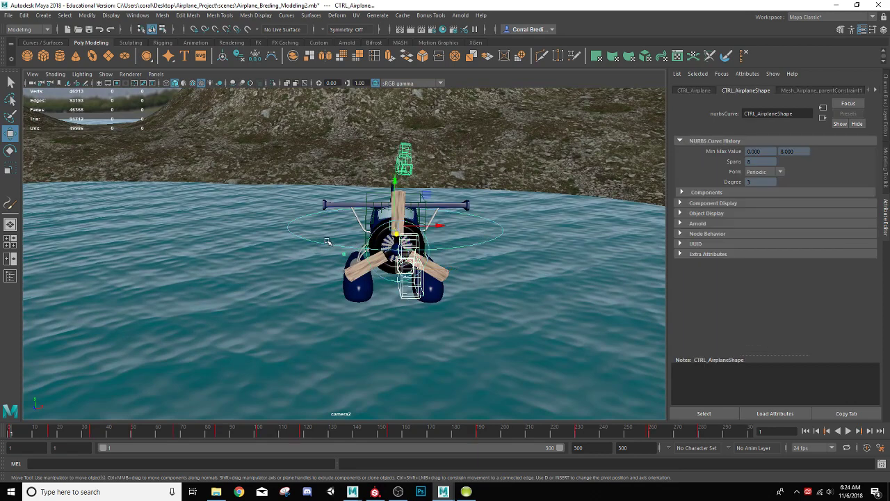
{"action": "key", "text": "Up"}
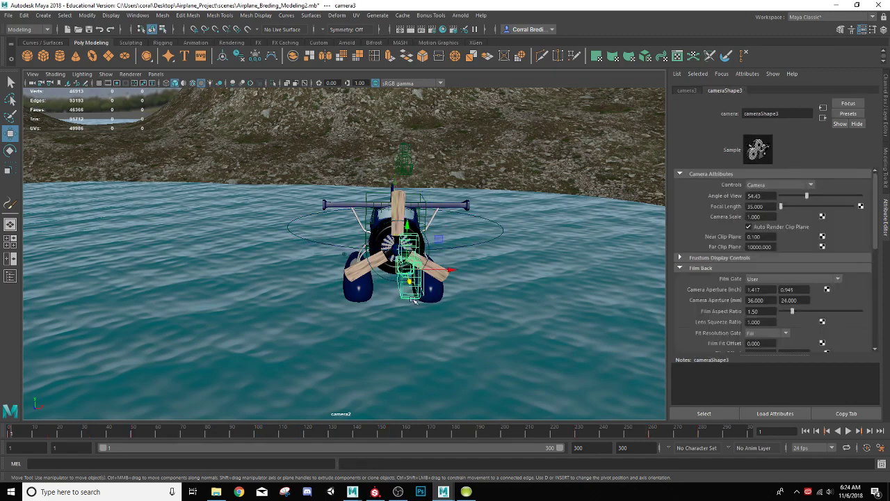
{"action": "left_click_drag", "start_coordinate": [368, 268], "coordinate": [511, 309], "text": "alt"}
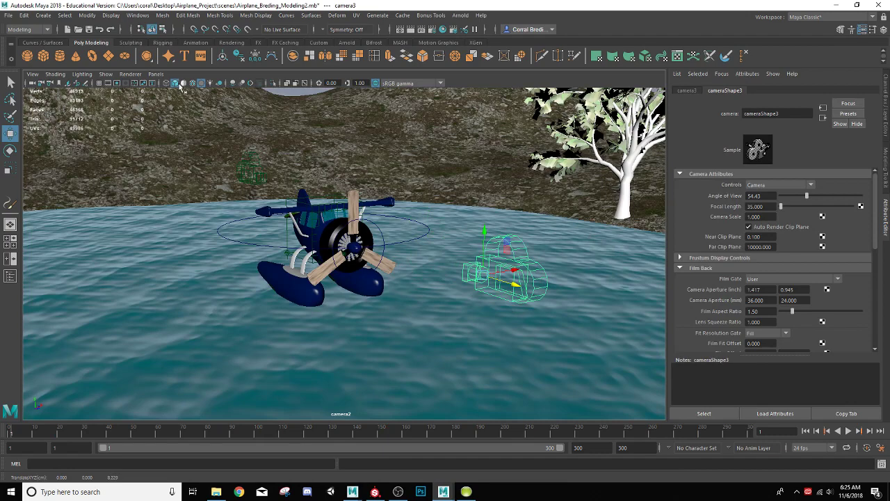
Look through camera3, frame the whole airplane from slightly above its nose, and keyframe the camera at frame 1.
{"action": "left_click", "coordinate": [157, 75]}
{"action": "mouse_move", "coordinate": [193, 85]}
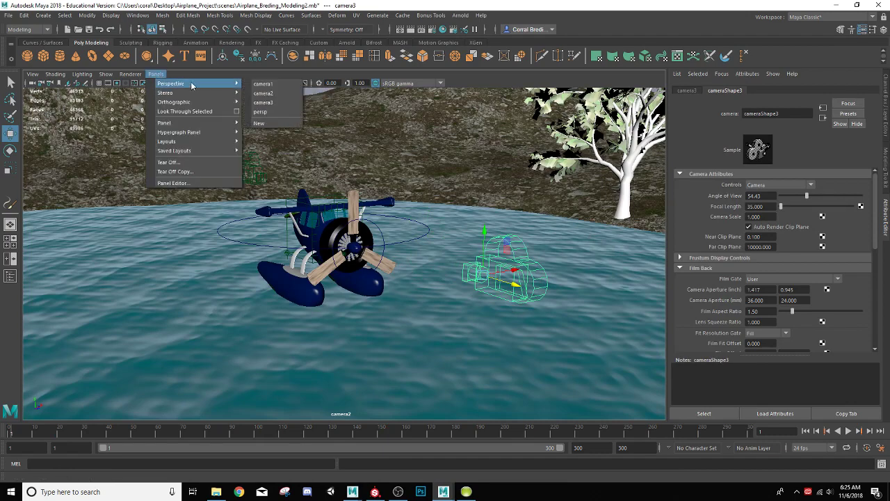
{"action": "left_click", "coordinate": [264, 102]}
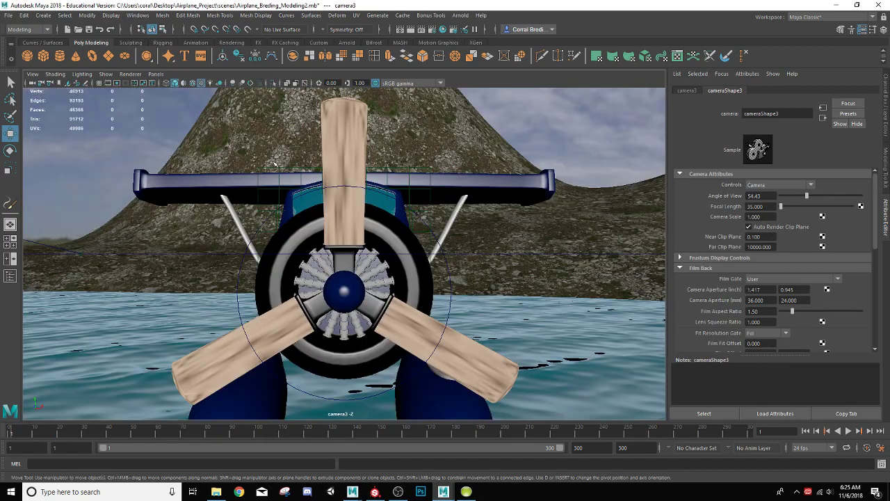
{"action": "scroll", "coordinate": [298, 231], "scroll_direction": "down", "scroll_amount": 5}
{"action": "left_click_drag", "start_coordinate": [298, 231], "coordinate": [235, 280], "text": "alt"}
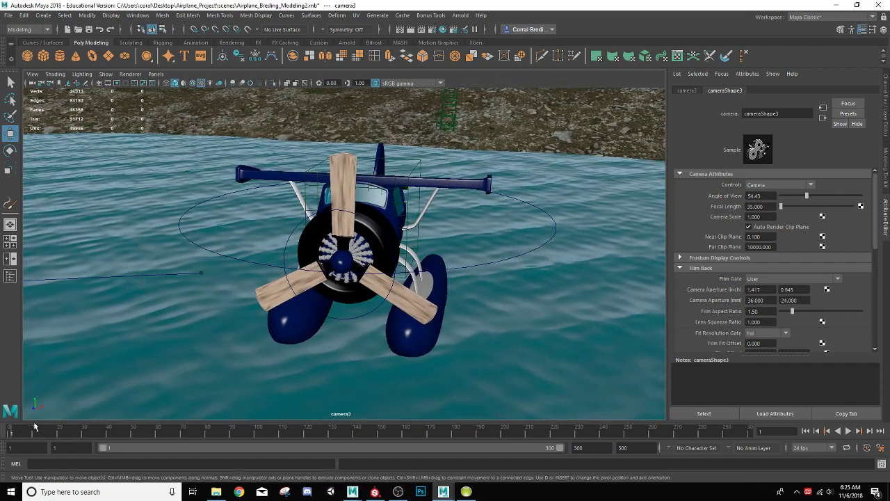
{"action": "key", "text": "alt+v"}
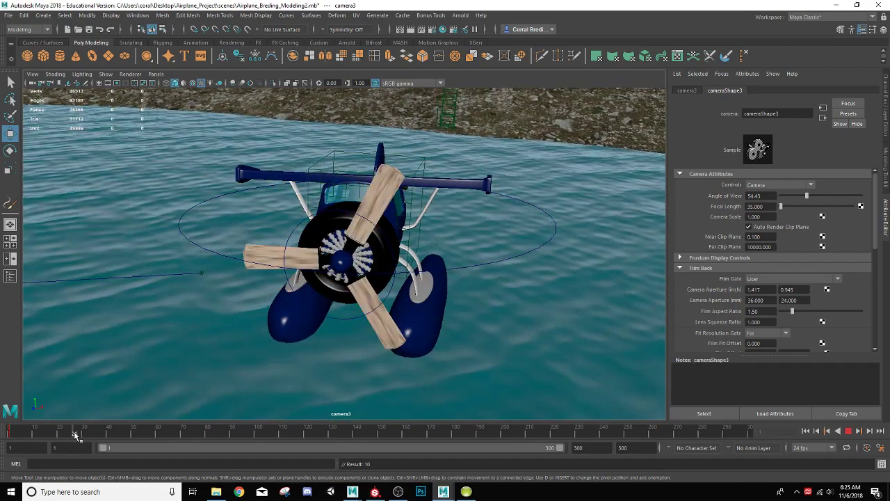
Orbit camera3 down to a low front view of the airplane at frame 61 and keyframe it.
{"action": "left_click_drag", "start_coordinate": [104, 435], "coordinate": [146, 436]}
{"action": "left_click_drag", "start_coordinate": [208, 353], "coordinate": [201, 289], "text": "alt"}
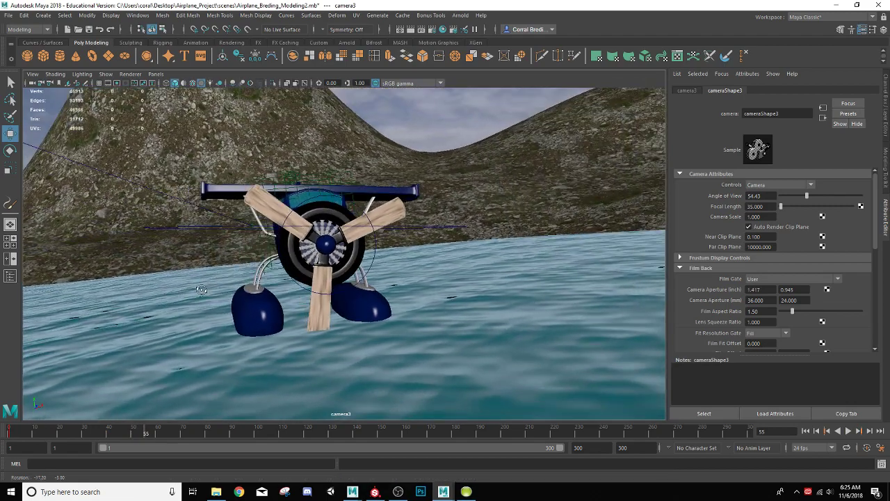
{"action": "key", "text": "alt+v"}
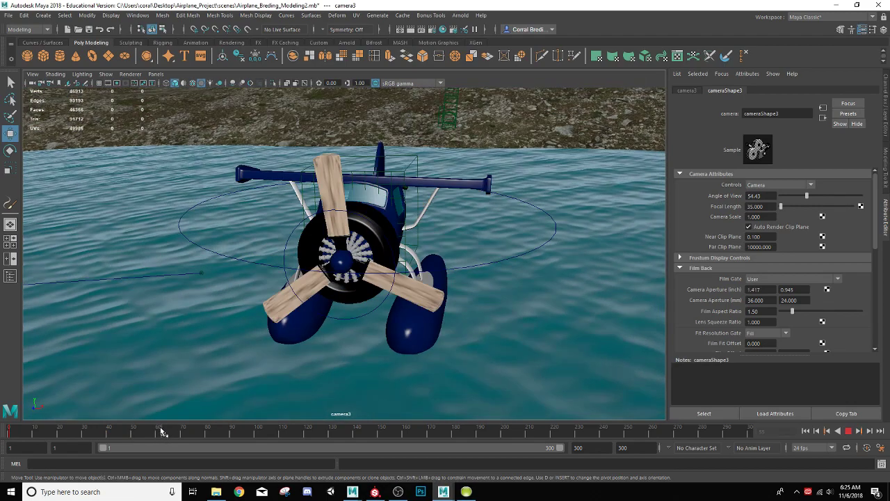
{"action": "left_click_drag", "start_coordinate": [188, 348], "coordinate": [209, 336], "text": "alt"}
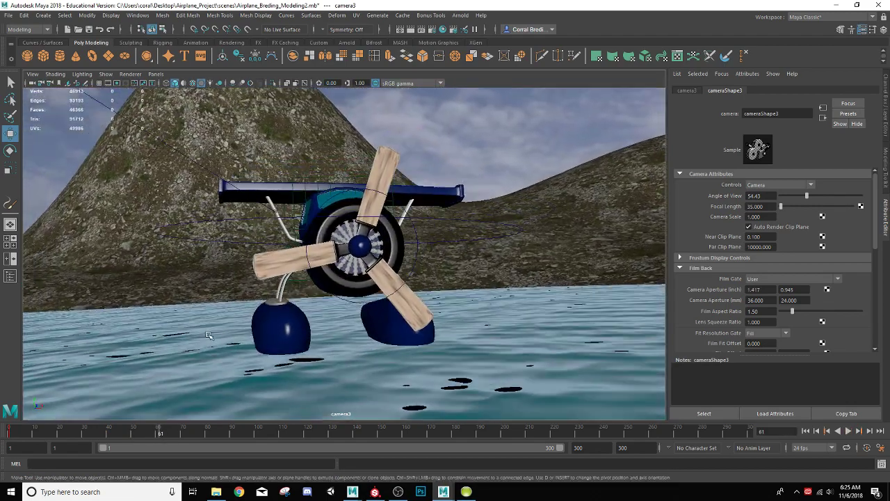
Keyframe camera3 with a low, angled front view at frame 120 and a raised front view looking down at frame 177.
{"action": "left_click", "coordinate": [30, 431]}
{"action": "key", "text": "alt+v"}
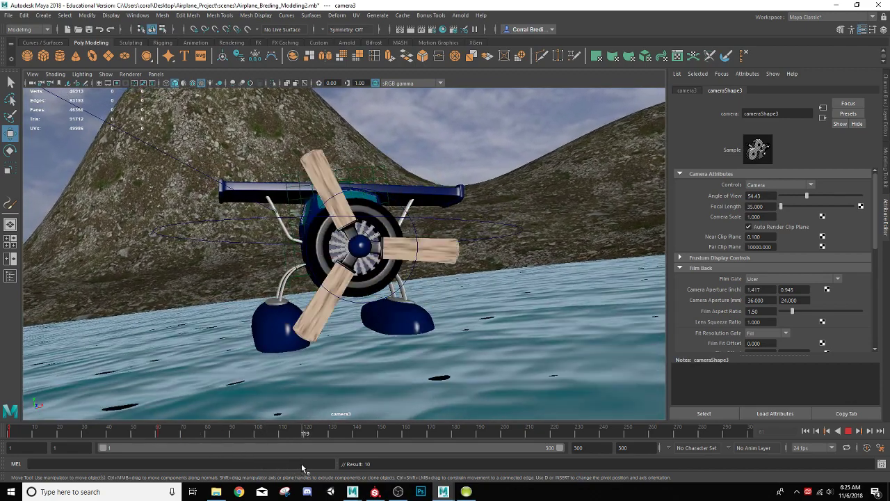
{"action": "left_click_drag", "start_coordinate": [350, 378], "coordinate": [333, 327], "text": "alt"}
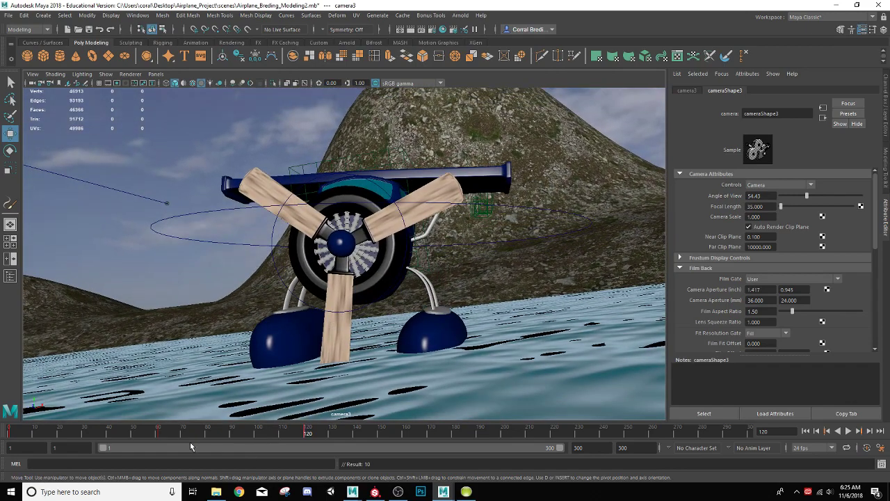
{"action": "key", "text": "alt+v"}
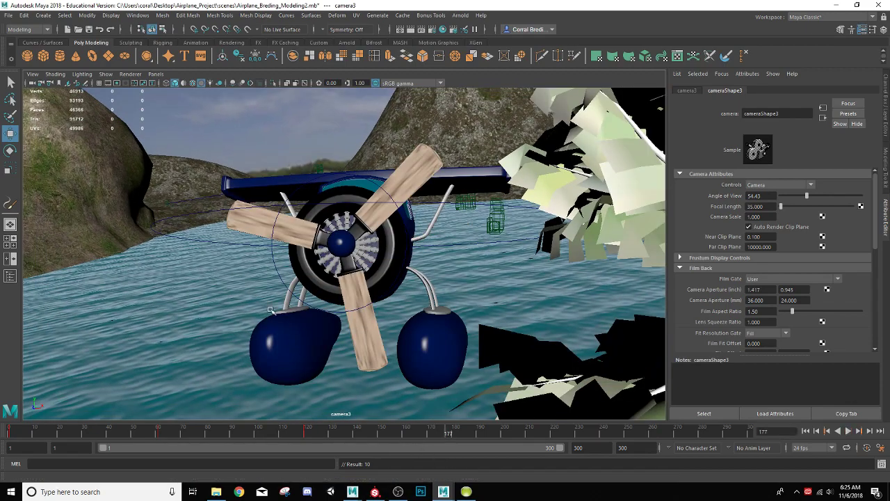
{"action": "left_click_drag", "start_coordinate": [271, 310], "coordinate": [279, 314], "text": "alt"}
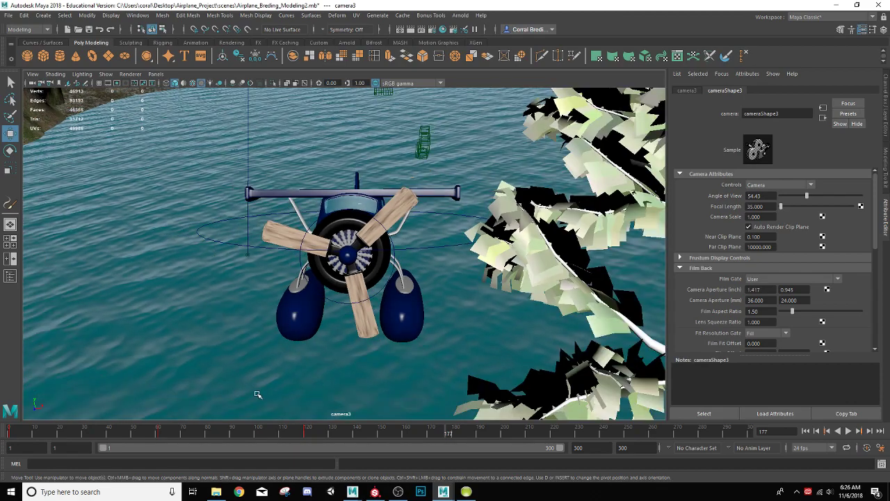
Orbit camera3 to look up at the airplane's floats from near the water at frame 150 and keyframe it.
{"action": "left_click", "coordinate": [209, 431]}
{"action": "key", "text": "alt+v"}
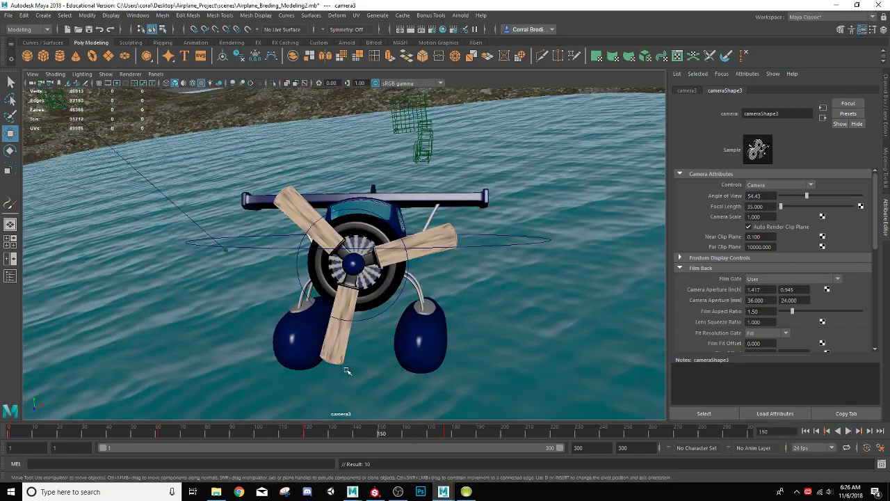
{"action": "left_click_drag", "start_coordinate": [347, 371], "coordinate": [343, 352], "text": "alt"}
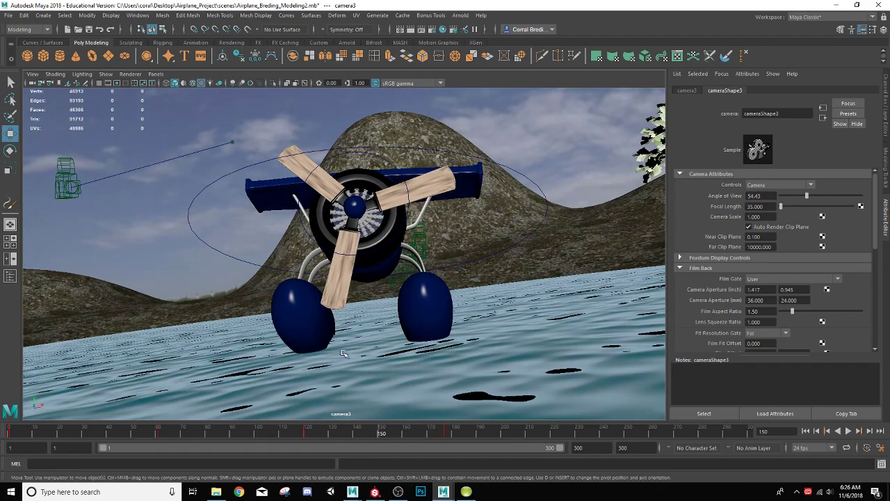
{"action": "key", "text": "alt+v"}
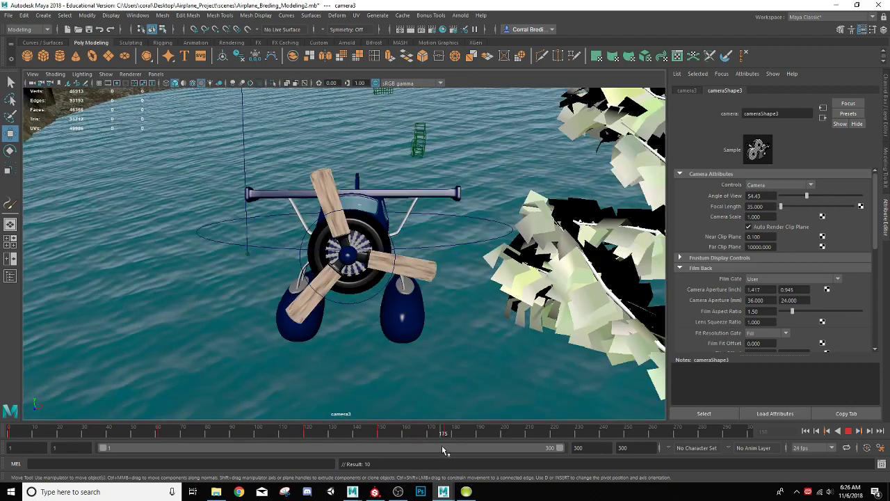
Readjust camera3's orbit around frame 177, and keyframe a side view of the airplane from below at frame 211.
{"action": "left_click_drag", "start_coordinate": [430, 417], "coordinate": [413, 367], "text": "alt"}
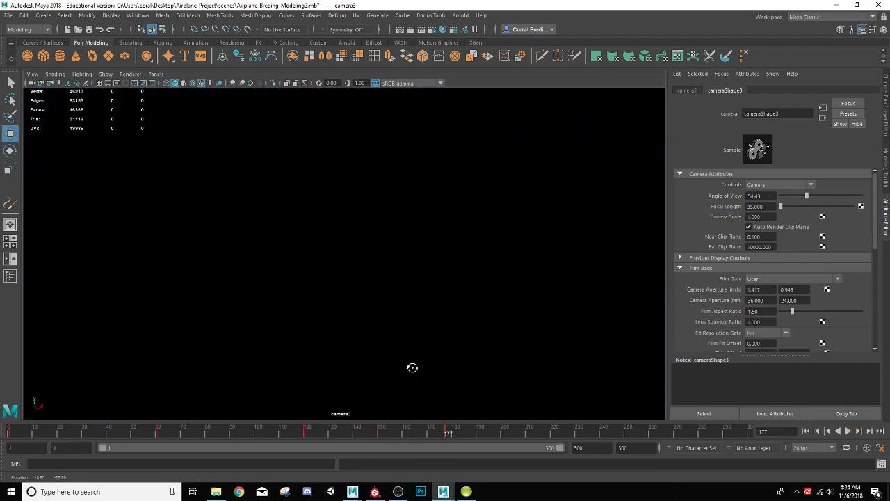
{"action": "left_click_drag", "start_coordinate": [350, 360], "coordinate": [343, 335], "text": "alt"}
{"action": "left_click_drag", "start_coordinate": [373, 440], "coordinate": [530, 436]}
{"action": "left_click_drag", "start_coordinate": [505, 386], "coordinate": [489, 378], "text": "alt"}
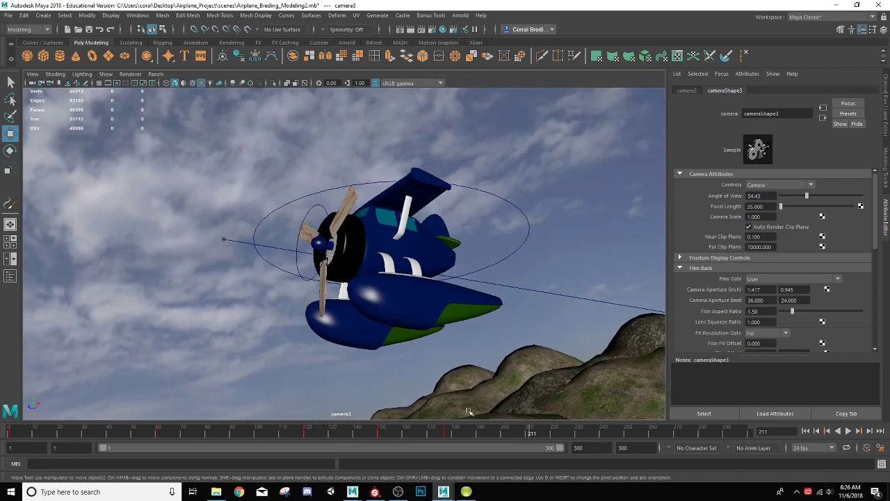
Play and scrub the animation from the start through camera3 to review its keyframed moves.
{"action": "mouse_move", "coordinate": [416, 439]}
{"action": "left_mouse_down"}
{"action": "mouse_move", "coordinate": [400, 436]}
{"action": "mouse_move", "coordinate": [468, 442]}
{"action": "mouse_move", "coordinate": [2, 427]}
{"action": "left_mouse_up"}
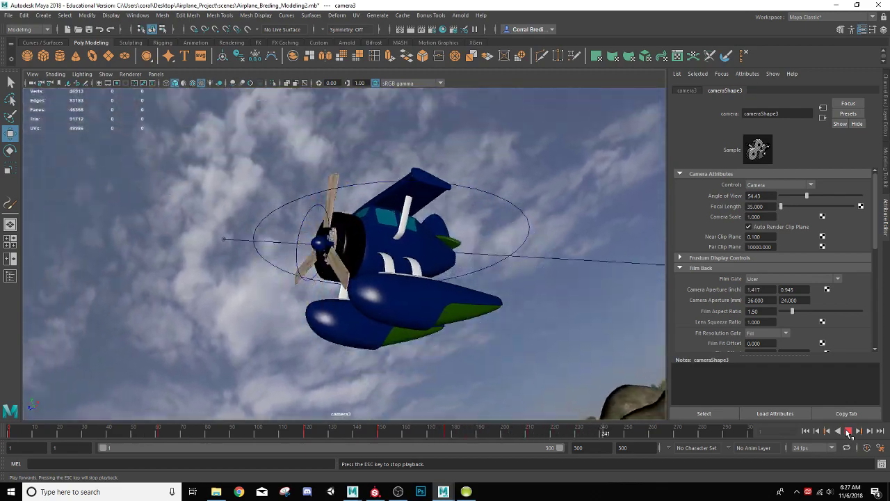
{"action": "left_click", "coordinate": [849, 431]}
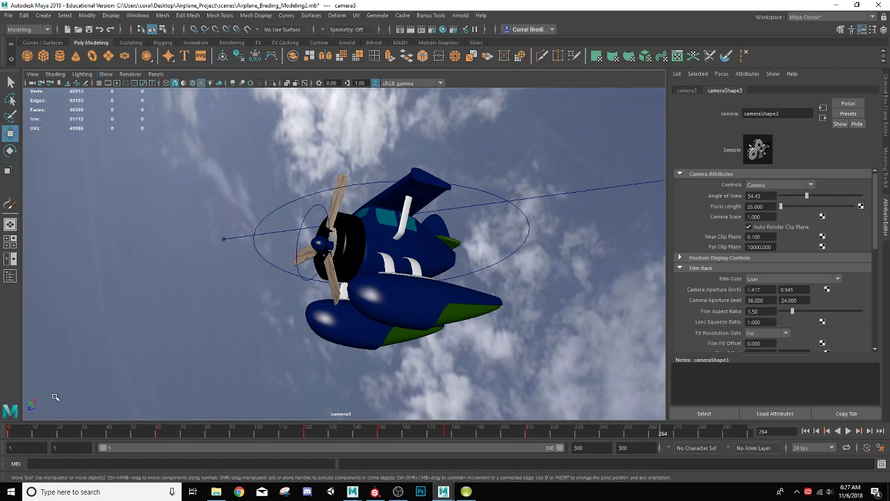
{"action": "left_click", "coordinate": [11, 436]}
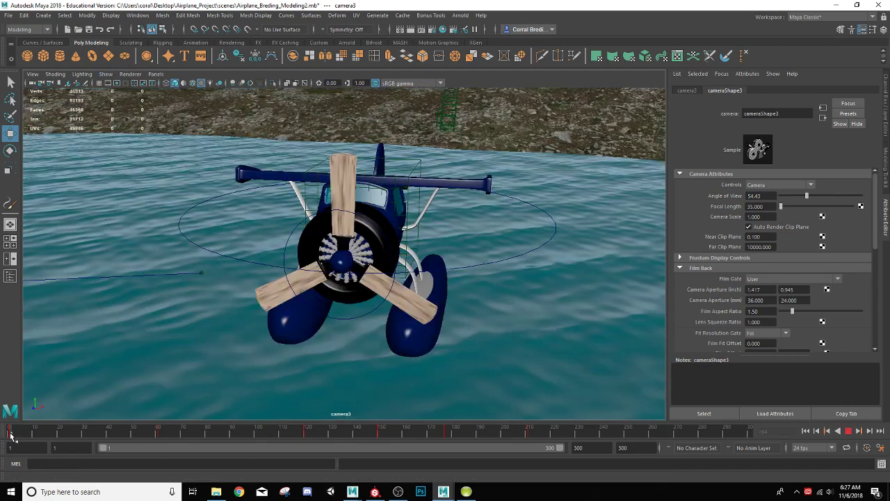
{"action": "mouse_move", "coordinate": [11, 436]}
{"action": "left_mouse_down"}
{"action": "mouse_move", "coordinate": [78, 432]}
{"action": "mouse_move", "coordinate": [247, 449]}
{"action": "left_mouse_up"}
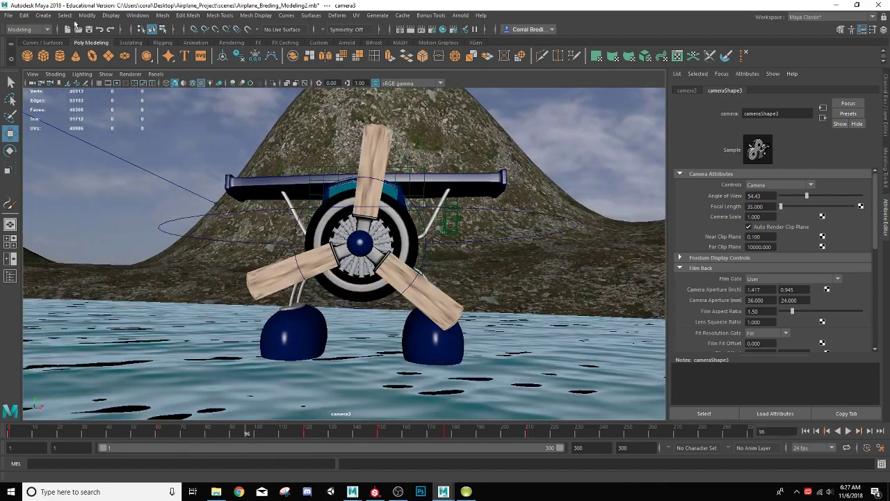
Look through camera1 and scrub the animation from the beginning to review the chase shot.
{"action": "left_click", "coordinate": [159, 78]}
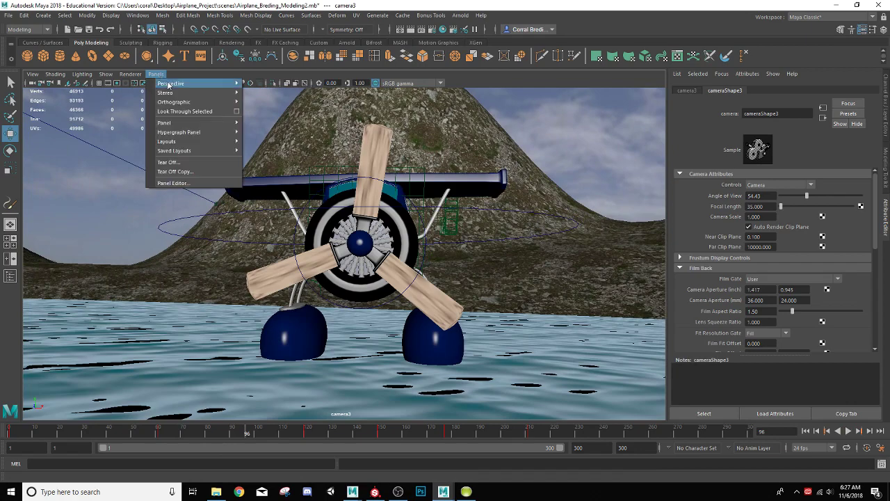
{"action": "mouse_move", "coordinate": [207, 124]}
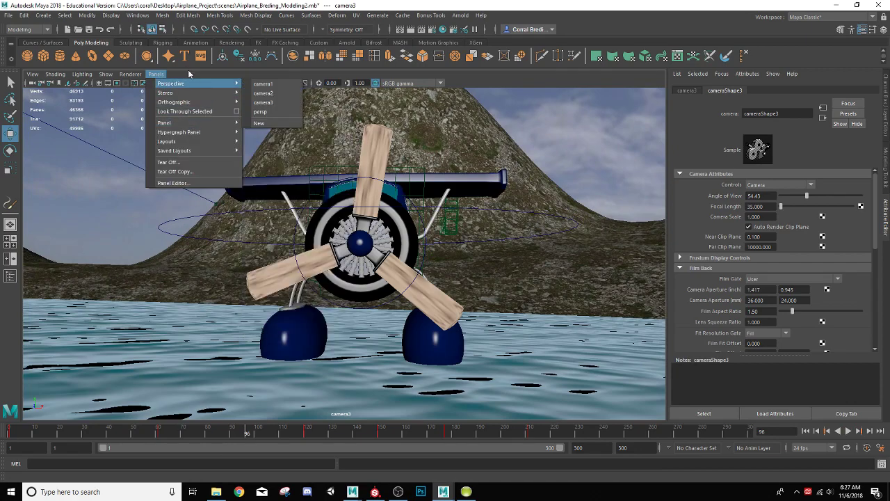
{"action": "left_click", "coordinate": [268, 84]}
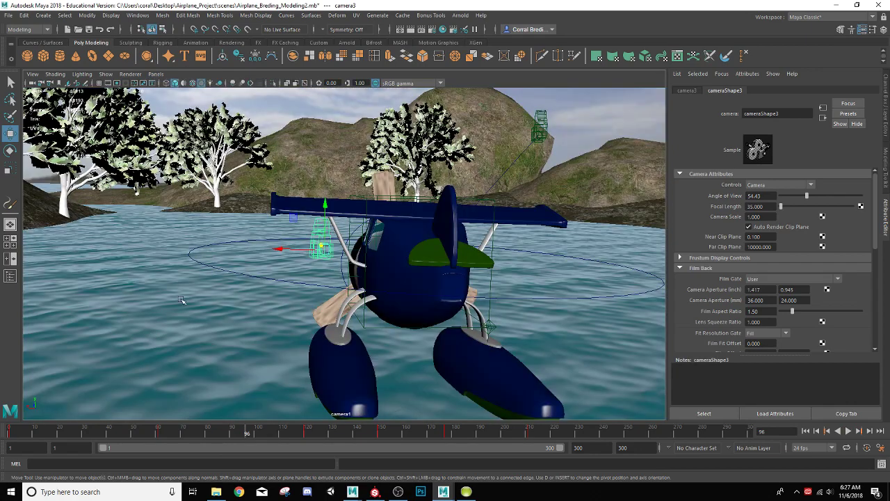
{"action": "left_click_drag", "start_coordinate": [42, 431], "coordinate": [30, 430]}
{"action": "key", "text": "alt+v"}
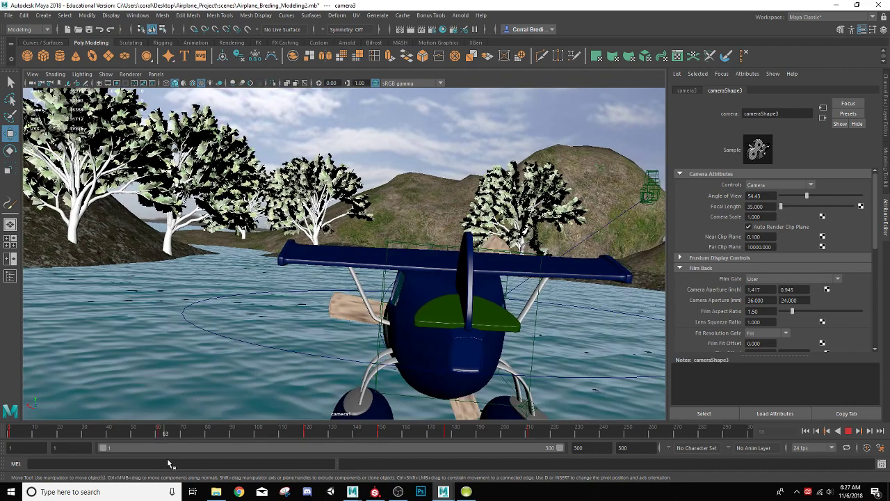
Stop the camera1 playback, look through camera3 and move to frame 16 to check its view of the airplane.
{"action": "key", "text": "alt+v"}
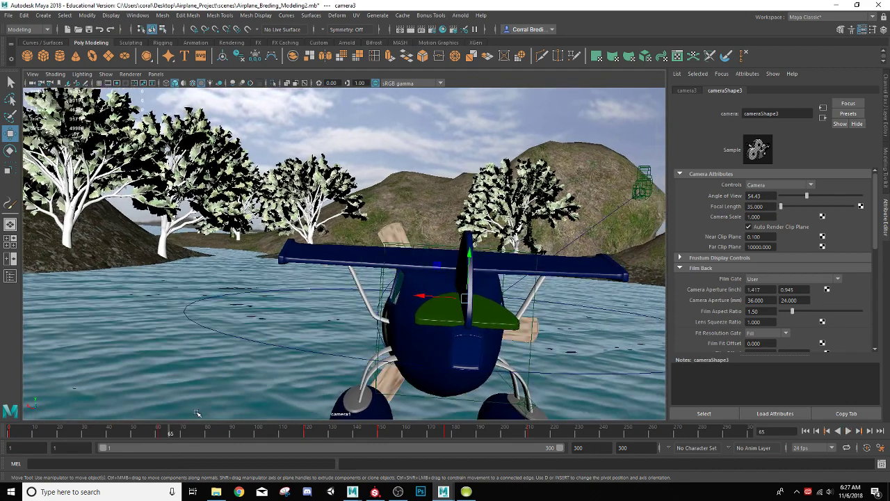
{"action": "left_click", "coordinate": [156, 73]}
{"action": "mouse_move", "coordinate": [170, 84]}
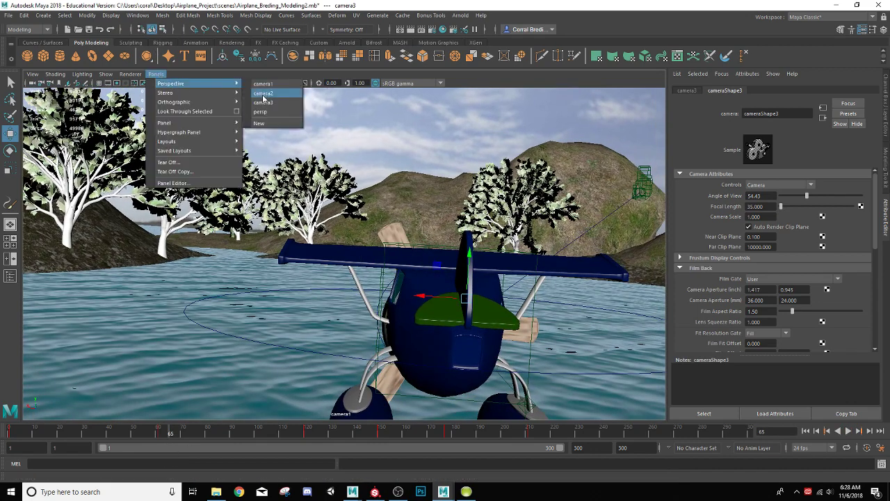
{"action": "left_click", "coordinate": [264, 103]}
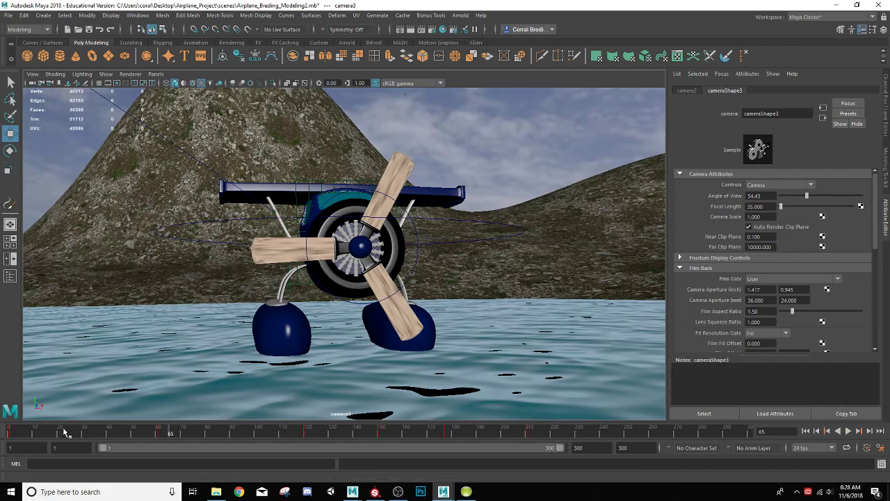
{"action": "key", "text": "alt+v"}
{"action": "left_click", "coordinate": [48, 431]}
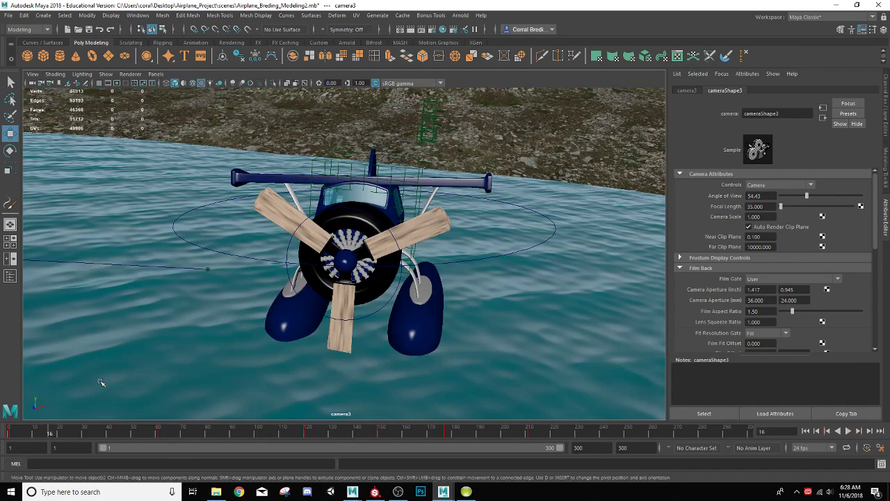
Look through camera2 and play the animation to review how its aim follows the airplane.
{"action": "left_click", "coordinate": [156, 74]}
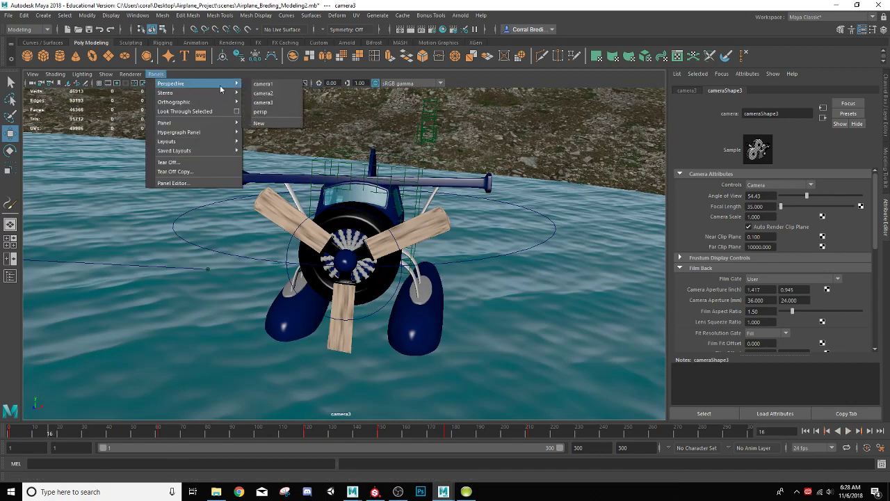
{"action": "left_click", "coordinate": [268, 98]}
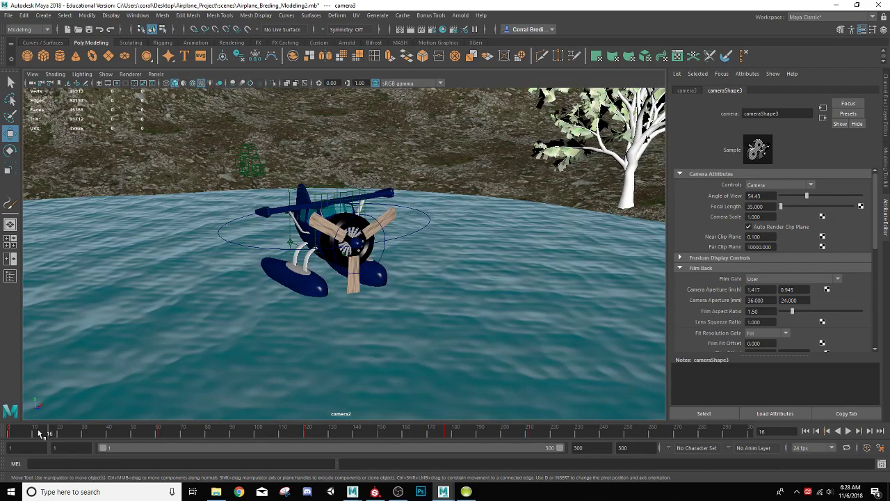
{"action": "key", "text": "alt+v"}
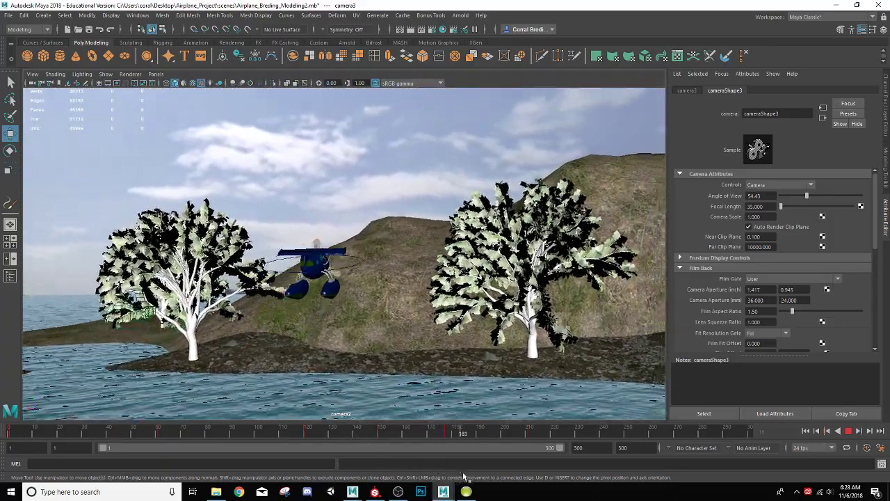
{"action": "left_click_drag", "start_coordinate": [465, 477], "coordinate": [399, 495]}
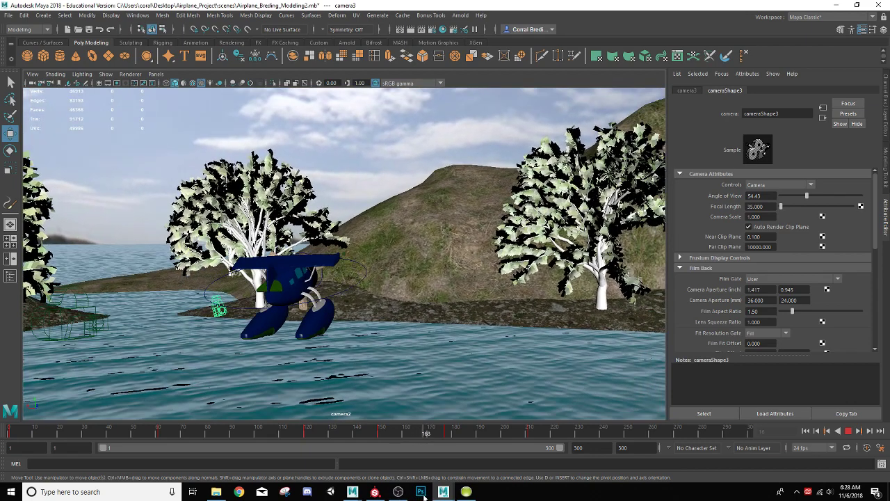
{"action": "key", "text": "Escape"}
Look through camera3 and play the animation from frame 168 to review its low side shot of the airplane.
{"action": "left_click", "coordinate": [156, 74]}
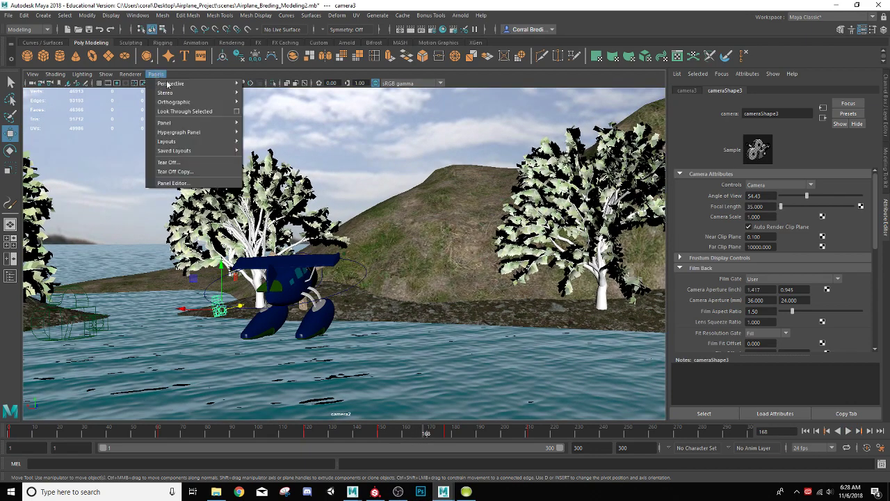
{"action": "mouse_move", "coordinate": [183, 87]}
{"action": "left_click", "coordinate": [261, 102]}
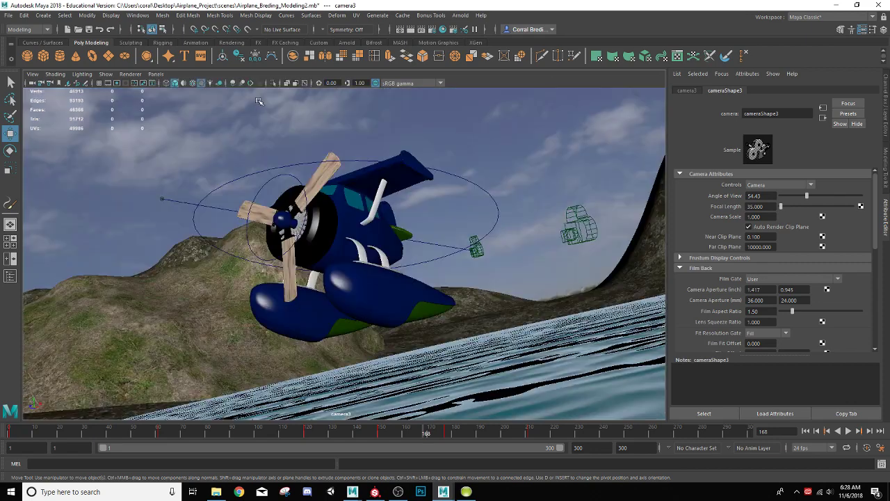
{"action": "key", "text": "alt+v"}
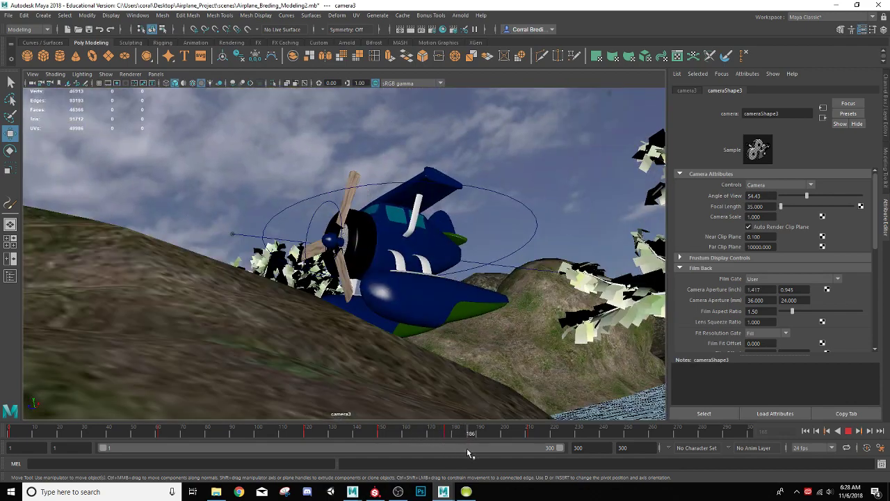
{"action": "key", "text": "alt+v"}
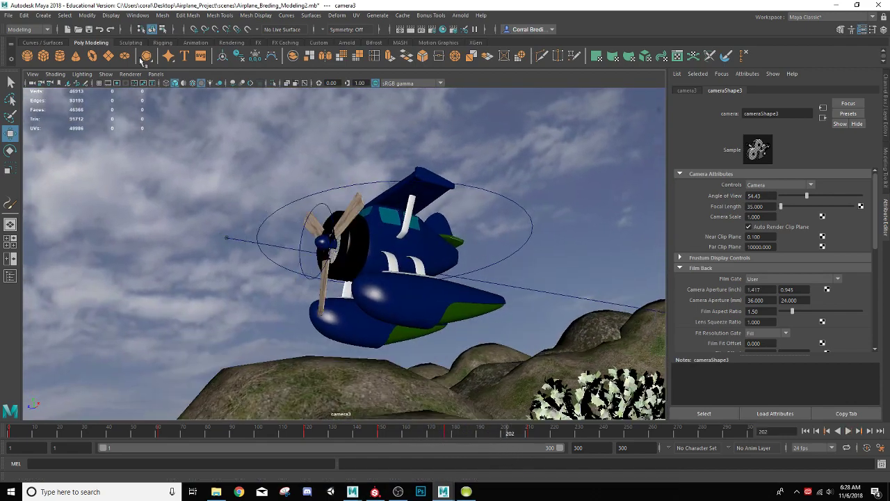
Return to the camera2 view and play the animation from frame 202, stopping at frame 233.
{"action": "left_click", "coordinate": [160, 73]}
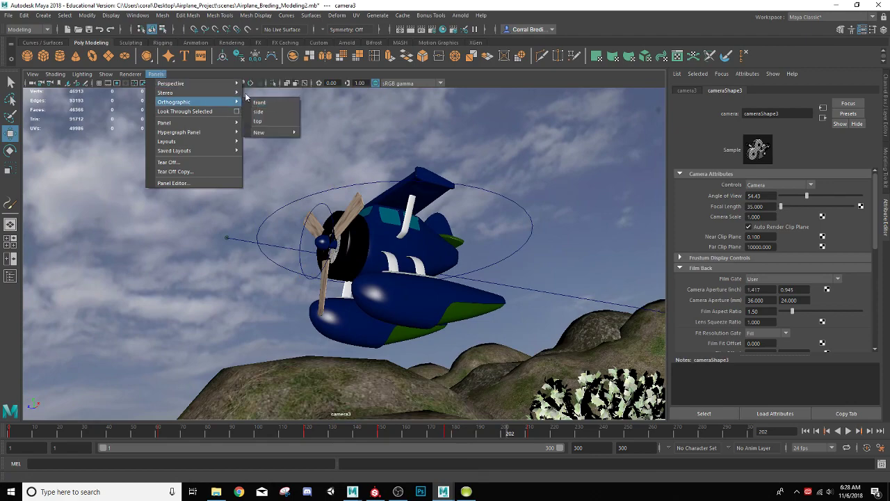
{"action": "mouse_move", "coordinate": [174, 83]}
{"action": "left_click", "coordinate": [263, 93]}
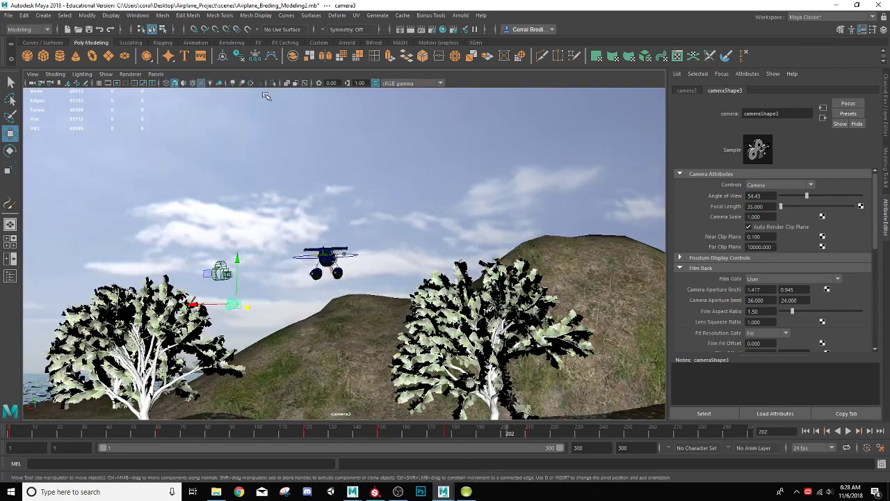
{"action": "key", "text": "alt+v"}
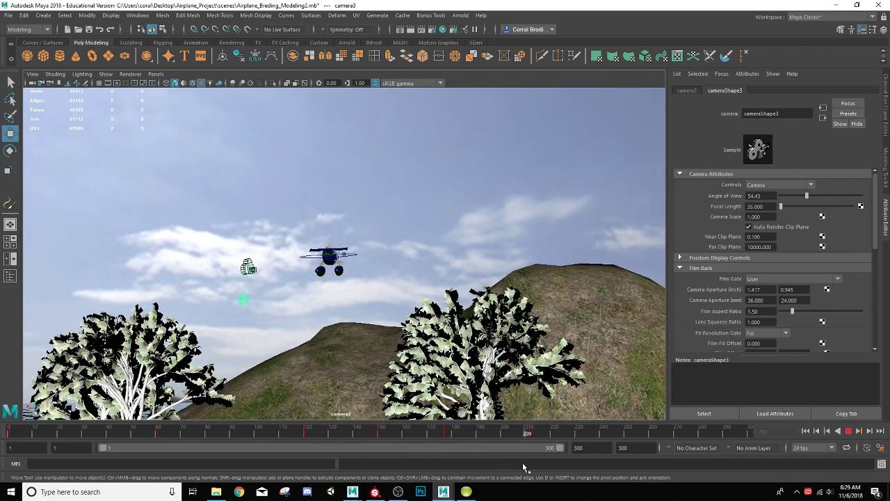
{"action": "key", "text": "Escape"}
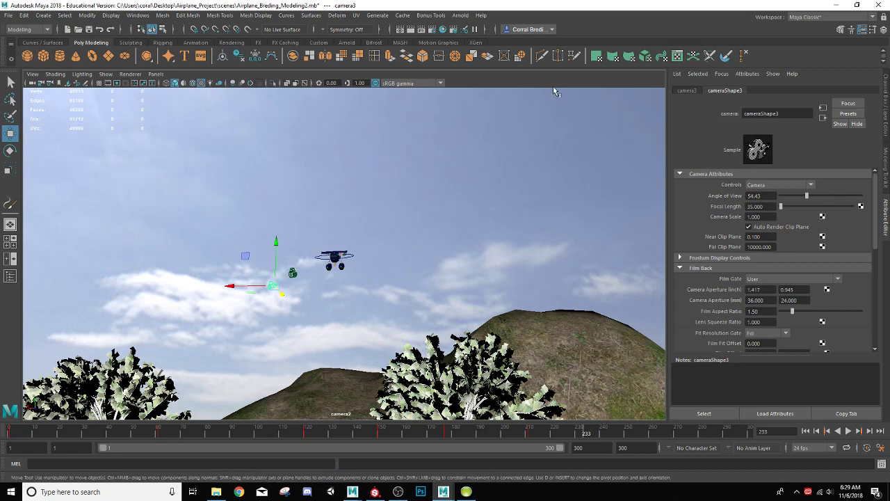
Set the output image format to PNG in the common render settings.
{"action": "left_click", "coordinate": [432, 30]}
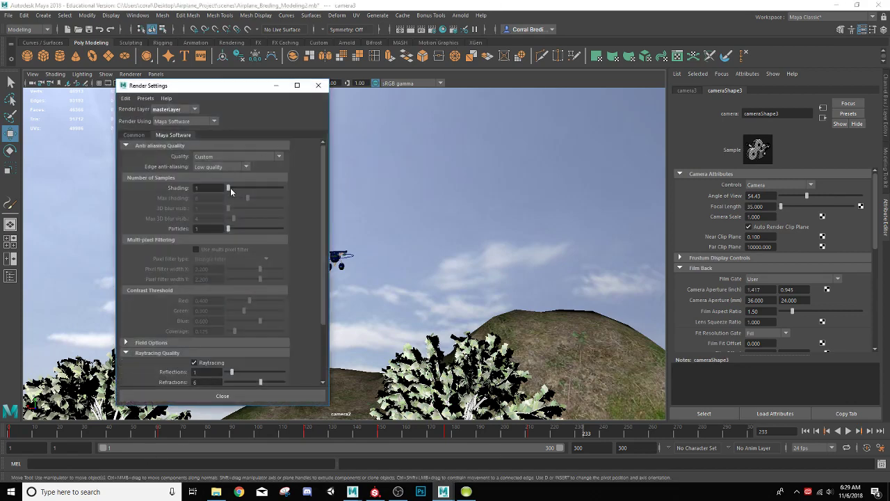
{"action": "left_click", "coordinate": [143, 138]}
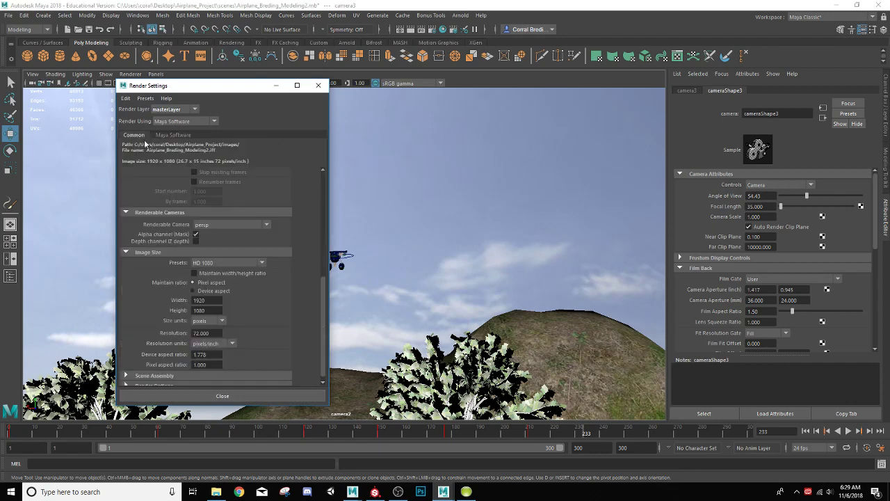
{"action": "scroll", "coordinate": [254, 215], "scroll_direction": "up", "scroll_amount": 6}
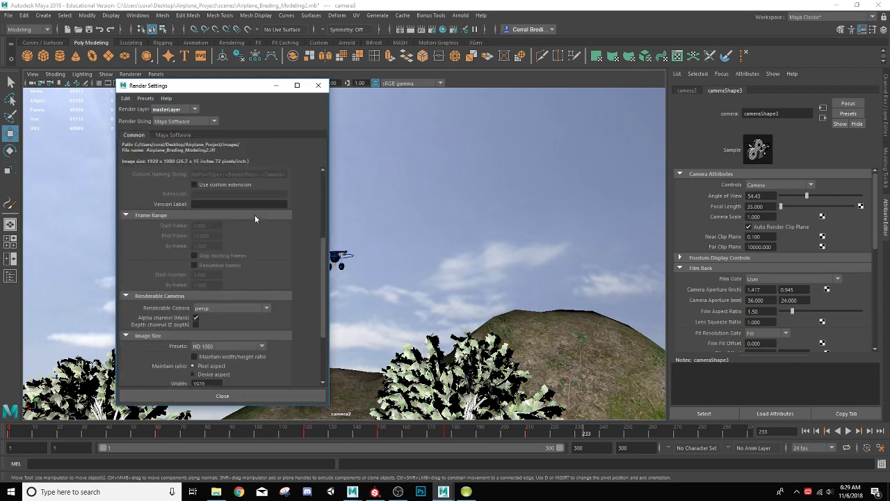
{"action": "scroll", "coordinate": [266, 213], "scroll_direction": "up", "scroll_amount": 3}
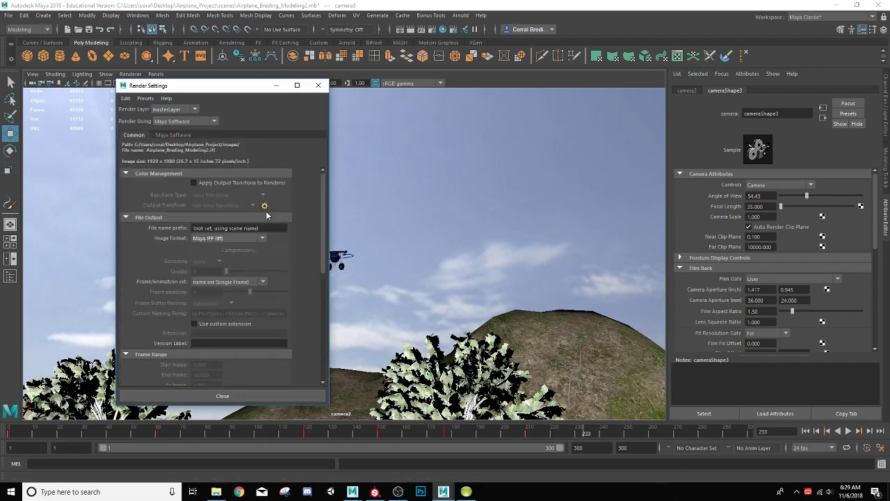
{"action": "left_click", "coordinate": [236, 238]}
{"action": "scroll", "coordinate": [217, 307], "scroll_direction": "down", "scroll_amount": 2}
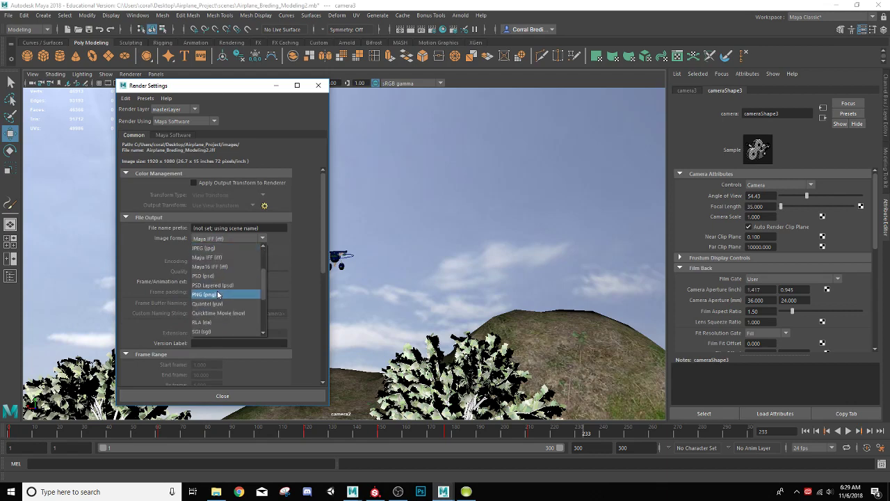
{"action": "left_click", "coordinate": [216, 295]}
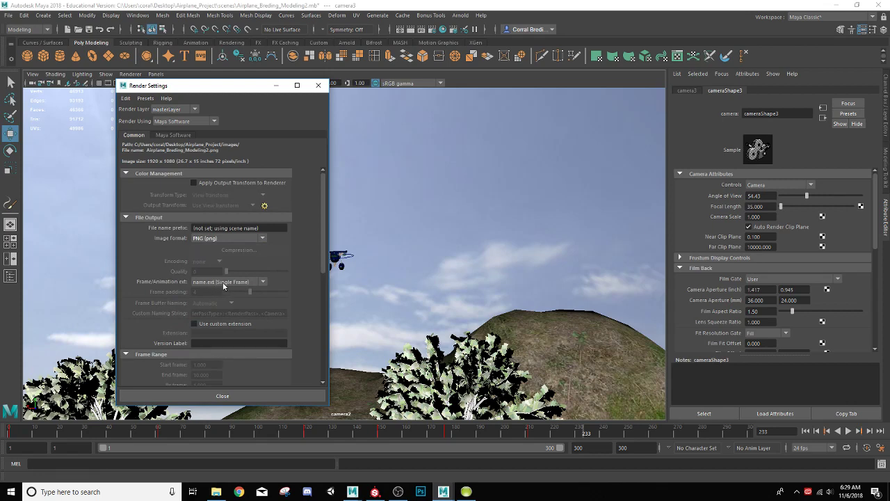
Set the render's frame/animation extension to name.#.ext and its end frame to 230.
{"action": "left_click", "coordinate": [224, 285]}
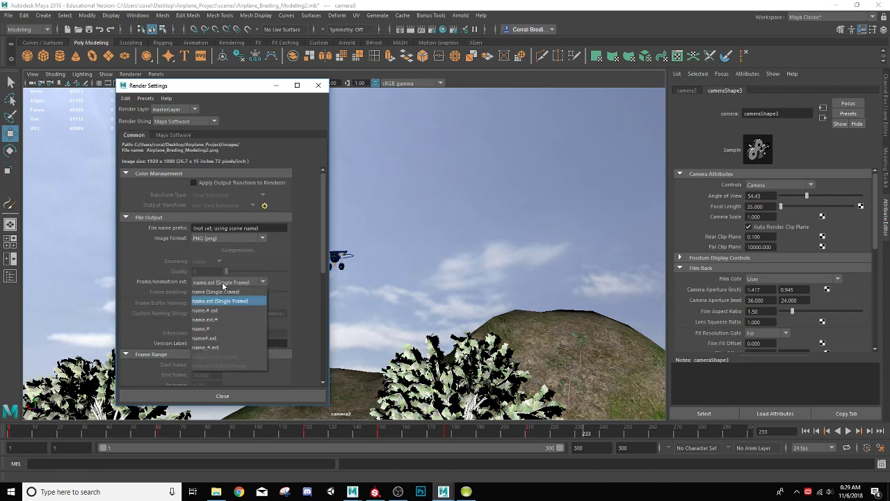
{"action": "left_click", "coordinate": [224, 310]}
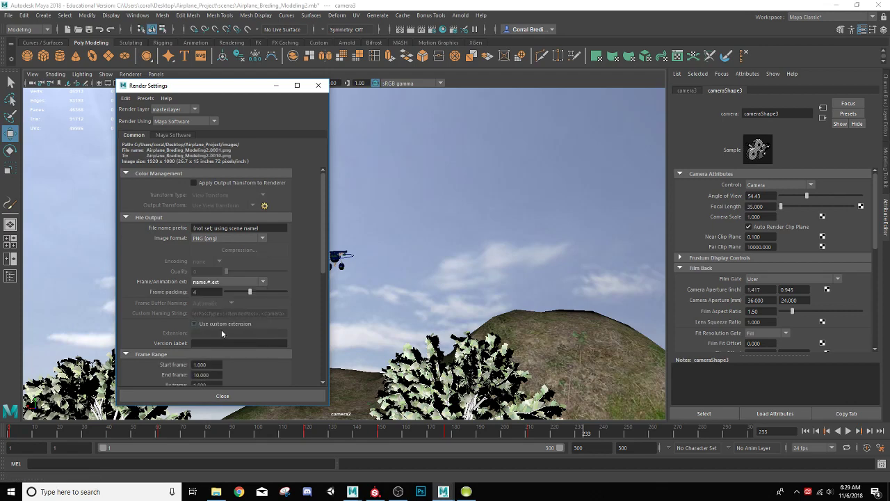
{"action": "scroll", "coordinate": [225, 311], "scroll_direction": "down", "scroll_amount": 1}
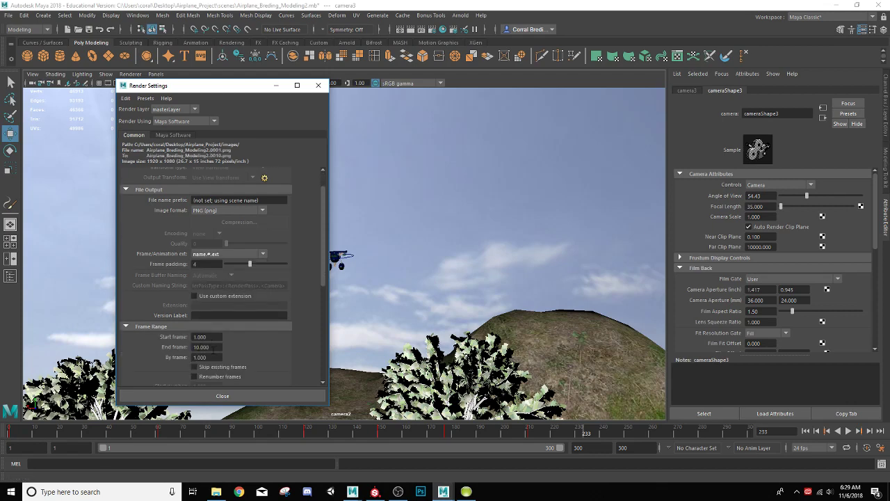
{"action": "left_click", "coordinate": [216, 346]}
{"action": "type", "text": "230"}
{"action": "key", "text": "Return"}
{"action": "scroll", "coordinate": [205, 353], "scroll_direction": "down", "scroll_amount": 2}
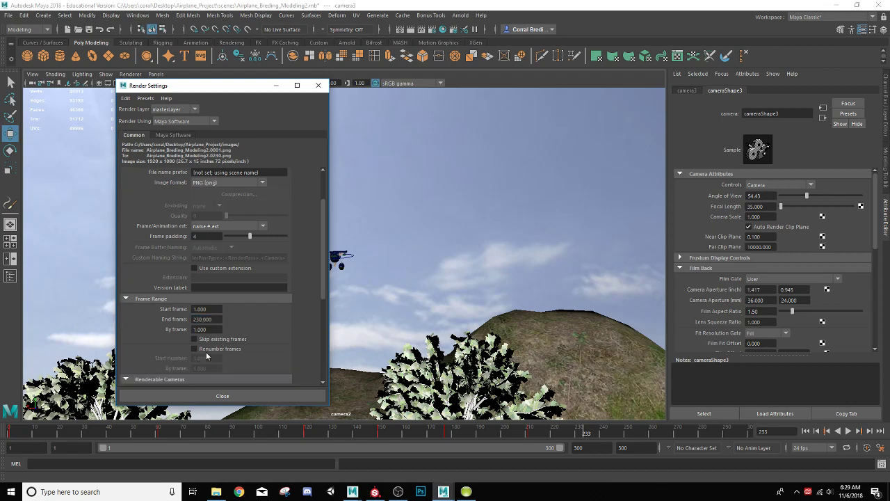
Choose camera1 as the renderable camera and look over the image size and file output settings.
{"action": "scroll", "coordinate": [205, 357], "scroll_direction": "down", "scroll_amount": 1}
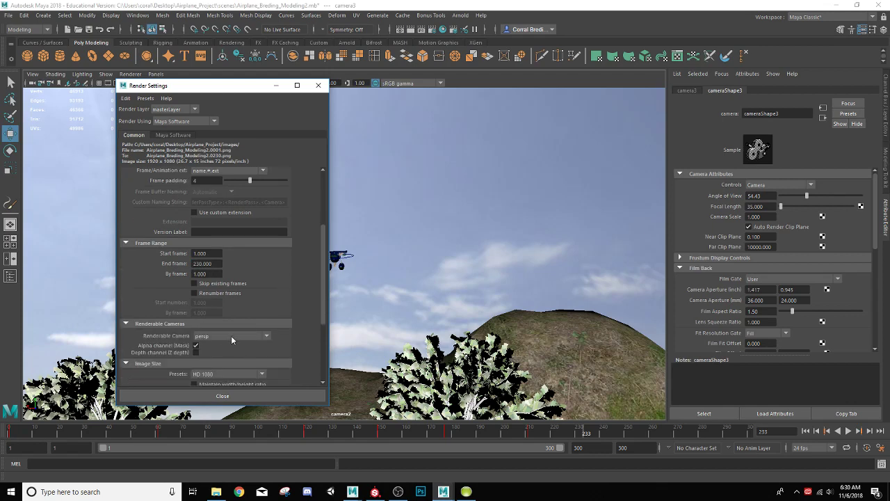
{"action": "left_click", "coordinate": [231, 336]}
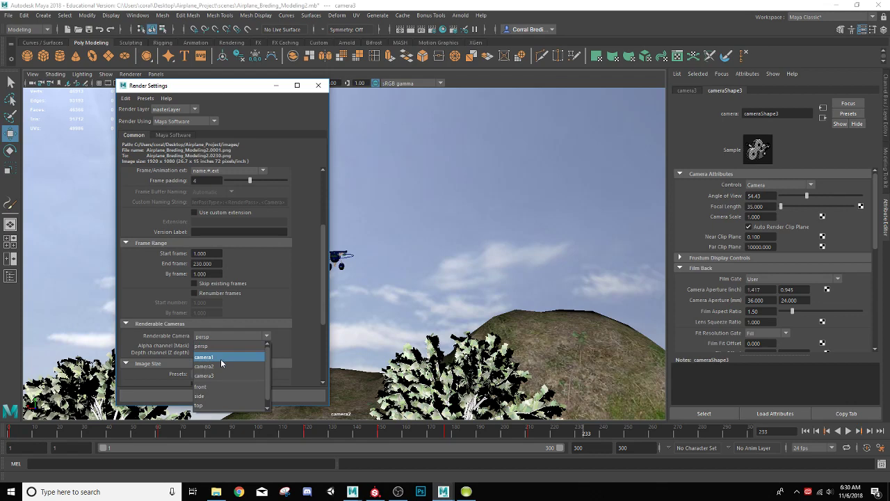
{"action": "left_click", "coordinate": [221, 358]}
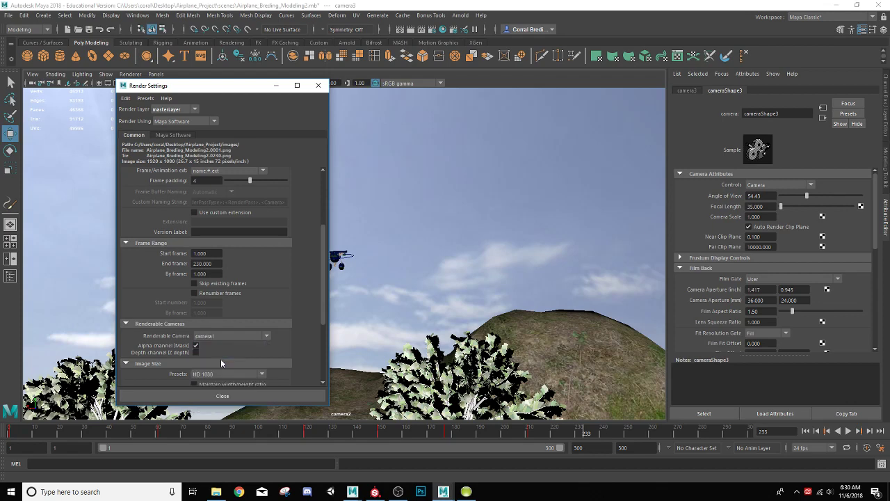
{"action": "scroll", "coordinate": [222, 363], "scroll_direction": "down", "scroll_amount": 1}
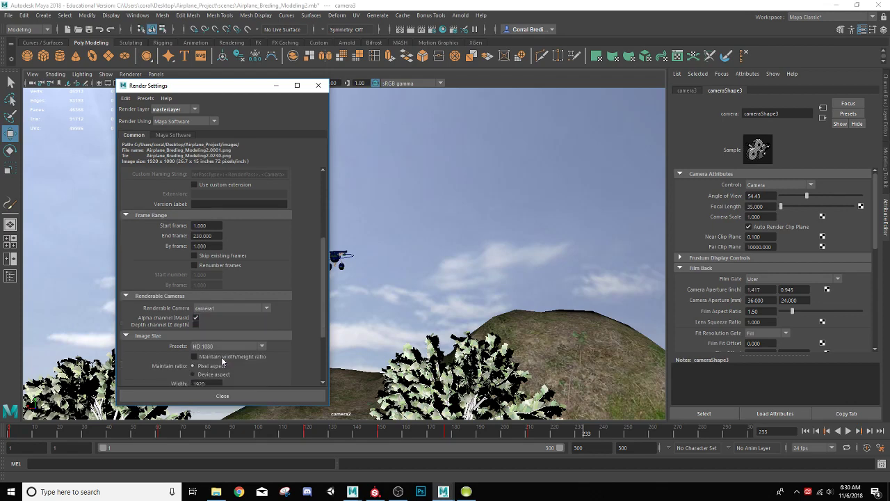
{"action": "scroll", "coordinate": [215, 350], "scroll_direction": "down", "scroll_amount": 1}
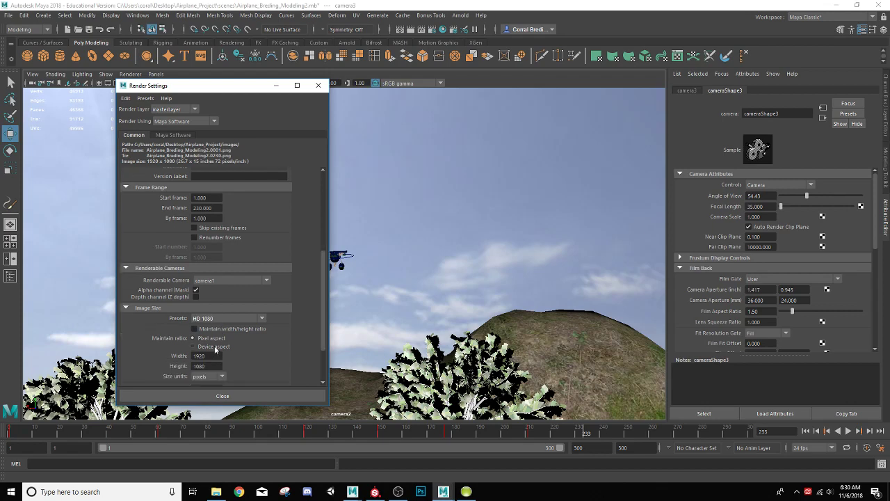
{"action": "scroll", "coordinate": [215, 350], "scroll_direction": "down", "scroll_amount": 2}
{"action": "scroll", "coordinate": [205, 327], "scroll_direction": "up", "scroll_amount": 3}
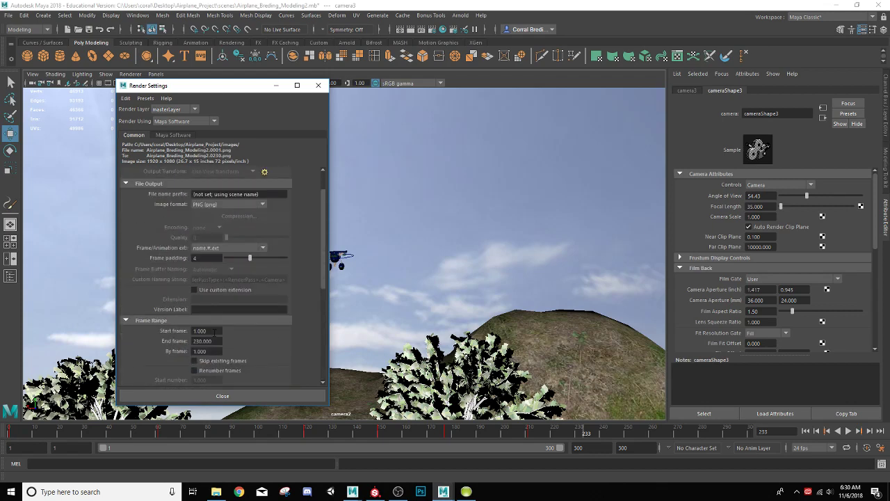
Set the Maya Software renderer's edge anti-aliasing to Medium quality.
{"action": "left_click", "coordinate": [171, 136]}
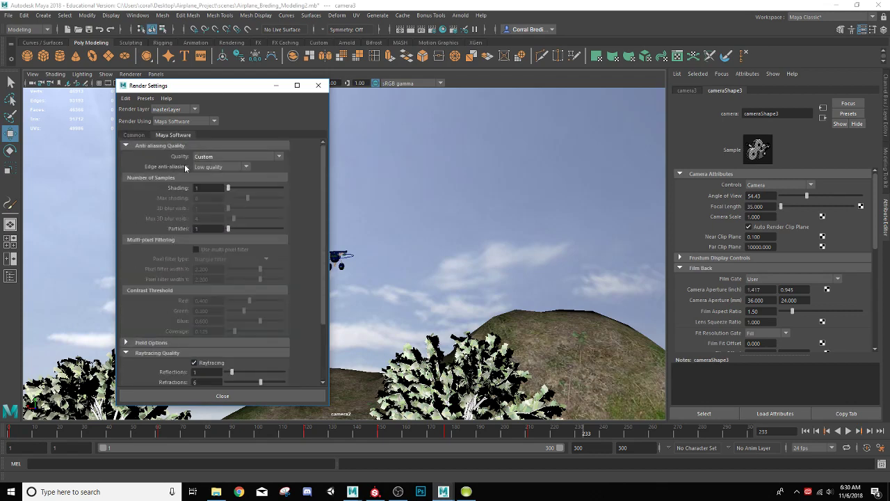
{"action": "left_click", "coordinate": [209, 168]}
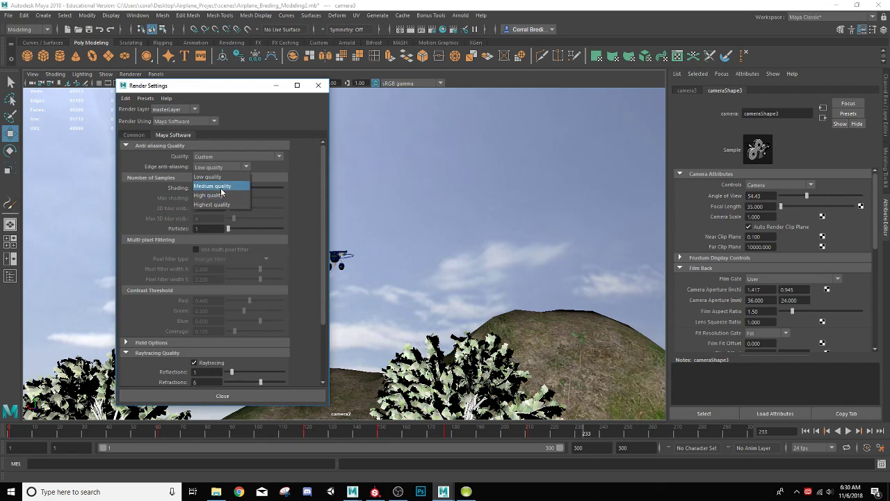
{"action": "left_click", "coordinate": [219, 186]}
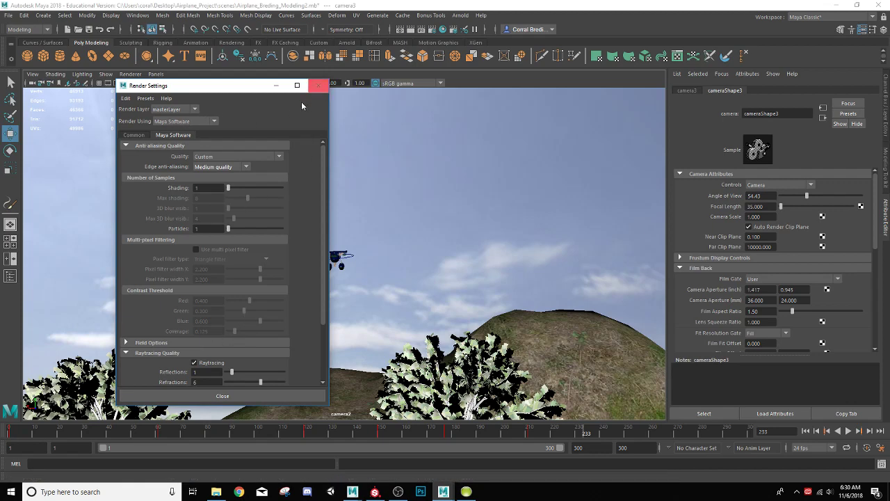
Recheck the common render settings for file output, frame range and renderable camera, leaving camera1 chosen, and close the settings.
{"action": "left_click", "coordinate": [133, 135]}
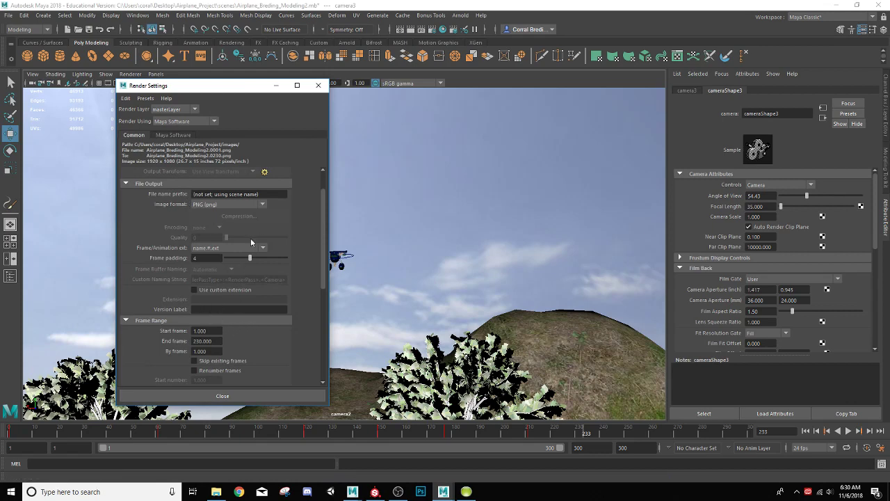
{"action": "scroll", "coordinate": [250, 238], "scroll_direction": "up", "scroll_amount": 2}
{"action": "scroll", "coordinate": [244, 264], "scroll_direction": "down", "scroll_amount": 1}
{"action": "scroll", "coordinate": [245, 267], "scroll_direction": "down", "scroll_amount": 3}
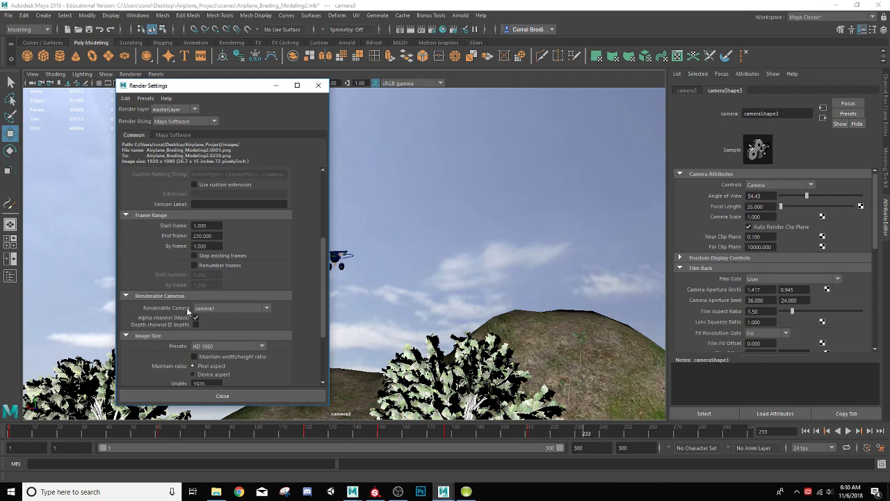
{"action": "left_click", "coordinate": [219, 310]}
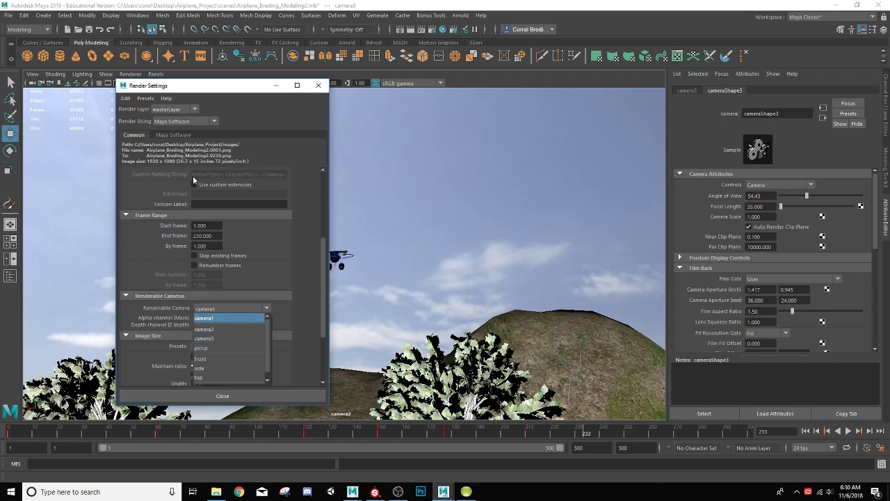
{"action": "left_click", "coordinate": [164, 257]}
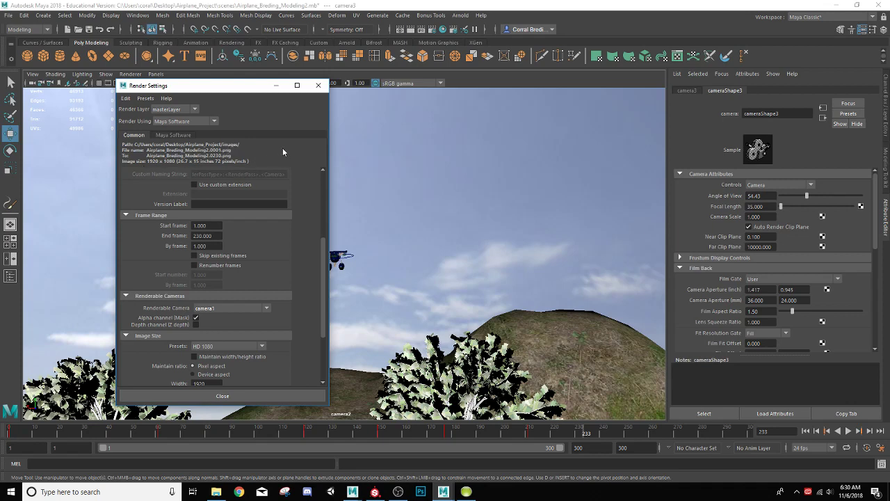
{"action": "left_click", "coordinate": [318, 85]}
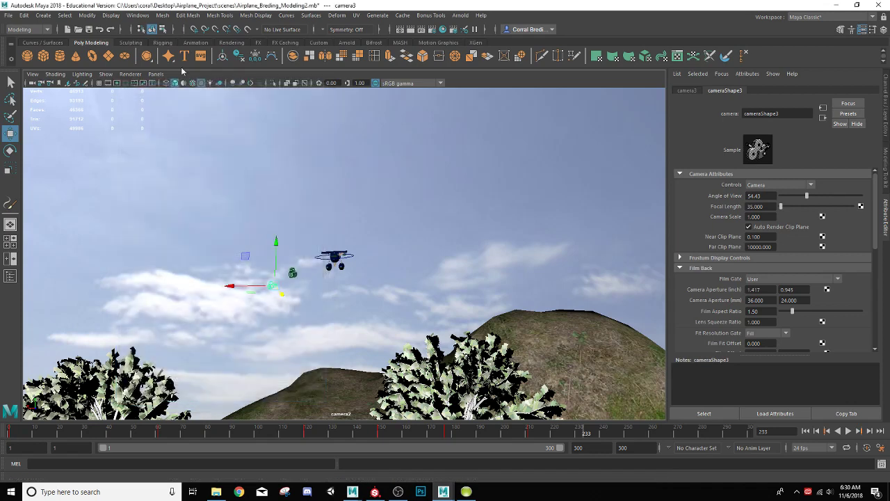
Set the current project to the Airplane_Project folder on the Desktop.
{"action": "left_click", "coordinate": [8, 15]}
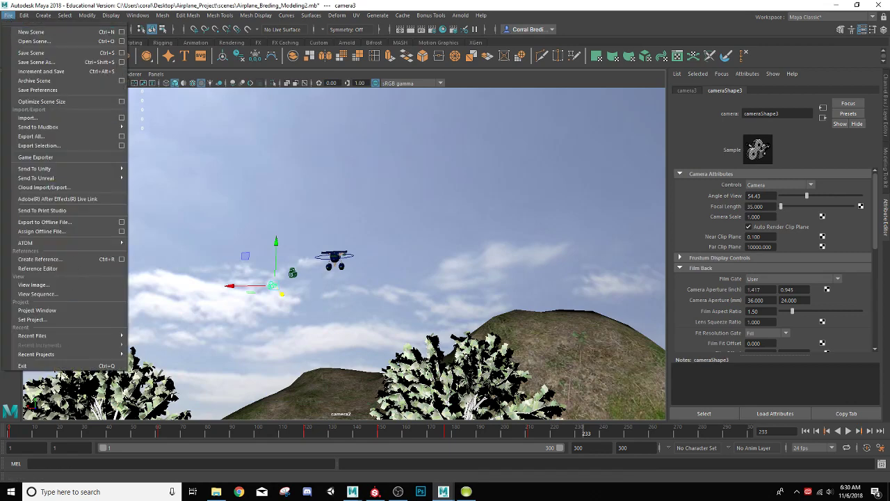
{"action": "left_click", "coordinate": [31, 319]}
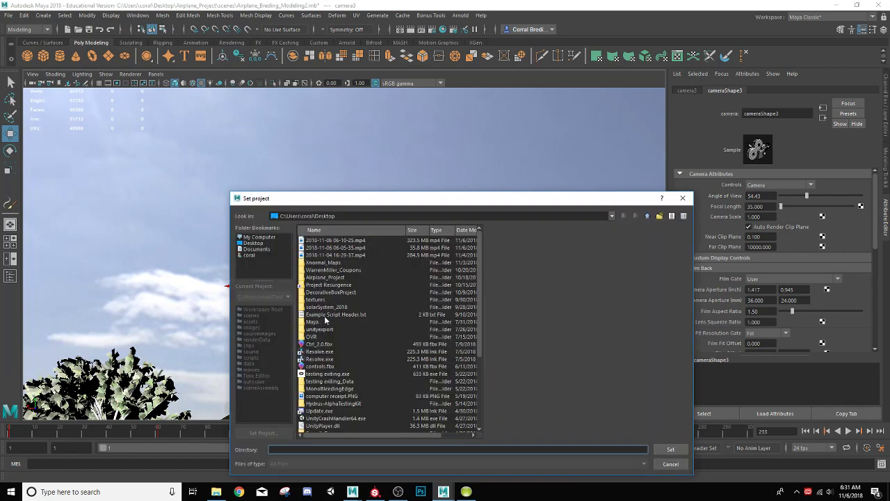
{"action": "left_click", "coordinate": [330, 277]}
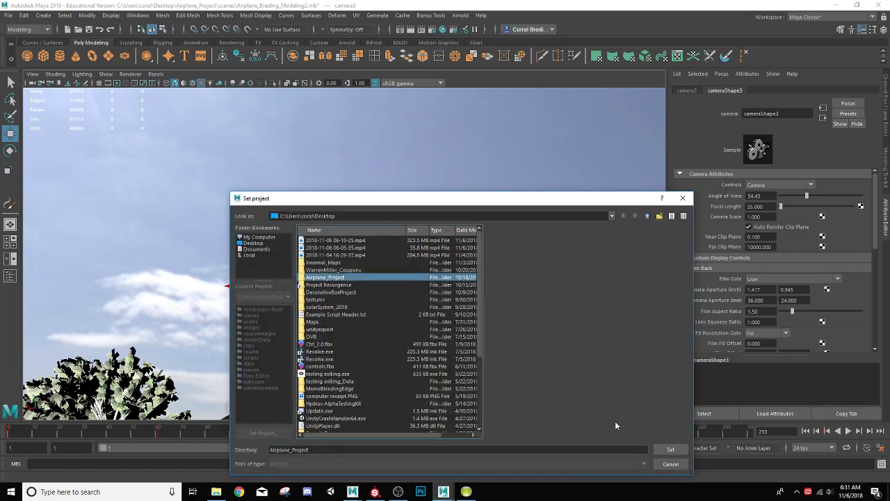
{"action": "left_click", "coordinate": [667, 450]}
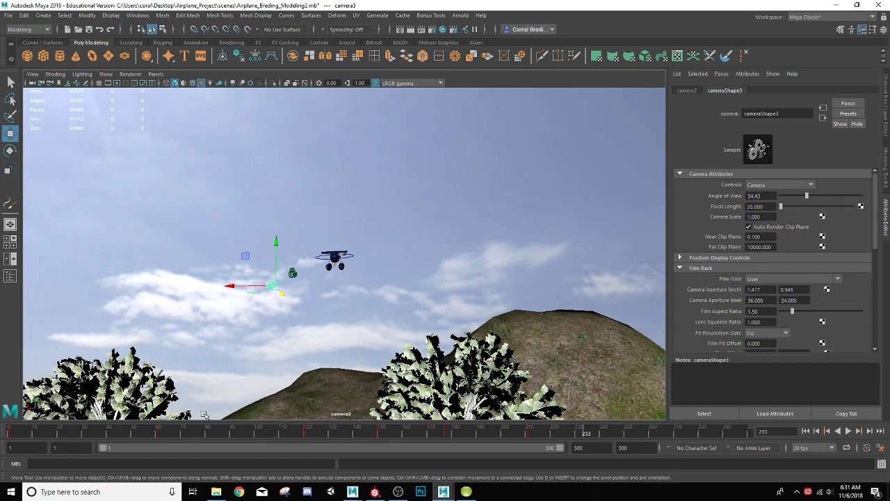
Switch to the Rendering menu set and open the Batch Render options.
{"action": "left_click", "coordinate": [44, 30]}
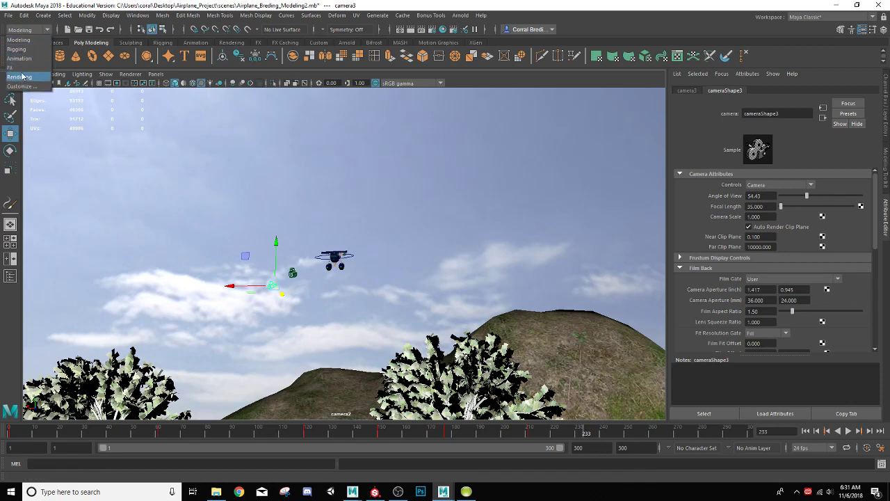
{"action": "left_click", "coordinate": [22, 77]}
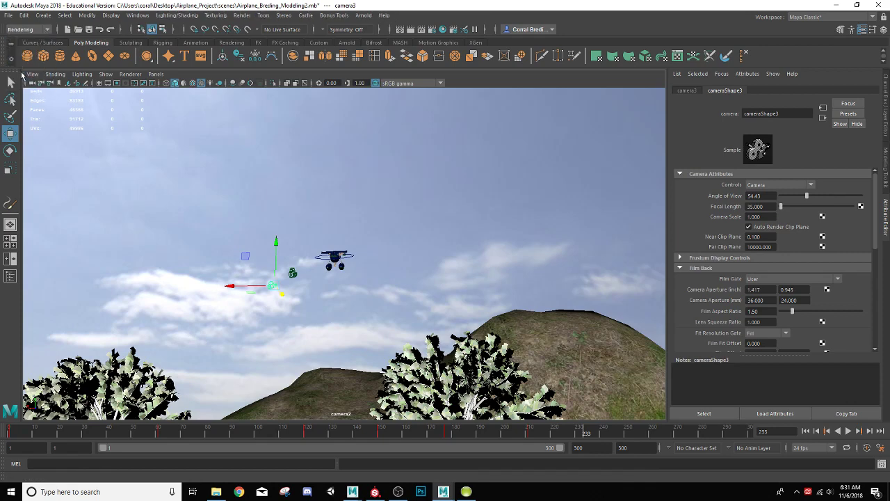
{"action": "left_click", "coordinate": [241, 15]}
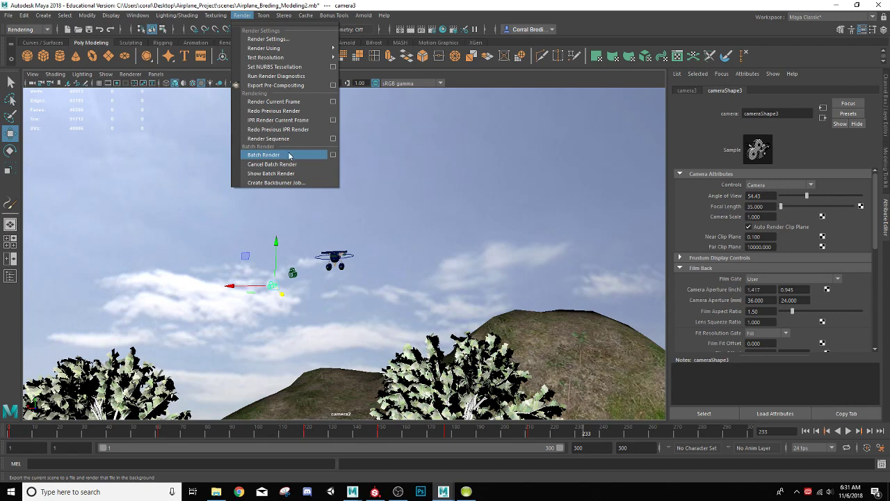
{"action": "left_click", "coordinate": [333, 155]}
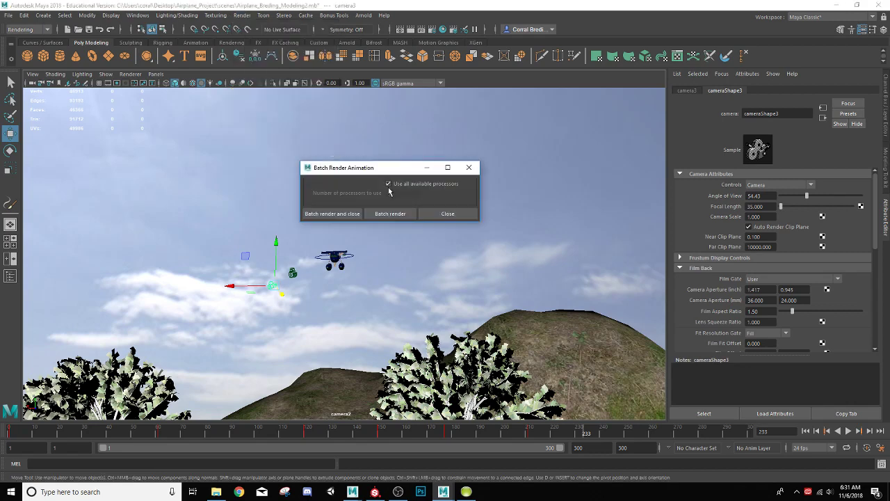
{"action": "left_click", "coordinate": [389, 184]}
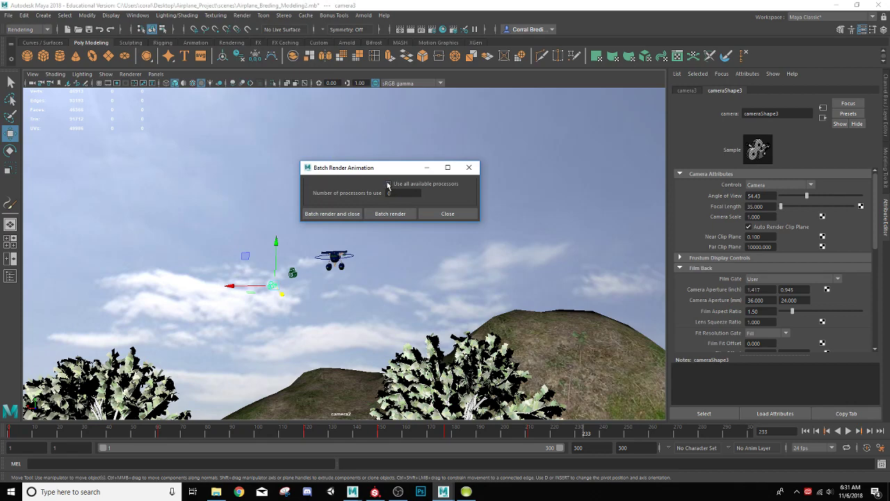
{"action": "left_click", "coordinate": [389, 184]}
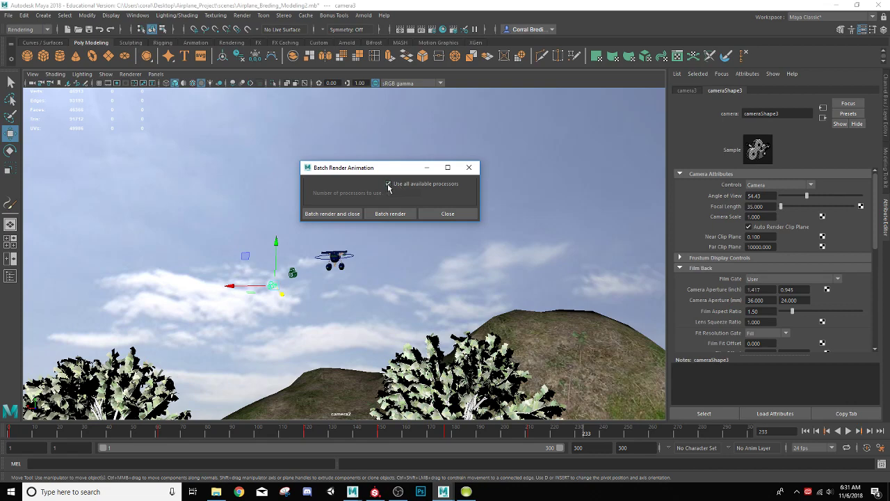
{"action": "left_click", "coordinate": [388, 184]}
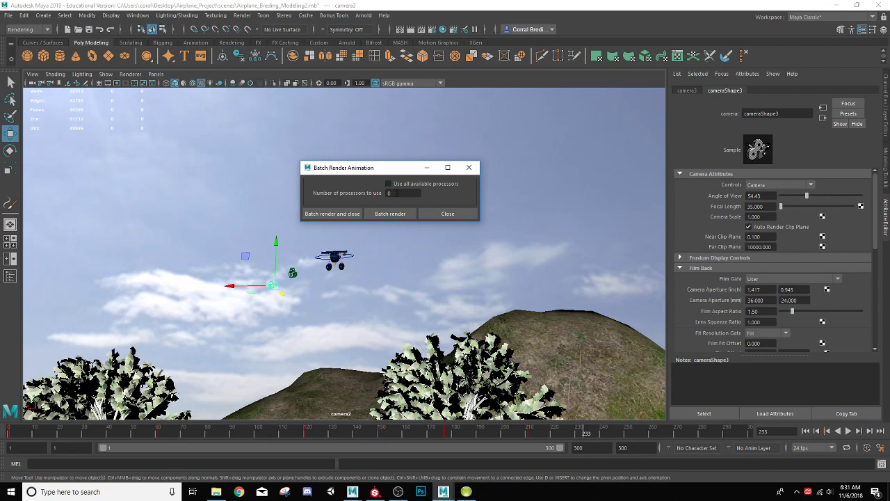
{"action": "double_click", "coordinate": [389, 193]}
{"action": "type", "text": "6"}
{"action": "left_click", "coordinate": [388, 184]}
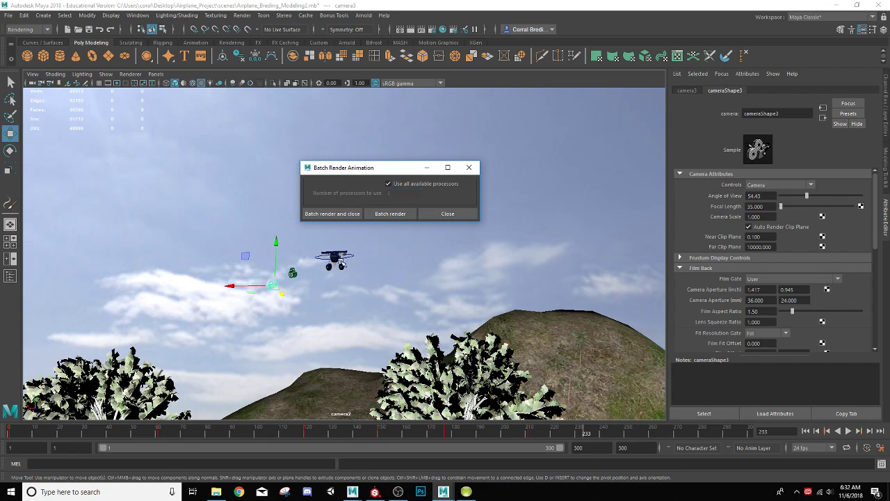
Start the batch render of the animation and close the batch render options.
{"action": "left_click", "coordinate": [389, 212]}
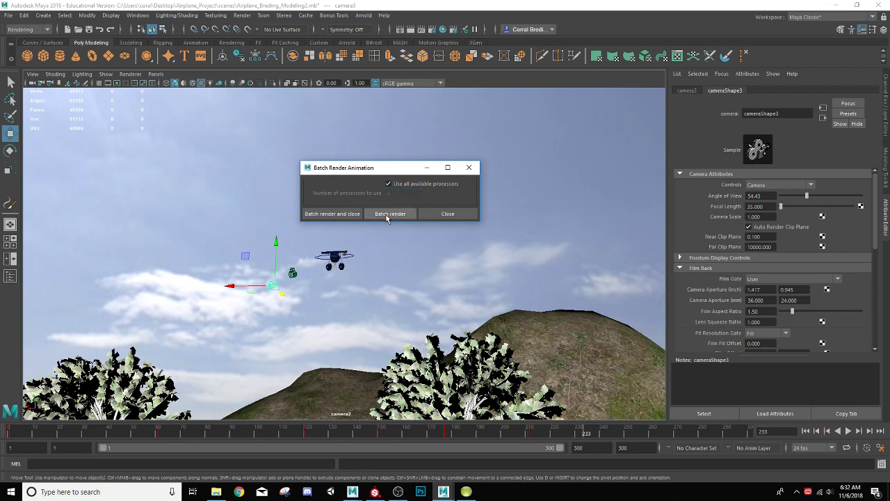
{"action": "left_click", "coordinate": [340, 216]}
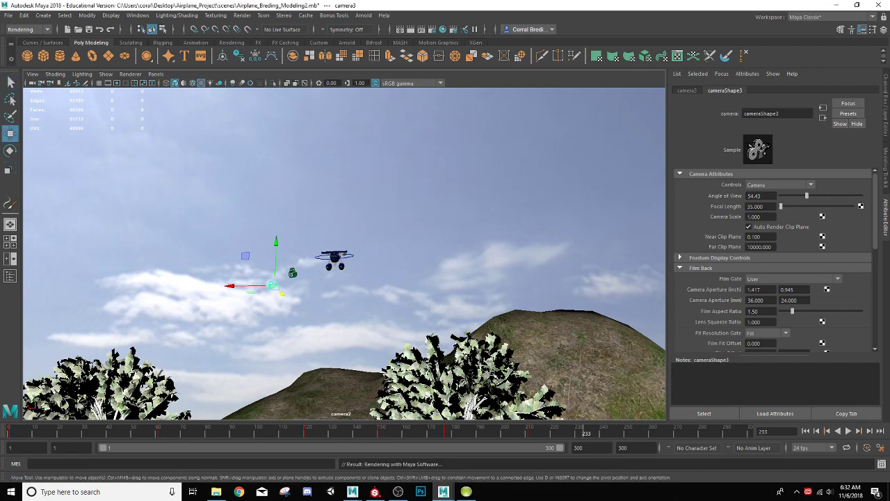